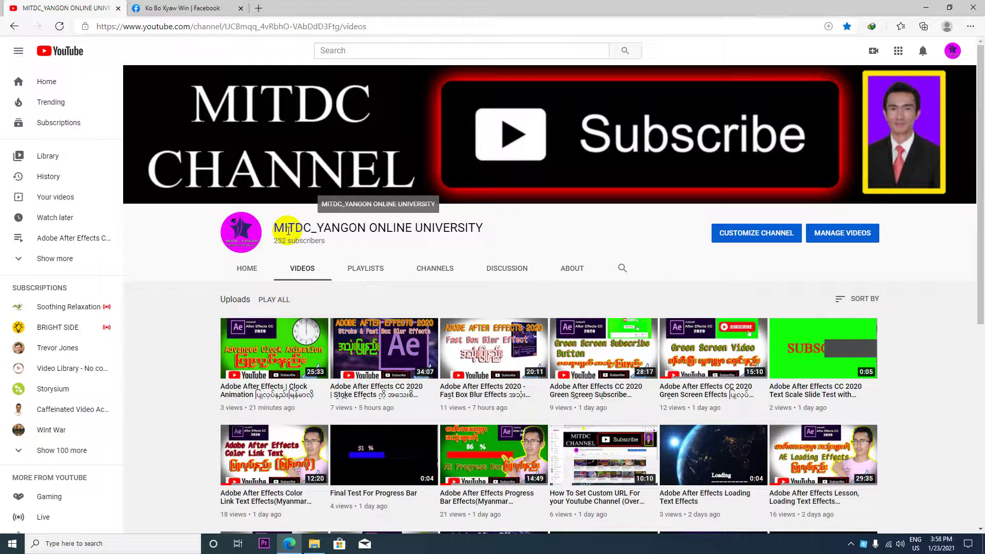
Bring up the MITDC channel's Videos tab listing the After Effects tutorials
click(313, 187)
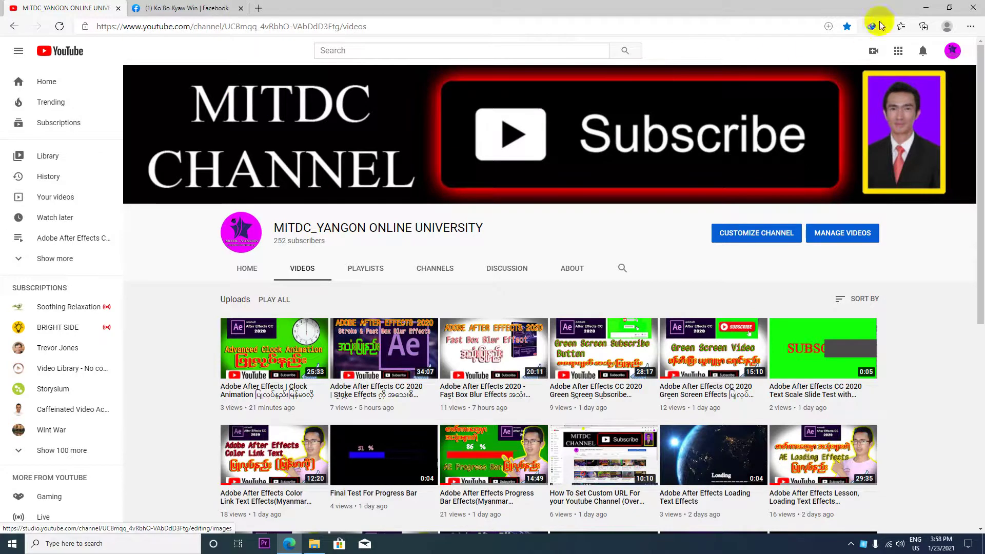
Minimize Edge, move the After Effects 2020 shortcut onto the desktop, and launch it
click(924, 9)
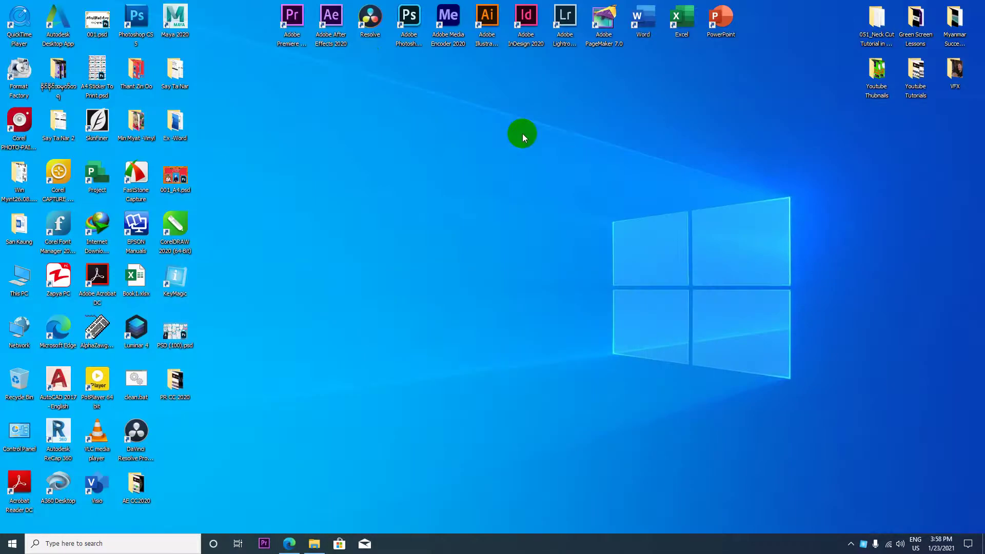
drag(331, 19, 332, 128)
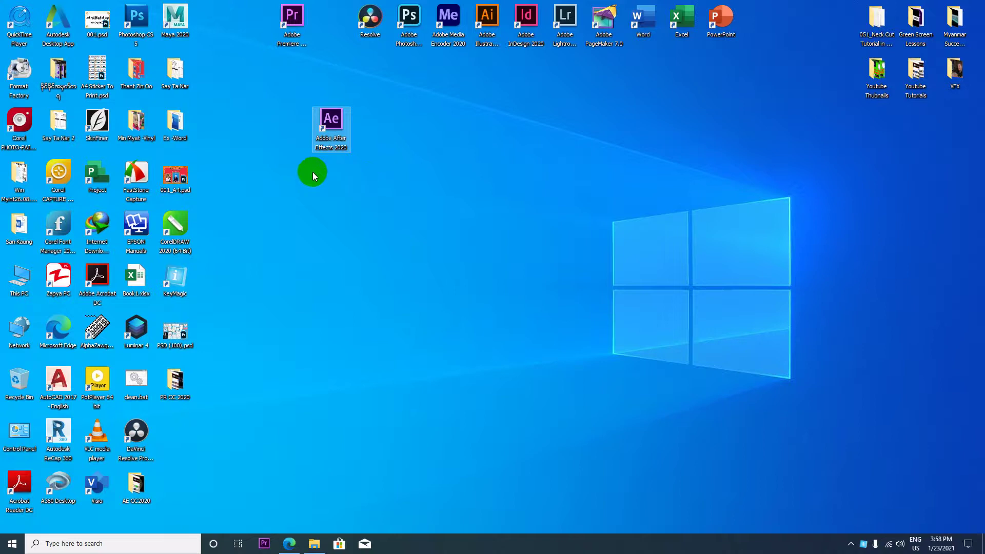
double_click(336, 134)
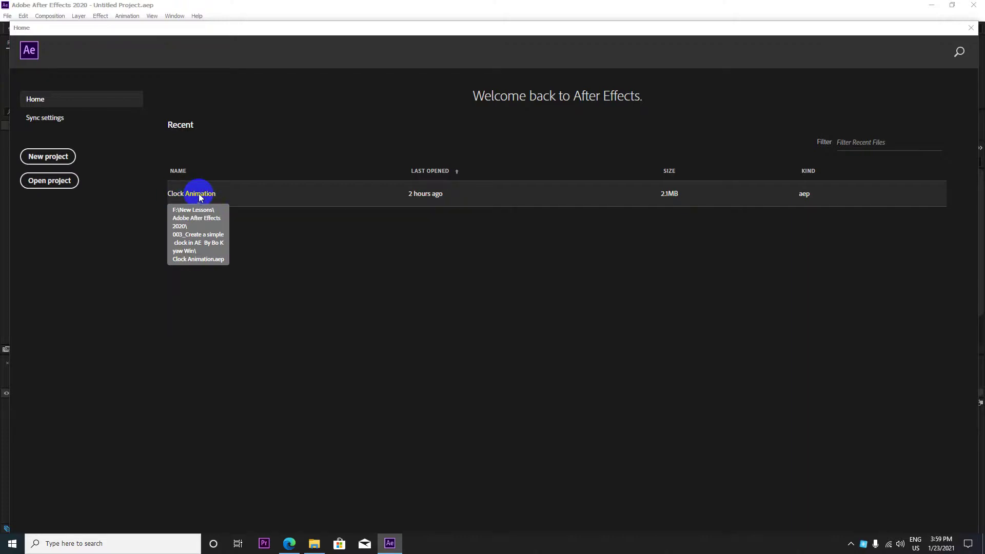
Open the recent Clock Animation project and bring up the Composition menu
click(200, 195)
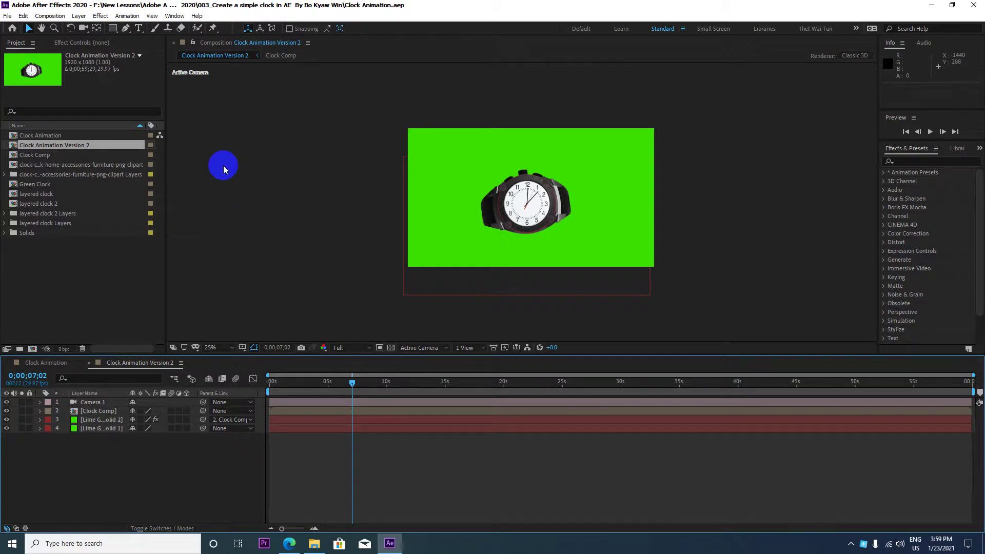
click(56, 17)
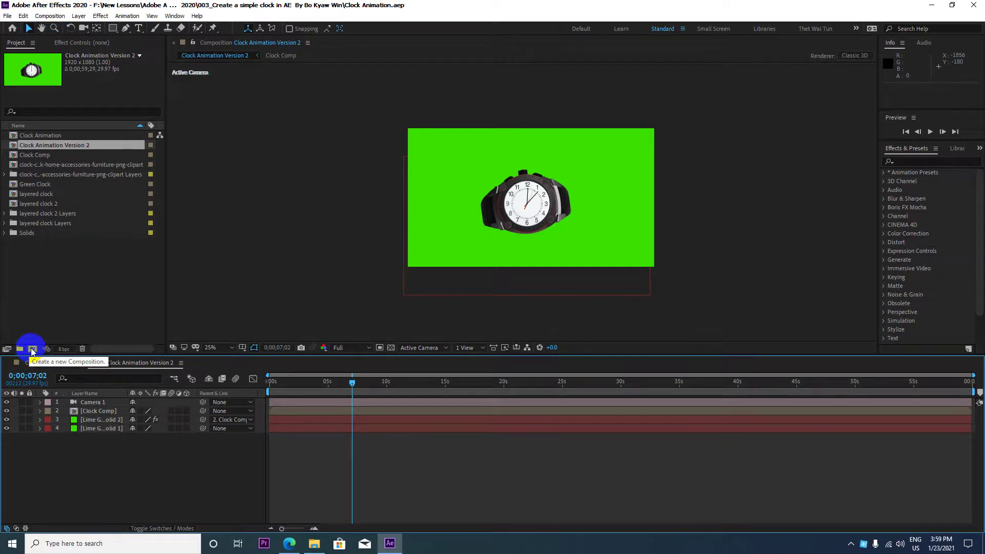
click(50, 16)
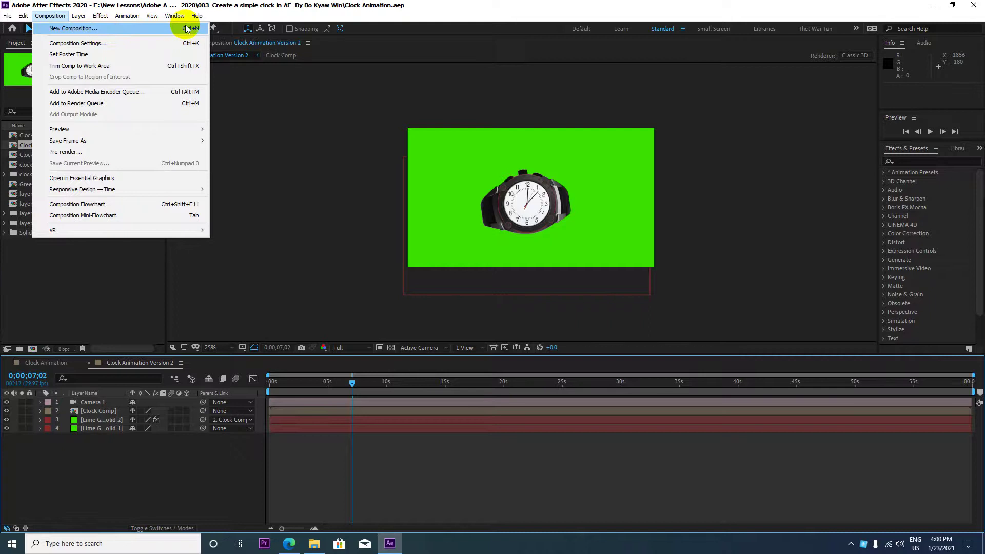
Create a 1920×1080 composition named CC Slant Effects with duration 0;00;09;29
click(62, 318)
drag(20, 276, 77, 285)
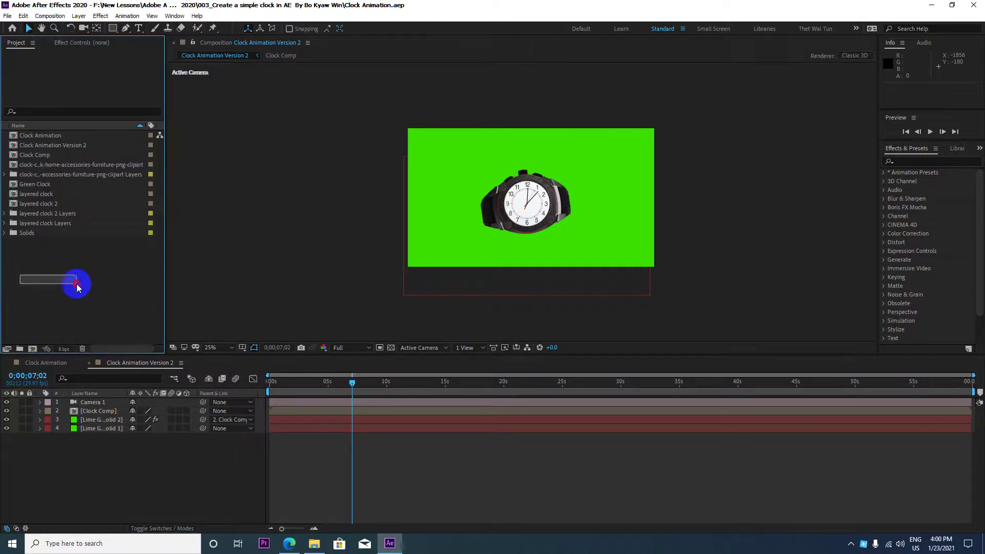
right_click(73, 260)
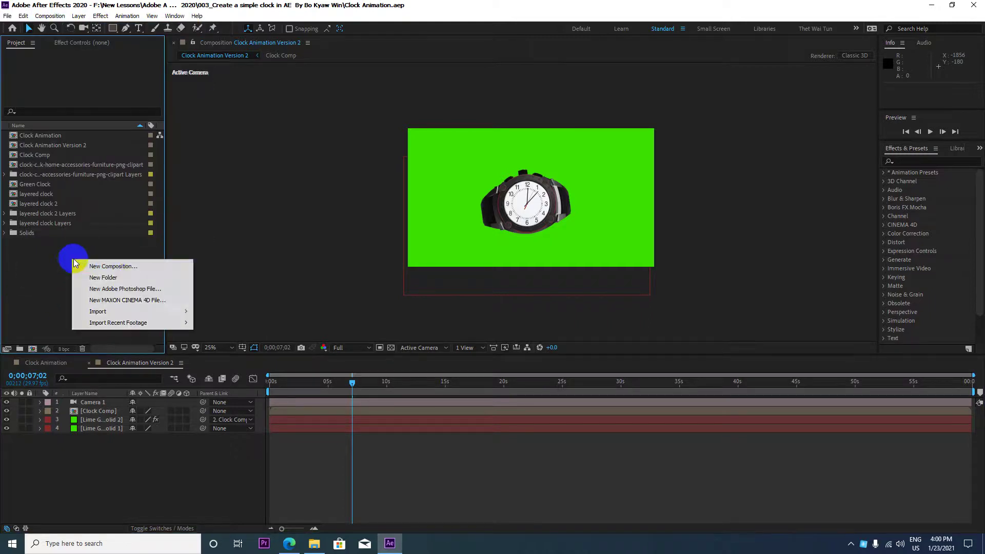
click(132, 268)
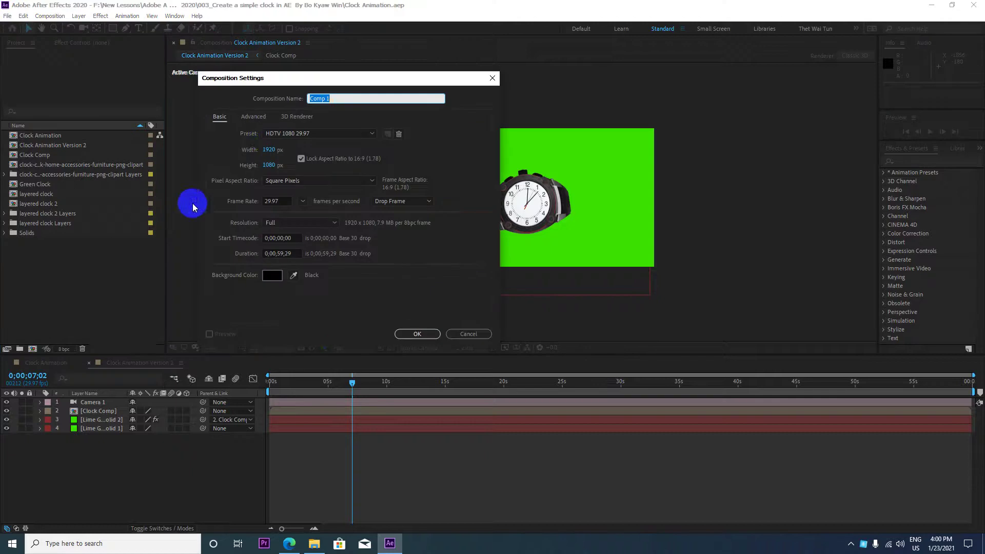
drag(288, 79, 269, 63)
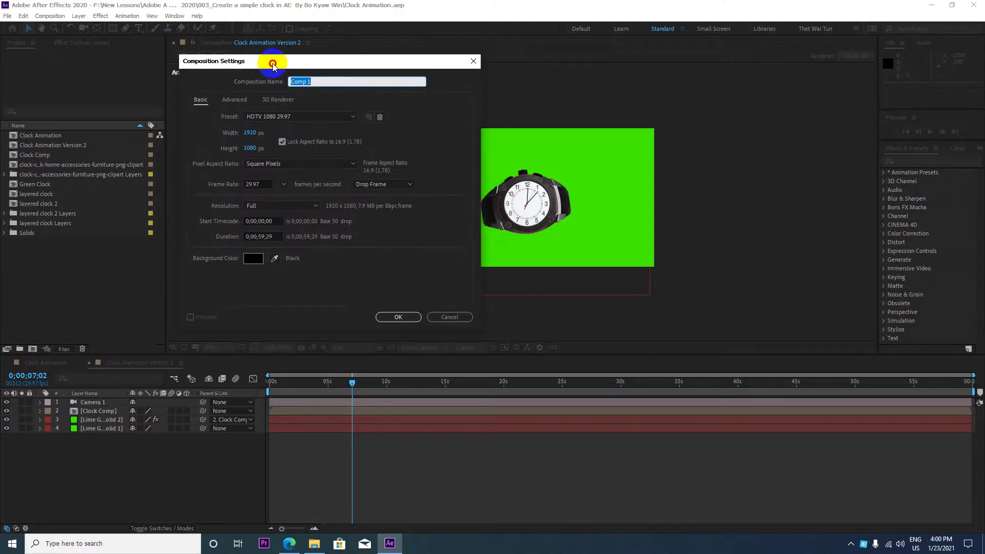
click(329, 84)
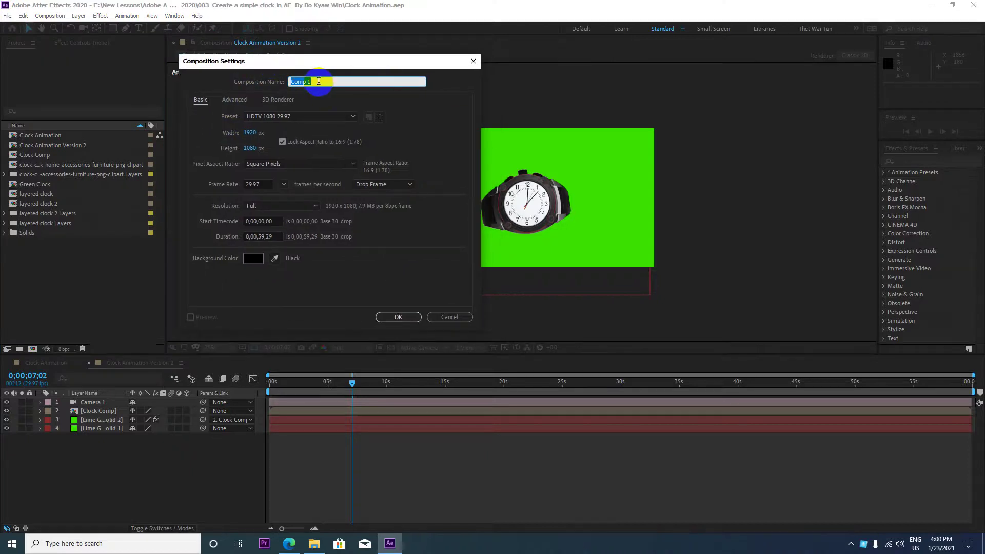
double_click(333, 83)
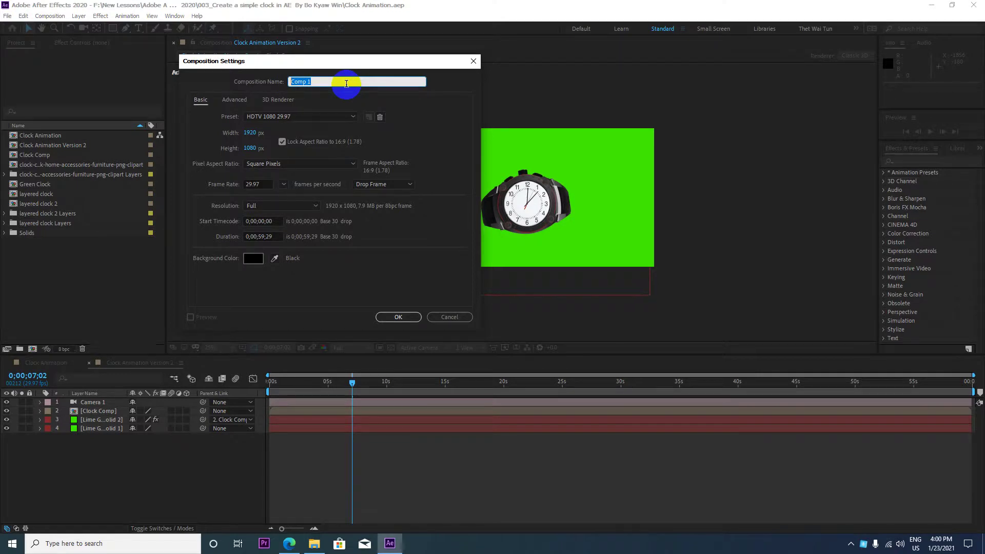
text(C Slant E)
text(ffects)
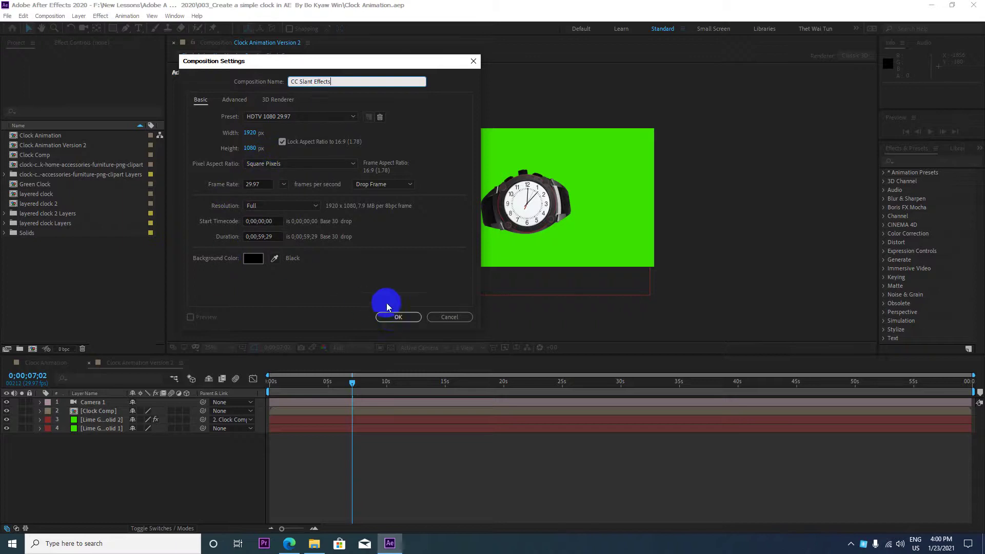
click(262, 237)
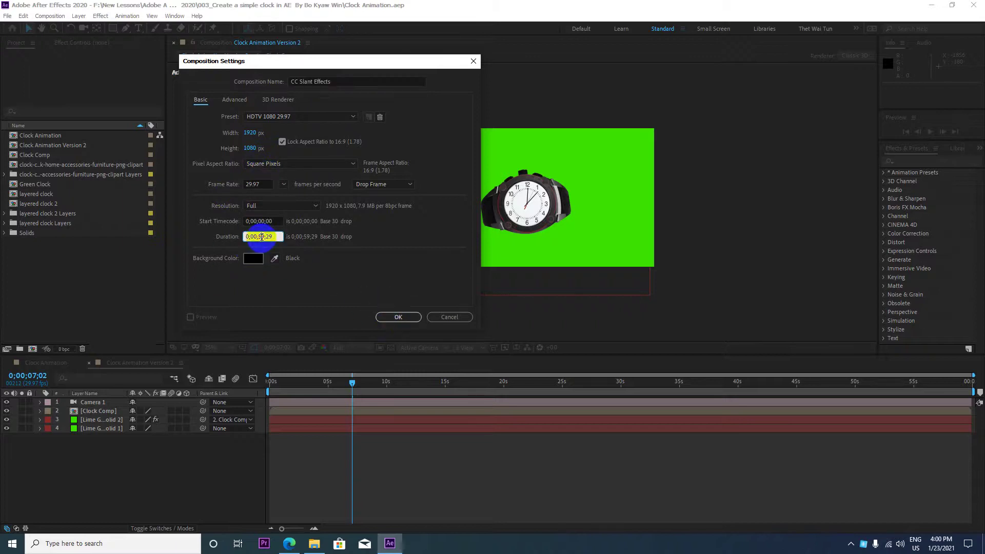
click(472, 239)
key(BackSpace)
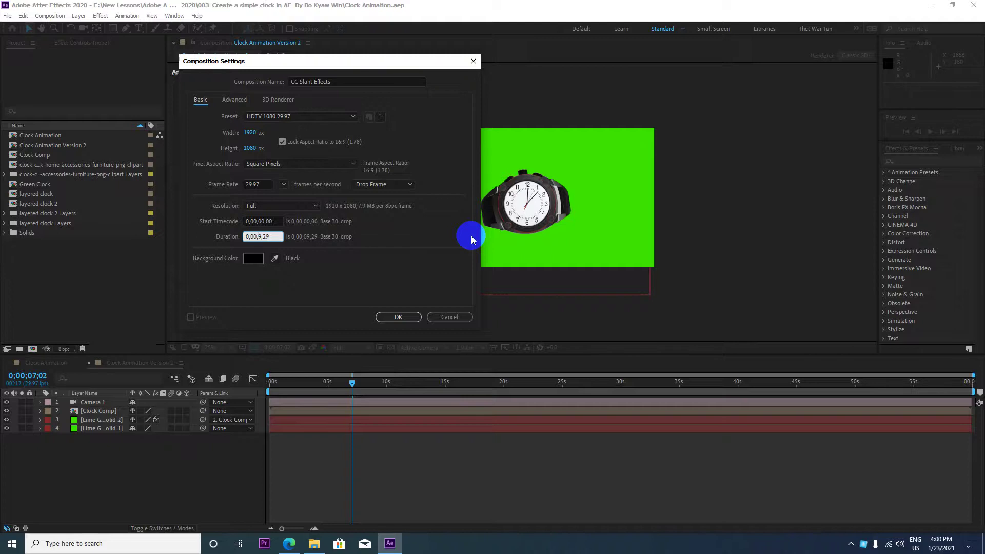
click(400, 318)
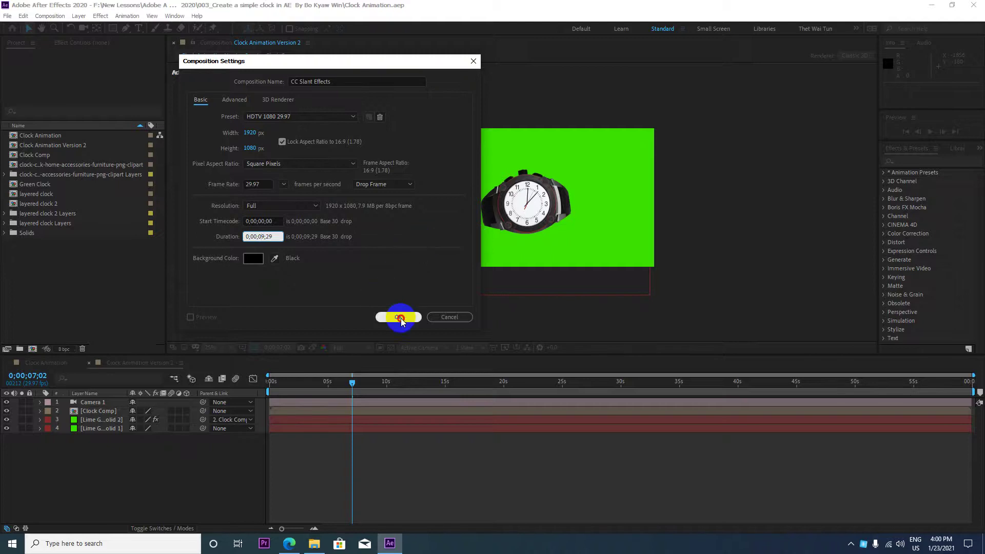
click(960, 381)
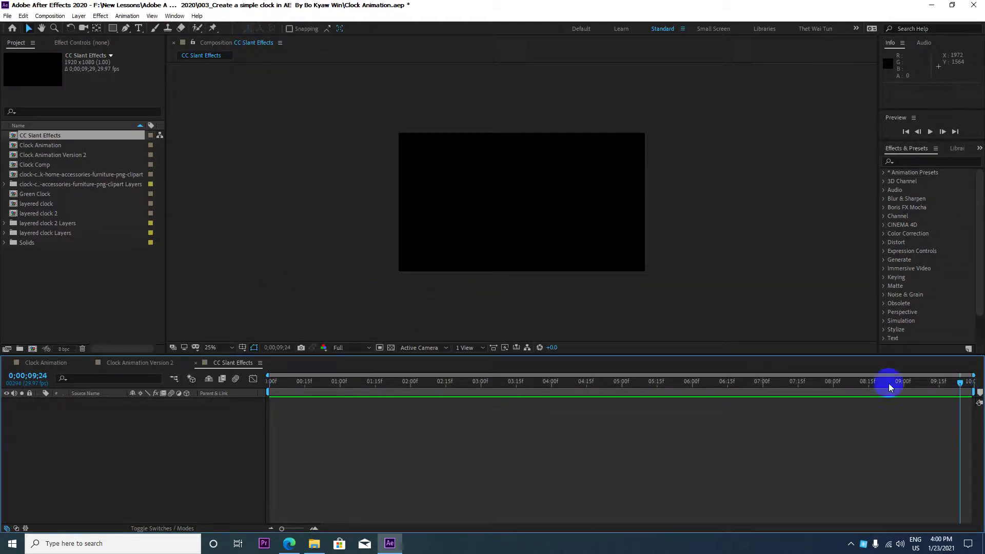
click(466, 382)
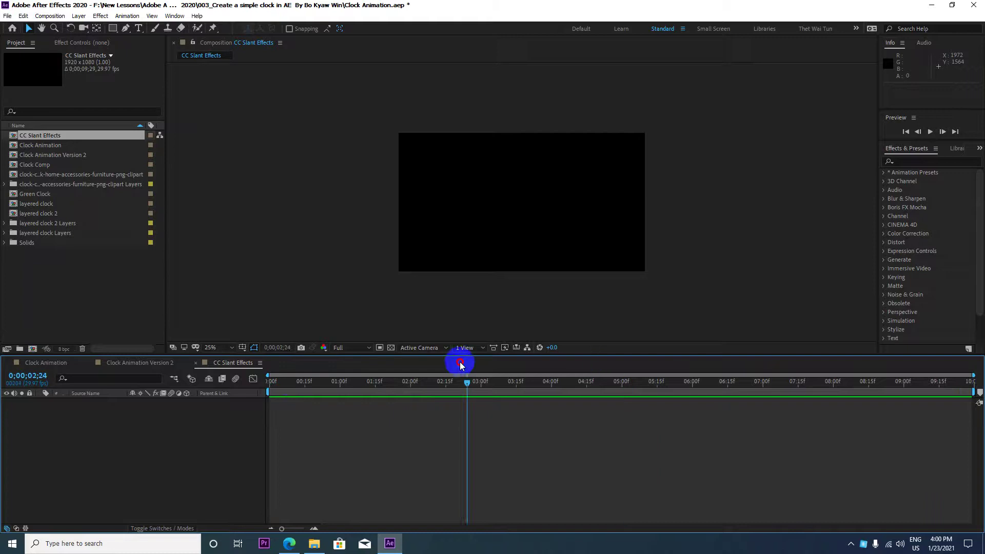
mouse_move(460, 366)
mouse_down()
mouse_move(979, 413)
mouse_move(268, 406)
mouse_up()
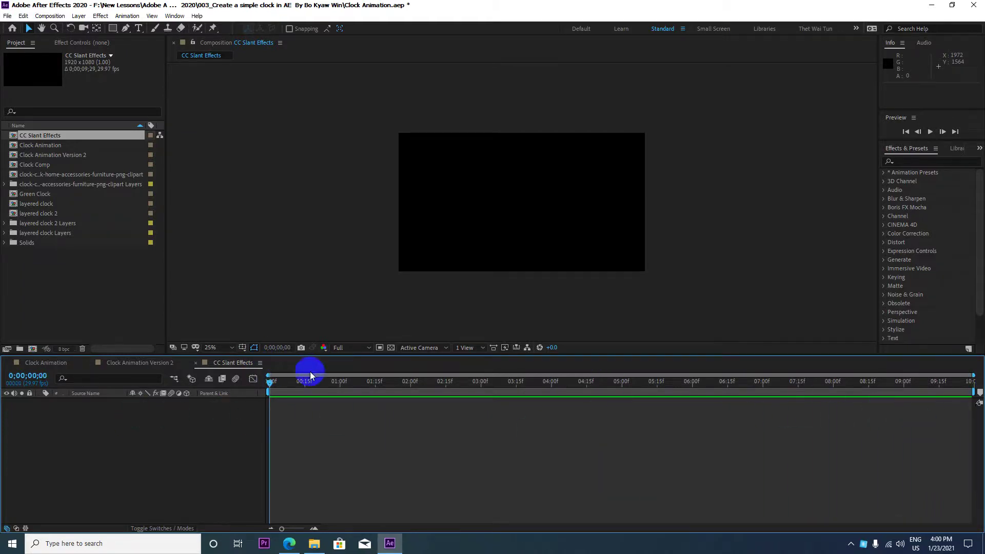
drag(310, 375, 281, 389)
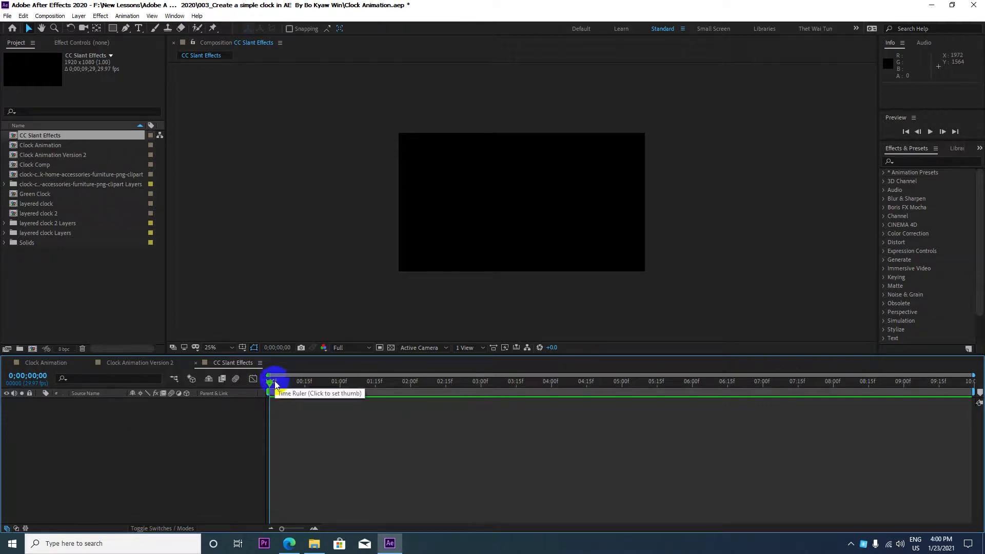
click(300, 382)
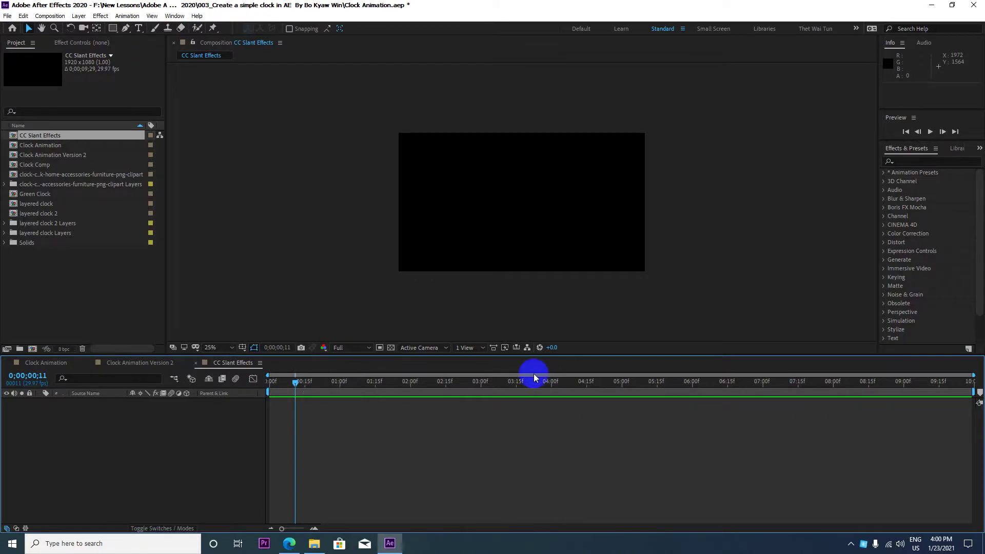
key(End)
key(Home)
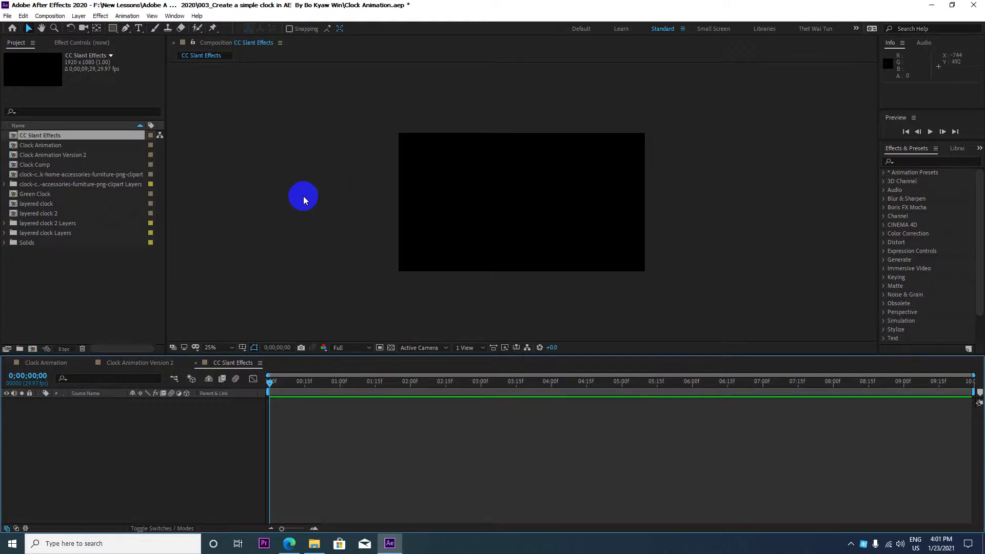
drag(27, 286, 59, 304)
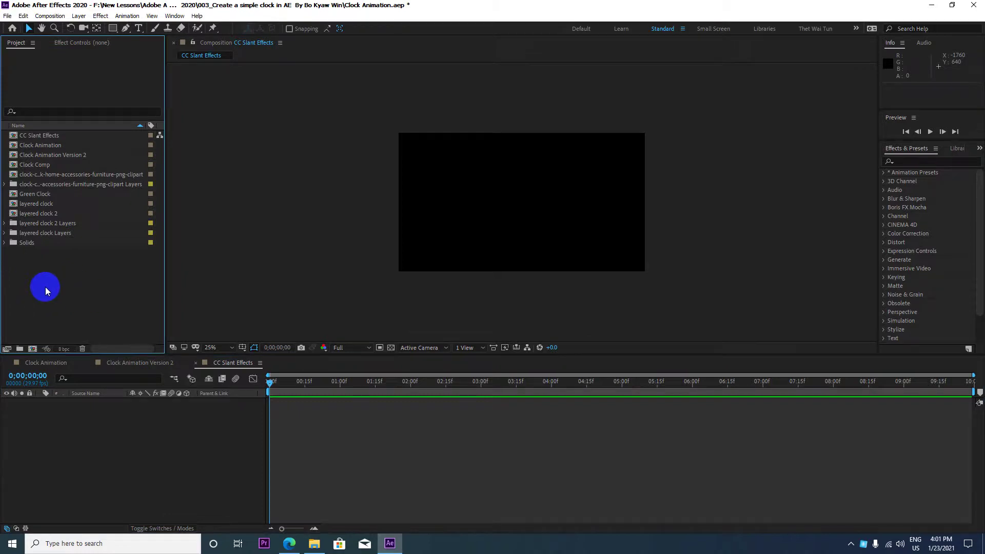
Through File > Import, bring in grass-png-18.png and Tall Grass.png from 027_CC Slant Effects
click(8, 14)
mouse_move(47, 181)
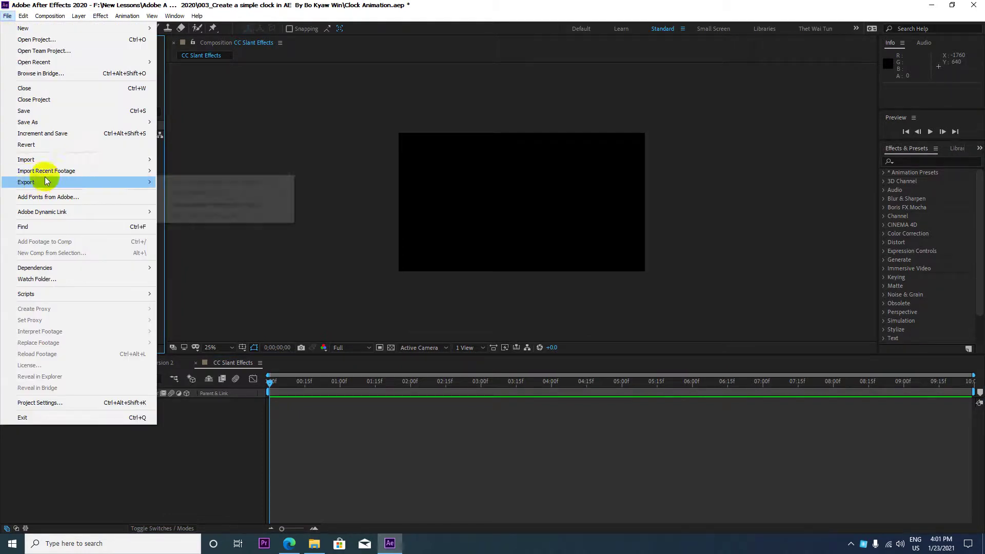
mouse_move(93, 159)
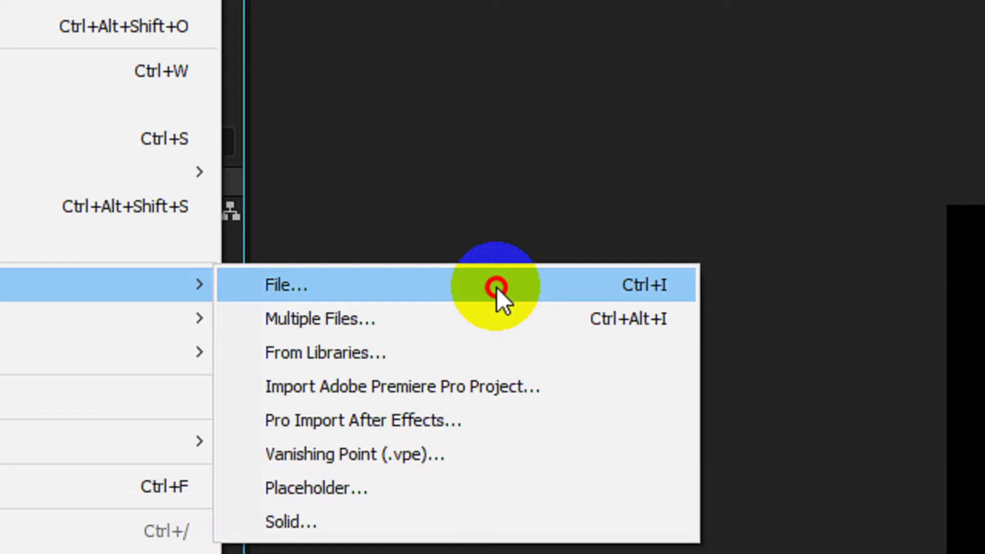
click(561, 291)
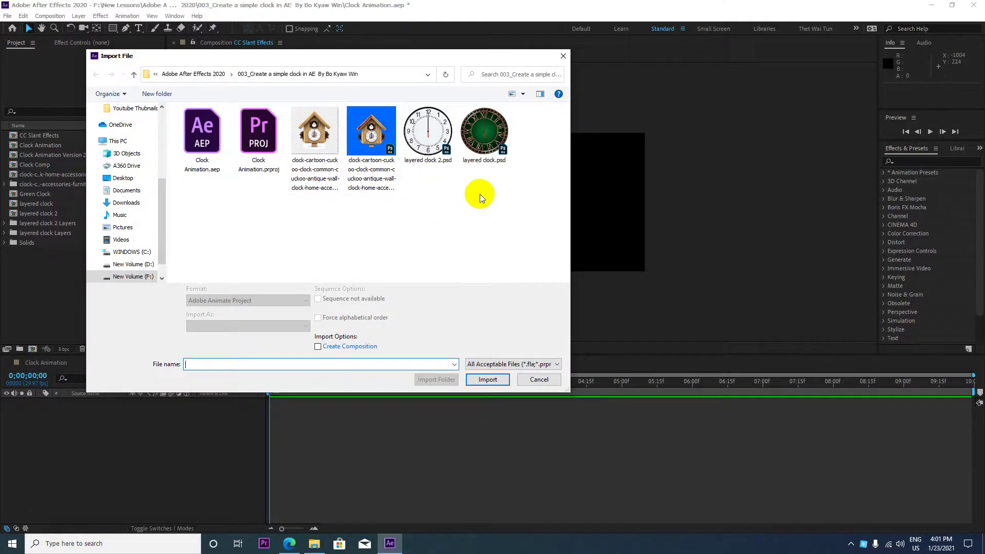
drag(511, 195, 259, 149)
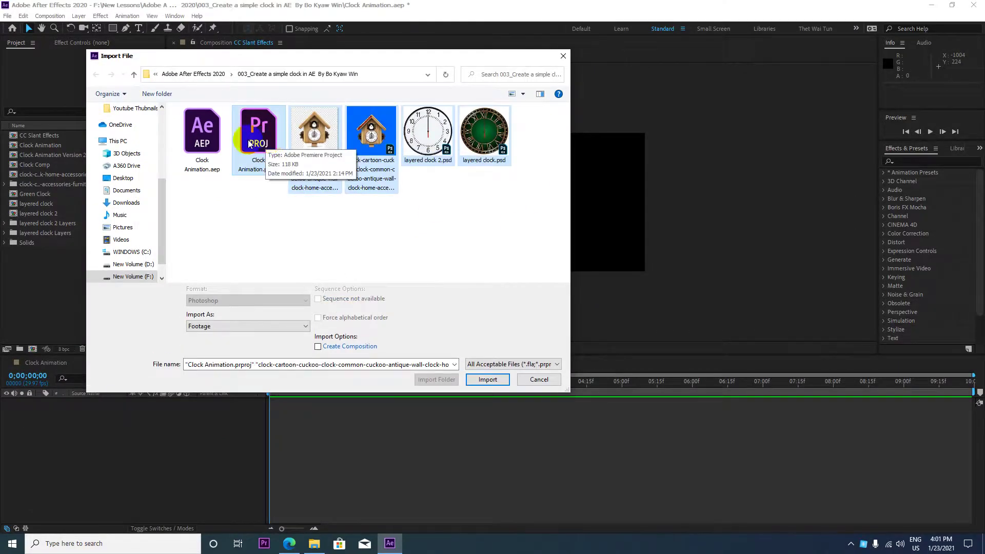
click(135, 74)
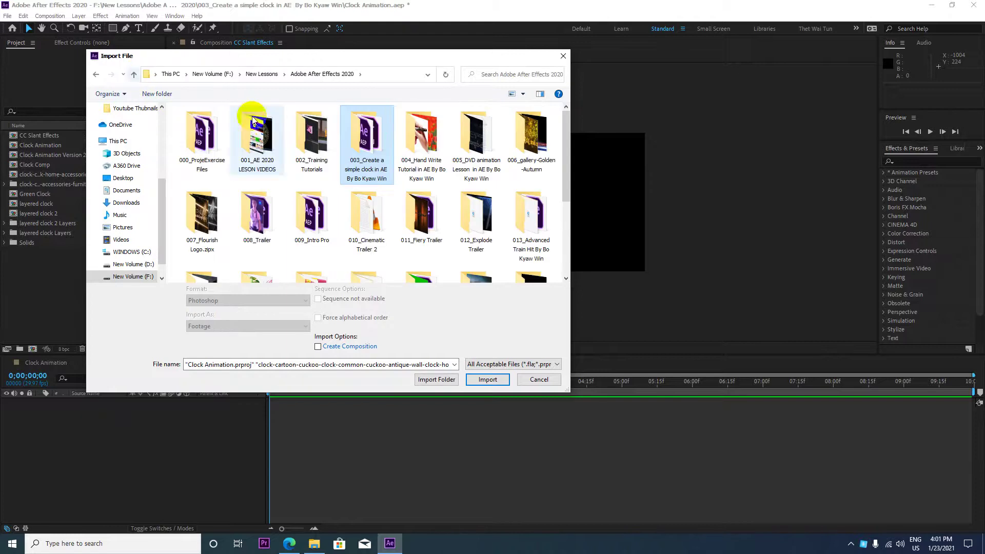
scroll(385, 175, down, 3)
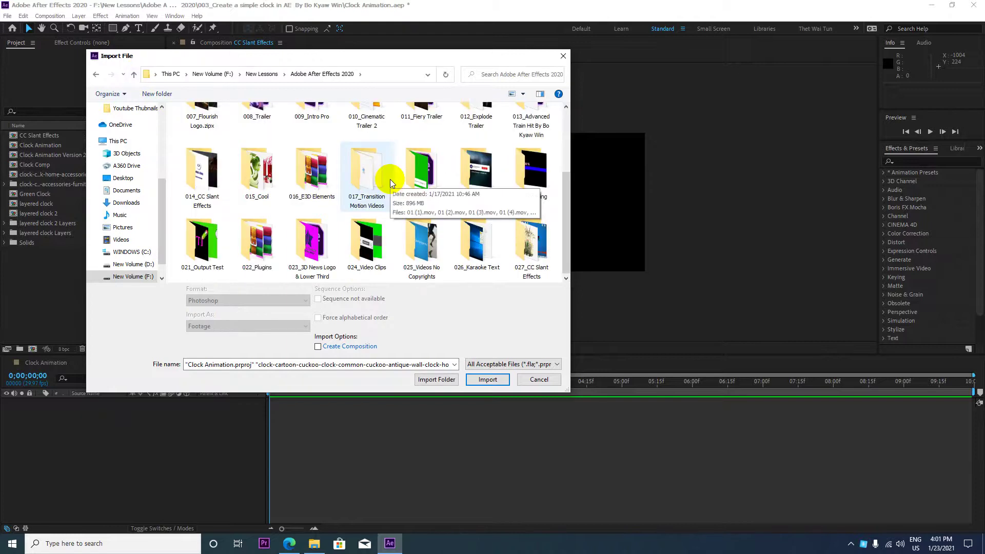
double_click(537, 245)
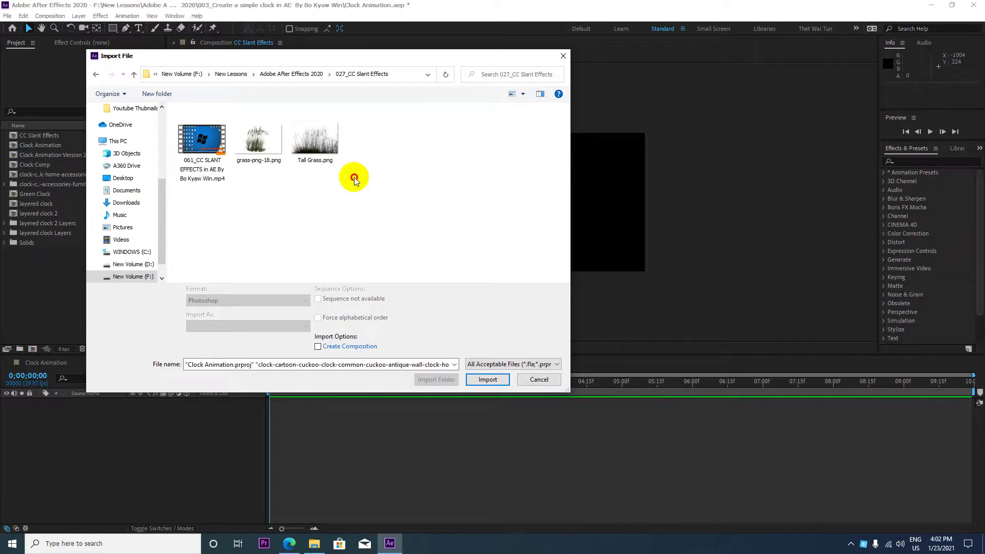
mouse_move(354, 178)
mouse_down()
mouse_move(308, 160)
mouse_move(318, 185)
mouse_up()
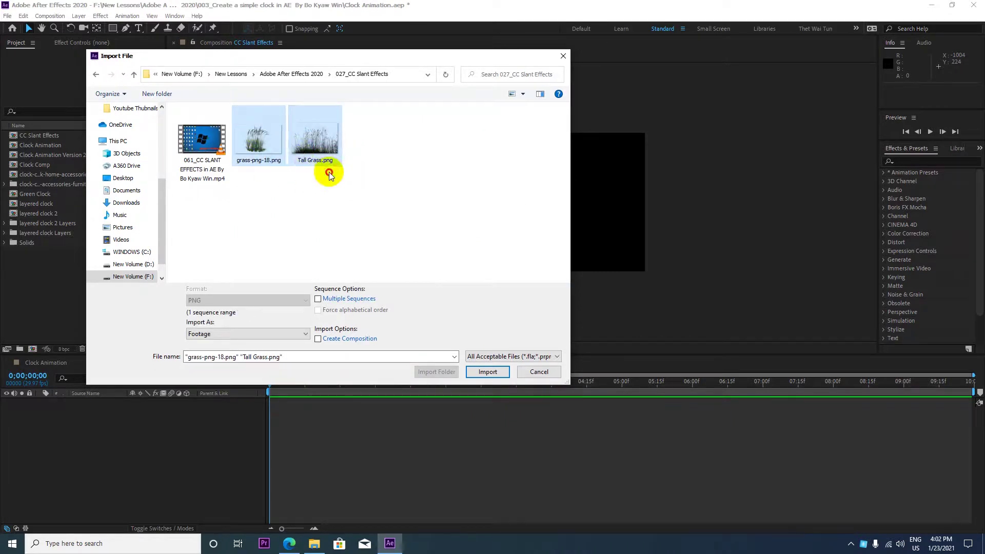
click(482, 374)
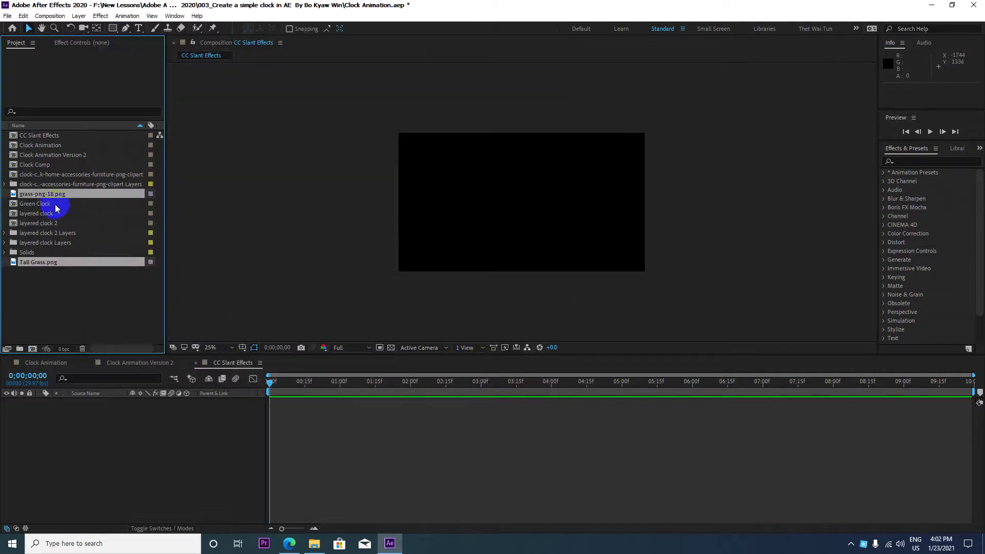
Put both grass PNGs in a new folder named Grass and drag it into CC Slant Effects
drag(53, 198, 20, 348)
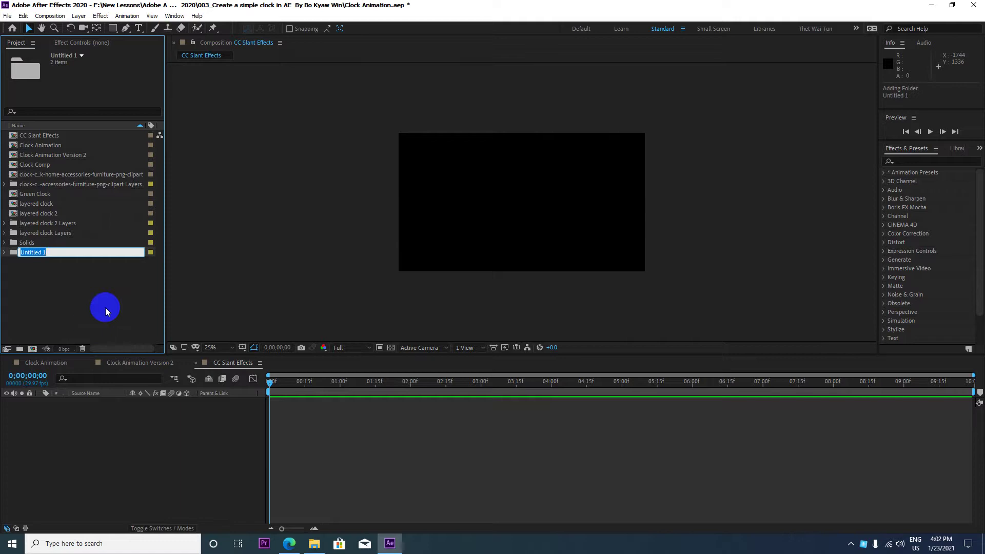
text(Grass)
key(Return)
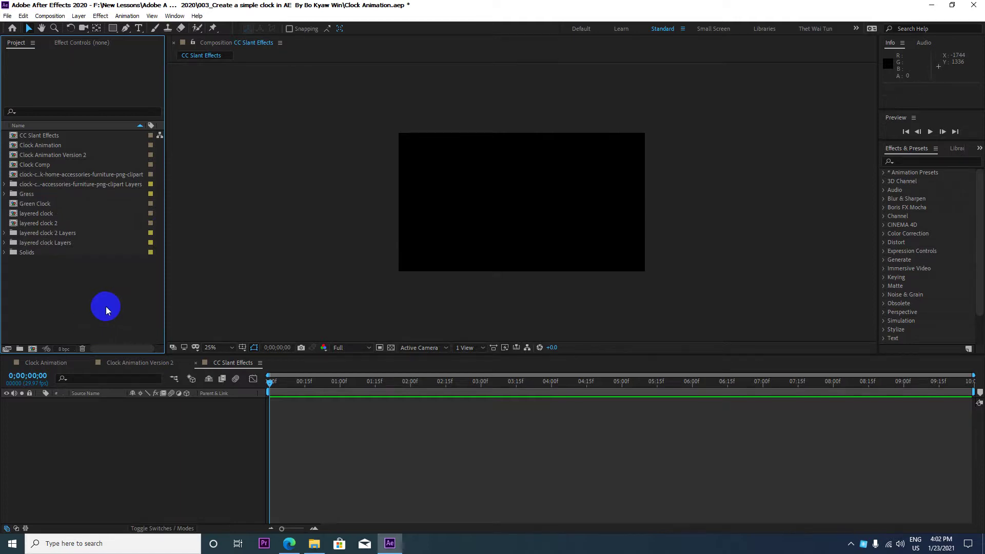
click(30, 194)
mouse_move(32, 195)
mouse_down()
mouse_move(99, 446)
mouse_move(87, 456)
mouse_up()
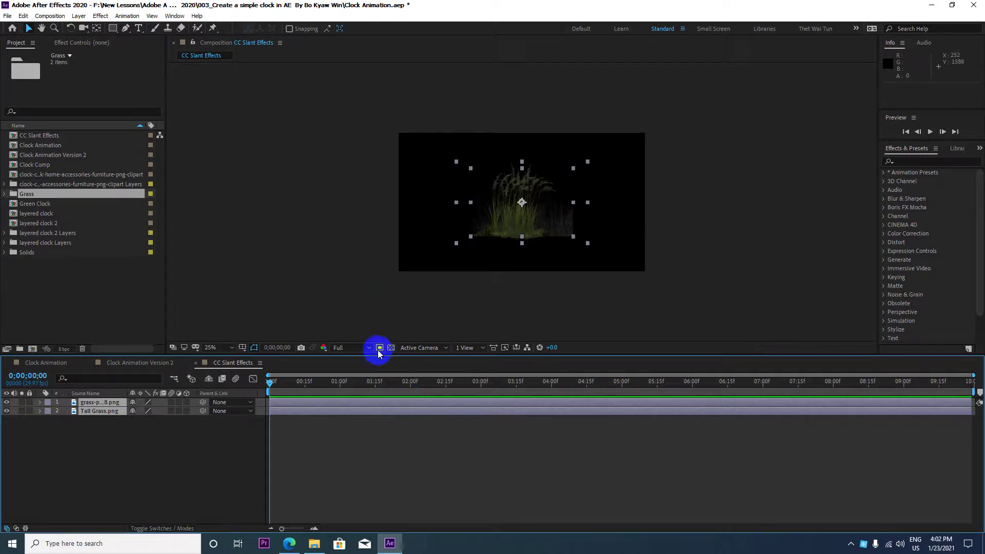
Turn on the transparency grid in the composition viewer
click(394, 347)
click(392, 347)
scroll(548, 241, up, 2)
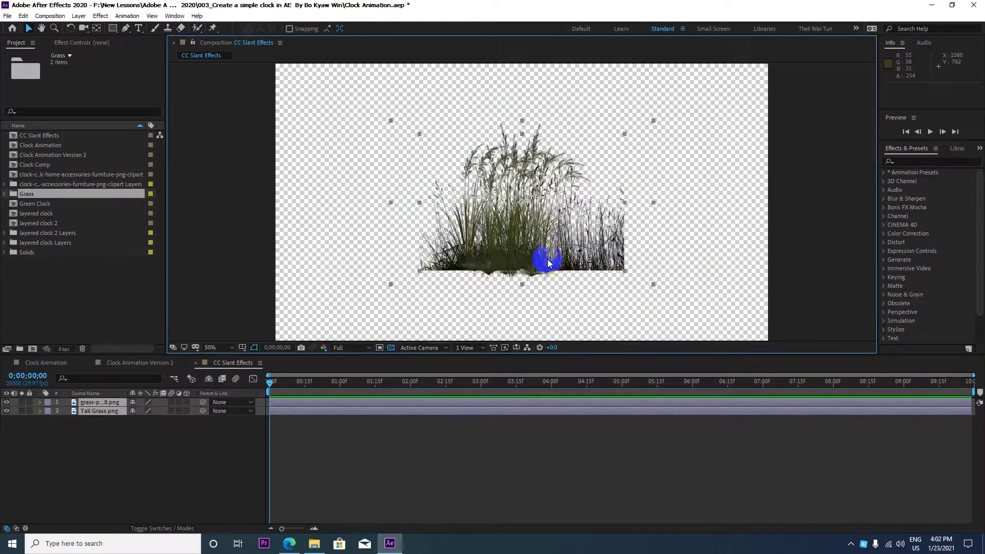
scroll(541, 263, down, 2)
Move Tall Grass to the lower left, stretch it to about 189% height, and place the smaller clump beside it
click(137, 420)
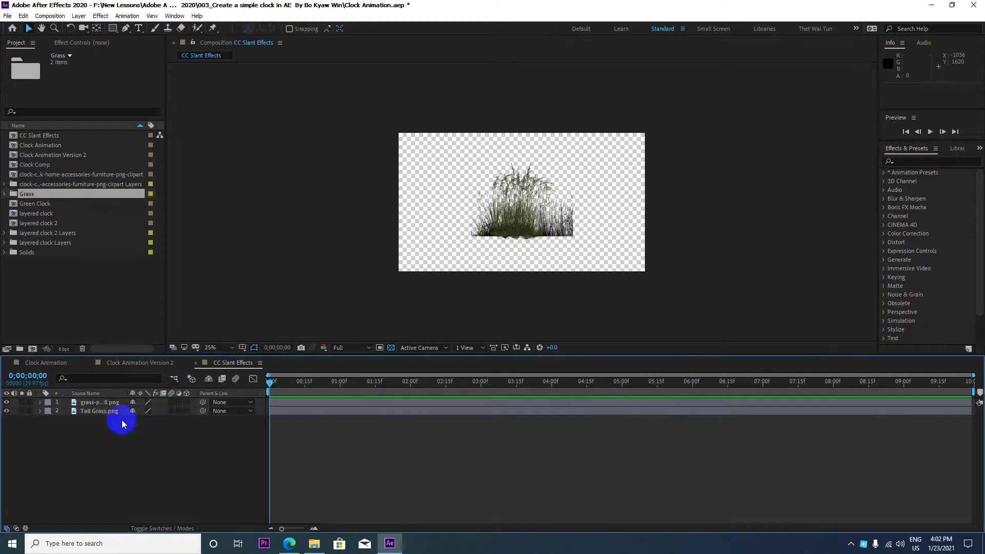
click(108, 403)
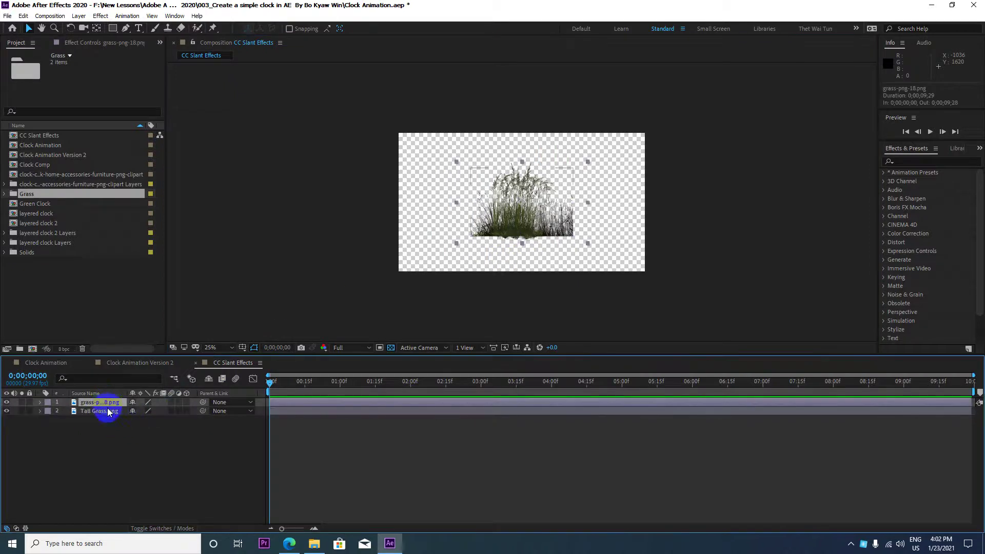
click(104, 411)
mouse_move(500, 229)
mouse_down()
mouse_move(535, 229)
mouse_move(557, 265)
mouse_up()
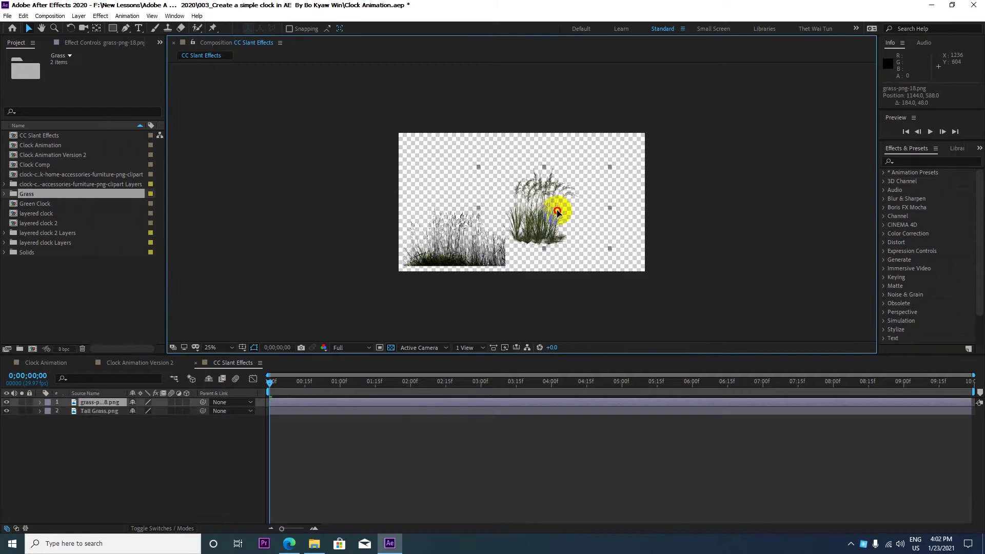
click(438, 238)
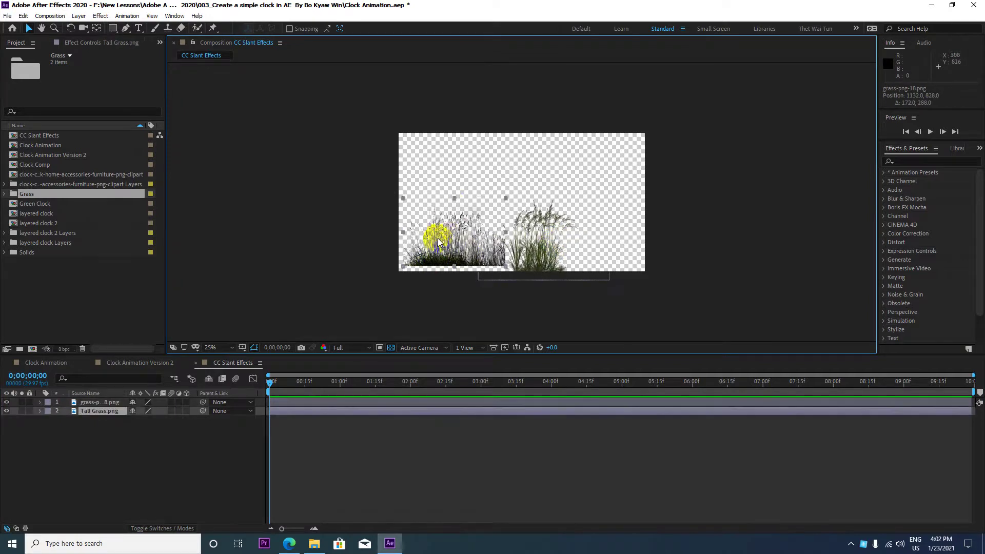
drag(453, 198, 453, 169)
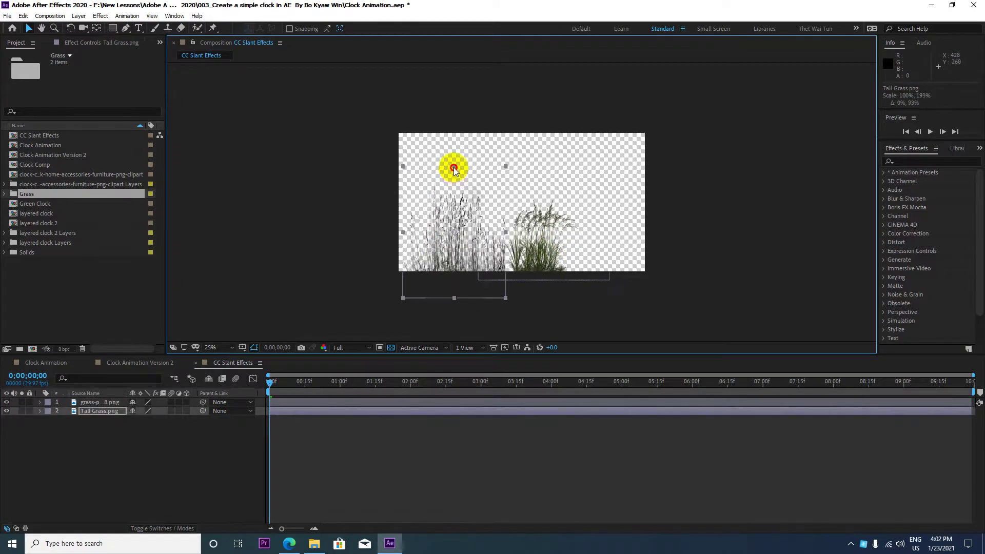
drag(454, 257, 446, 237)
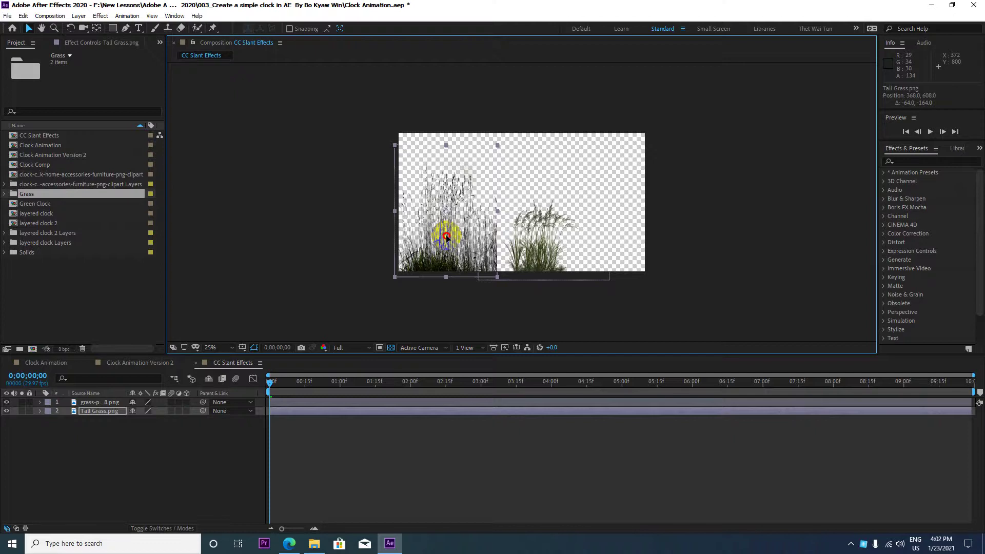
drag(546, 258, 535, 256)
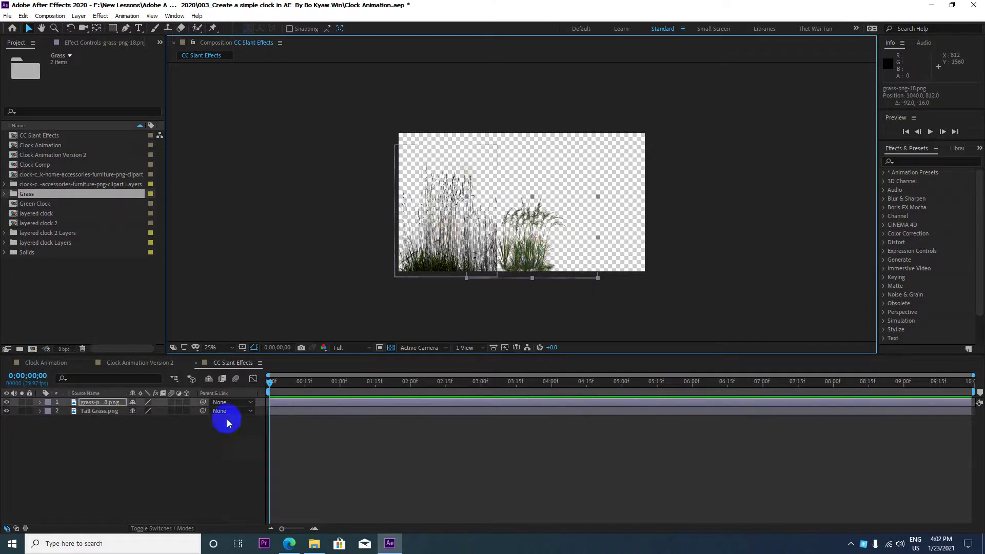
Scrub the playhead through the first seconds to preview the grass layers
drag(270, 382, 486, 382)
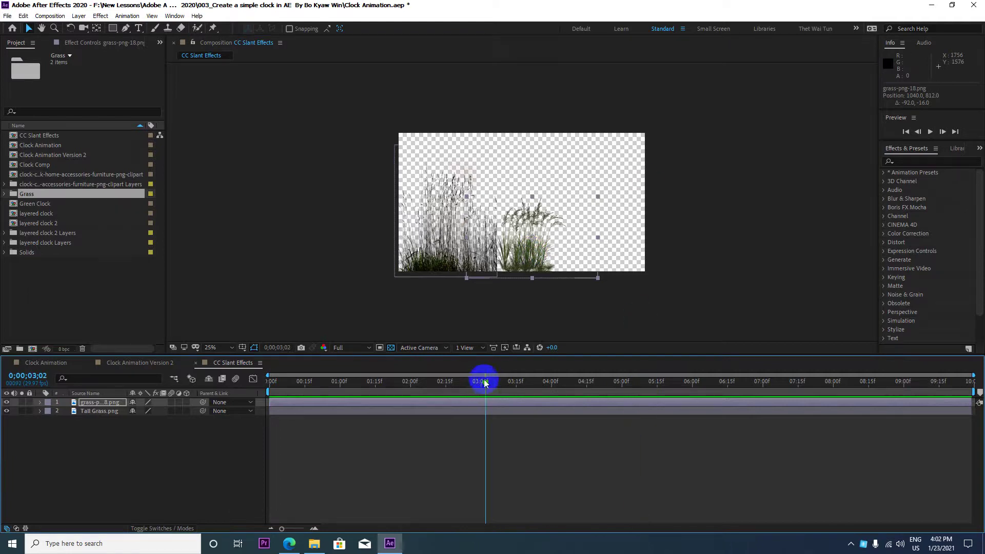
mouse_move(485, 382)
mouse_down()
mouse_move(343, 379)
mouse_move(429, 388)
mouse_move(395, 392)
mouse_up()
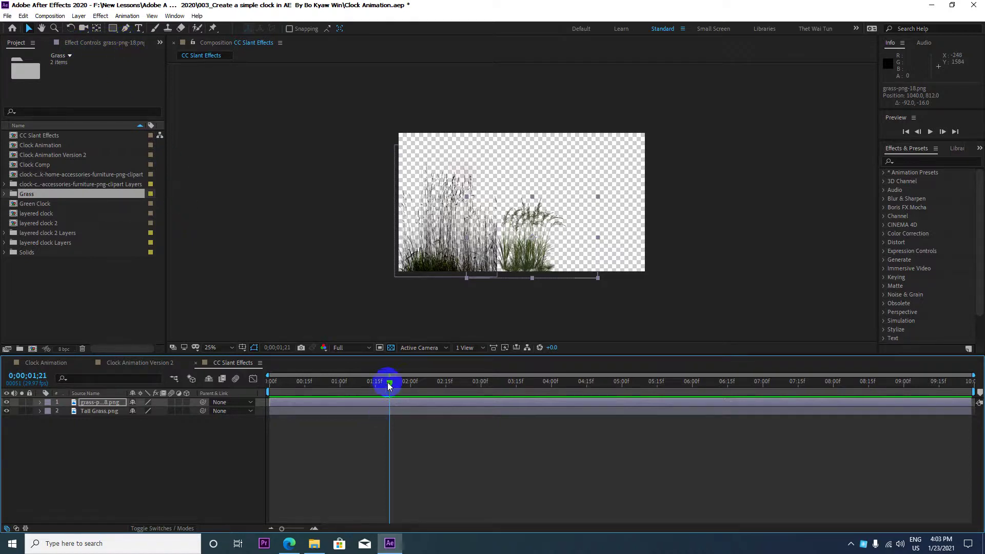
drag(388, 388, 257, 385)
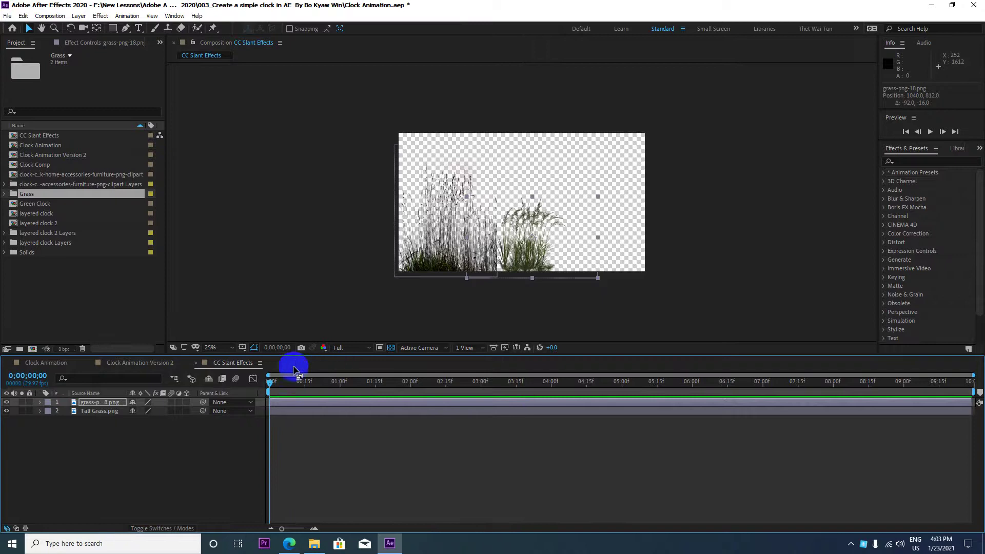
mouse_move(272, 389)
mouse_down()
mouse_move(398, 394)
mouse_move(264, 388)
mouse_up()
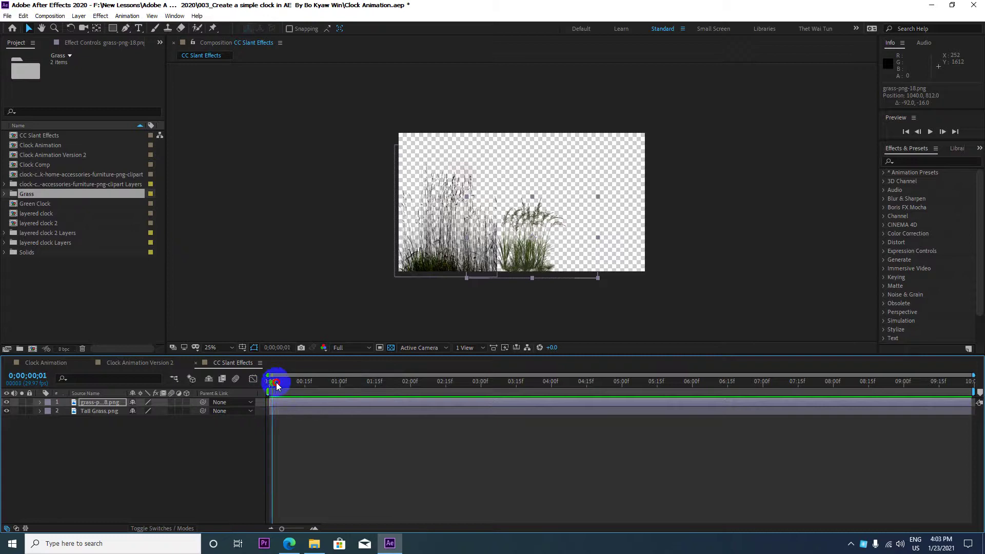
mouse_move(272, 382)
mouse_down()
mouse_move(392, 384)
mouse_move(268, 386)
mouse_move(352, 385)
mouse_up()
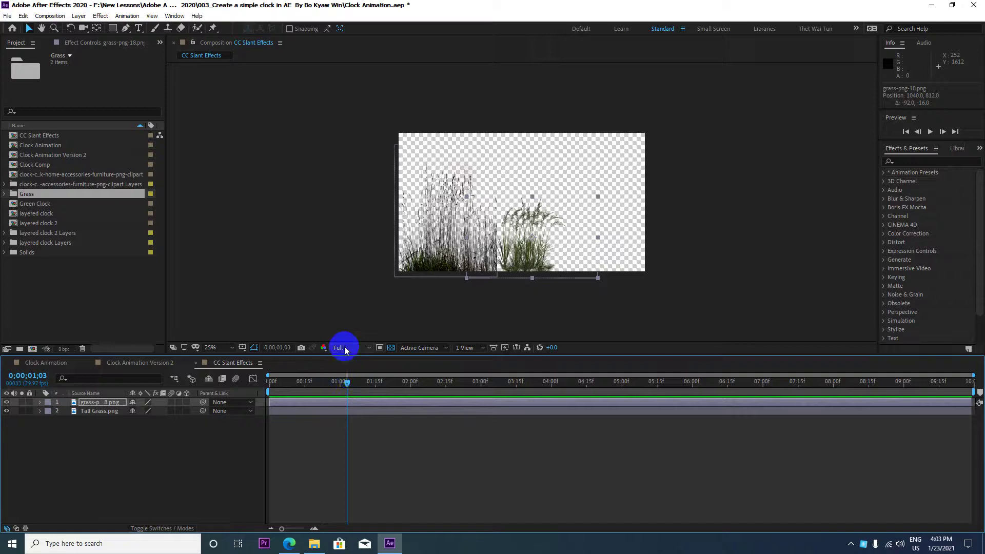
drag(346, 384, 268, 384)
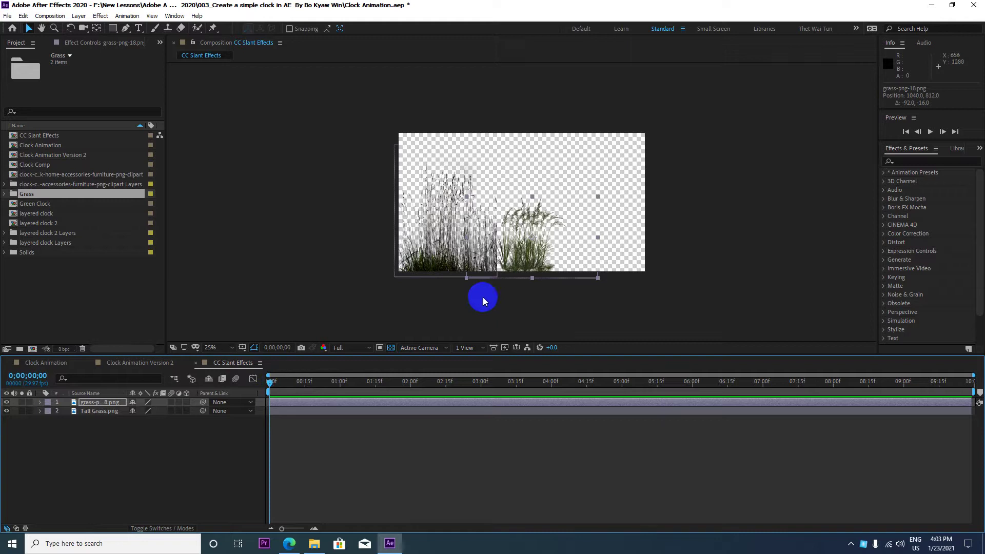
Shift the smaller clump right, widen Tall Grass to about 109% width, and nudge the clump down
click(490, 272)
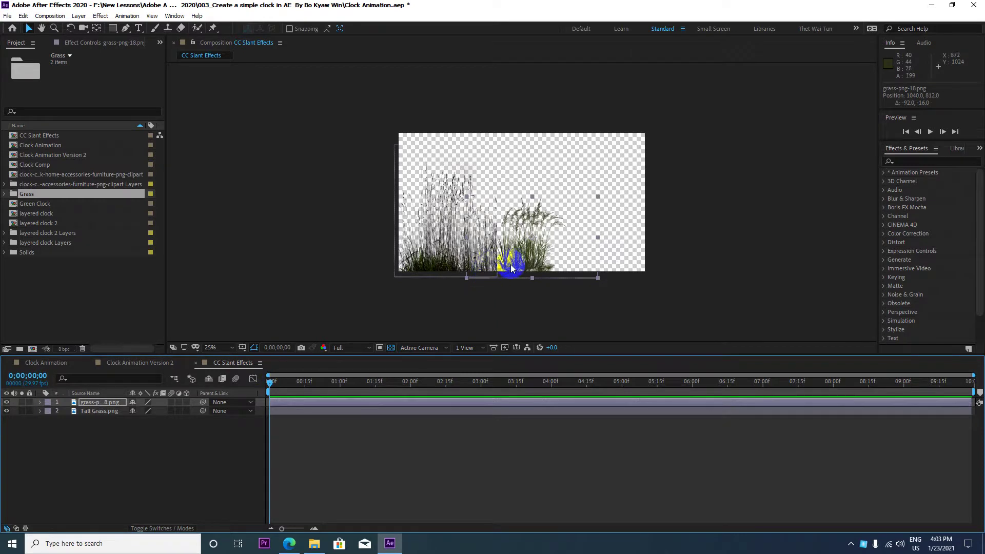
drag(519, 266, 540, 261)
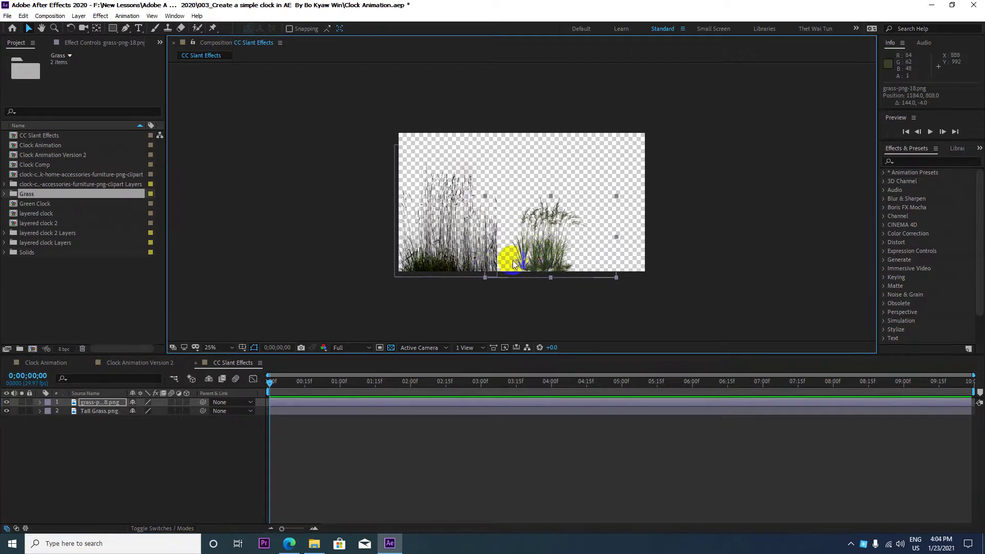
click(485, 251)
drag(496, 212, 539, 222)
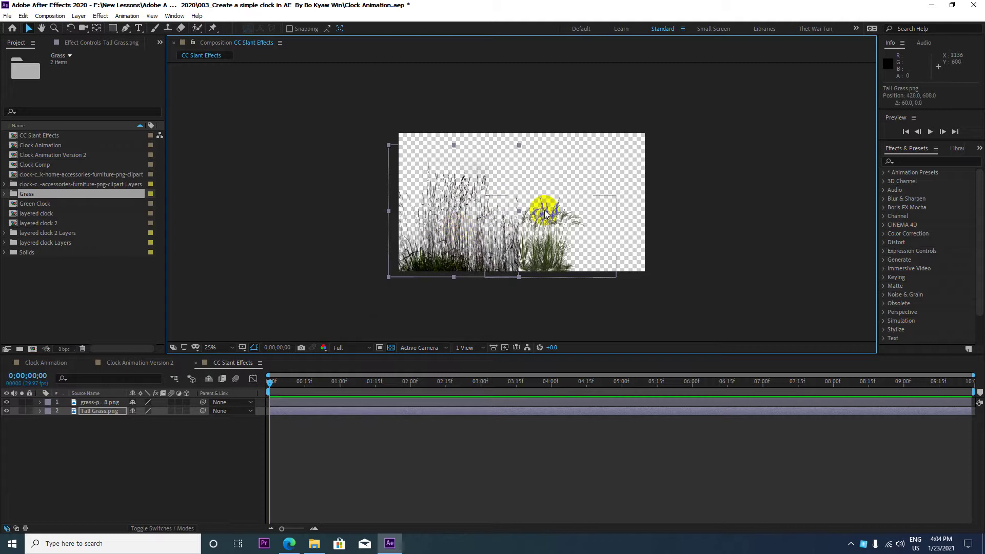
scroll(515, 229, up, 2)
scroll(516, 229, down, 2)
drag(545, 255, 546, 245)
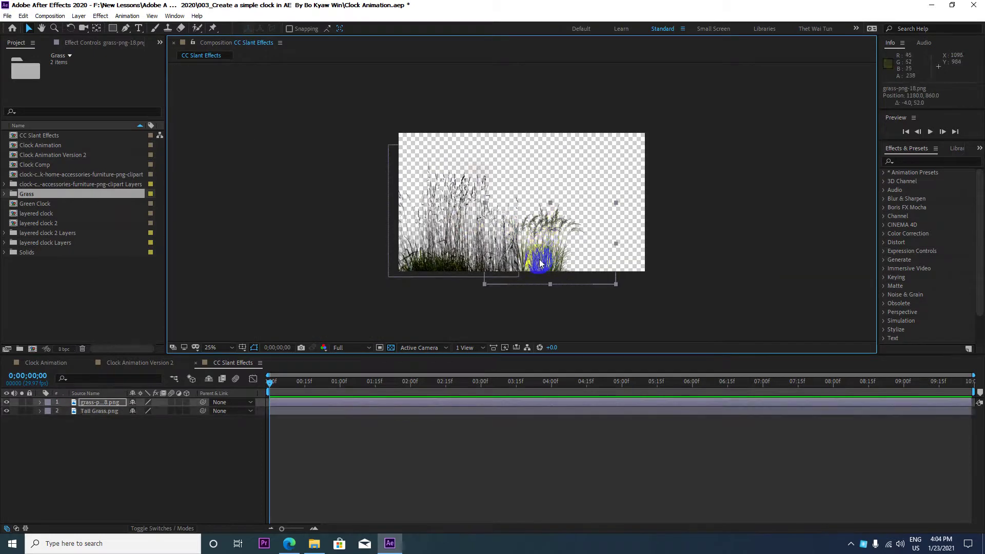
Deselect the grass layers and the Grass folder, then switch away from After Effects
click(112, 439)
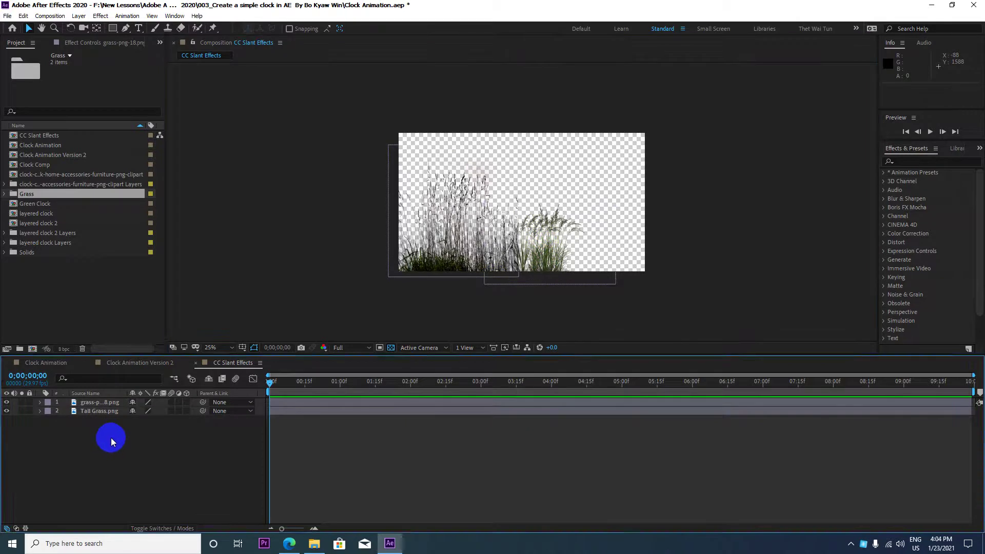
click(88, 333)
click(265, 546)
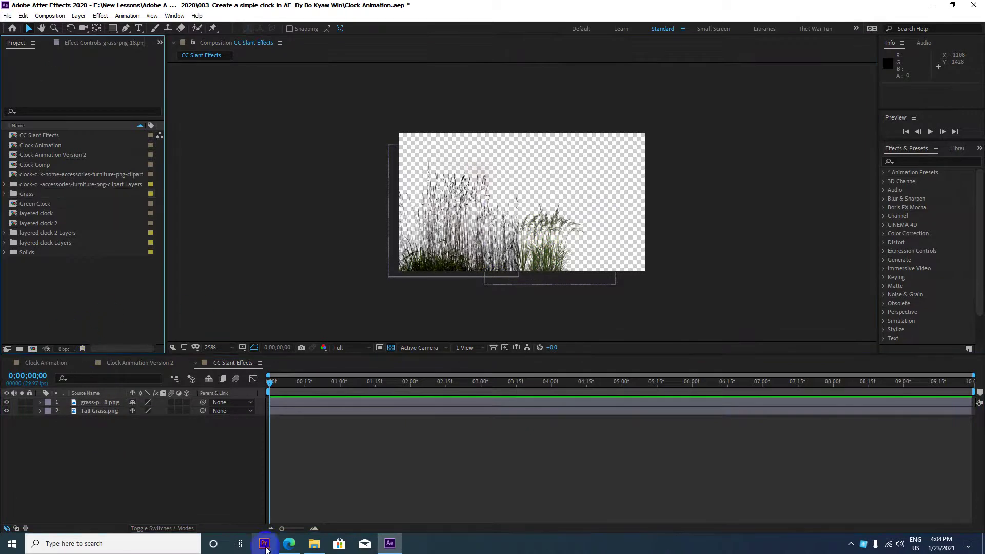
Minimise After Effects and open Google in a new Edge tab
mouse_move(289, 545)
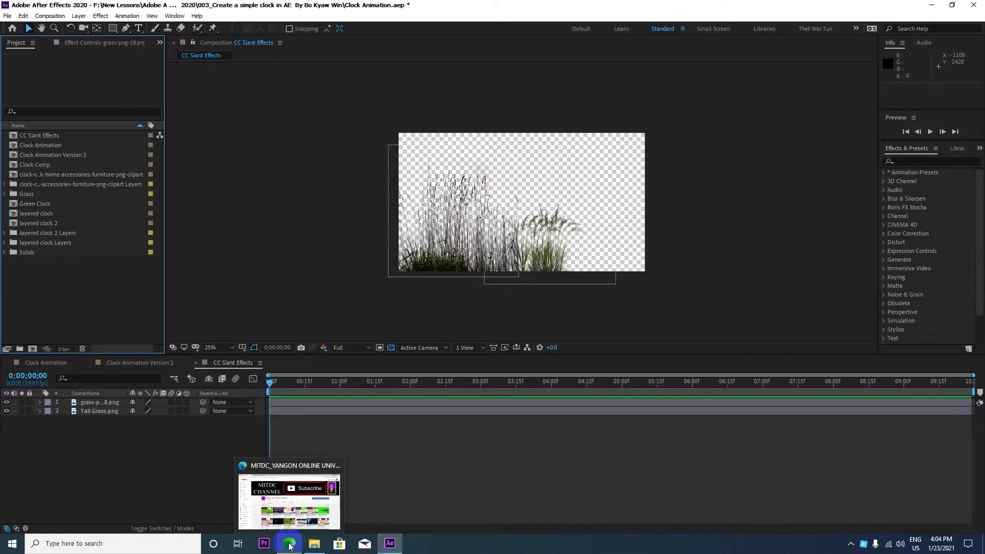
click(389, 543)
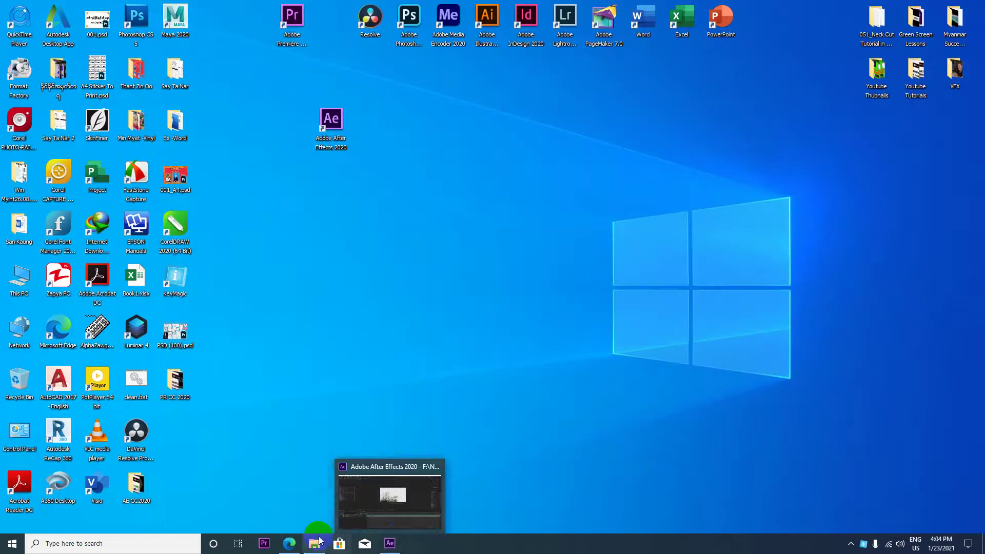
click(290, 546)
click(247, 9)
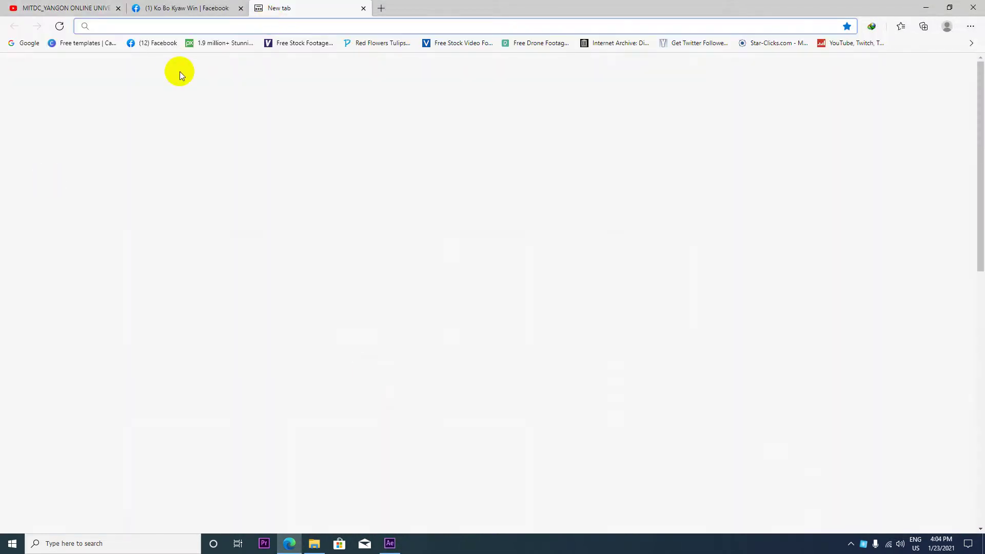
click(28, 43)
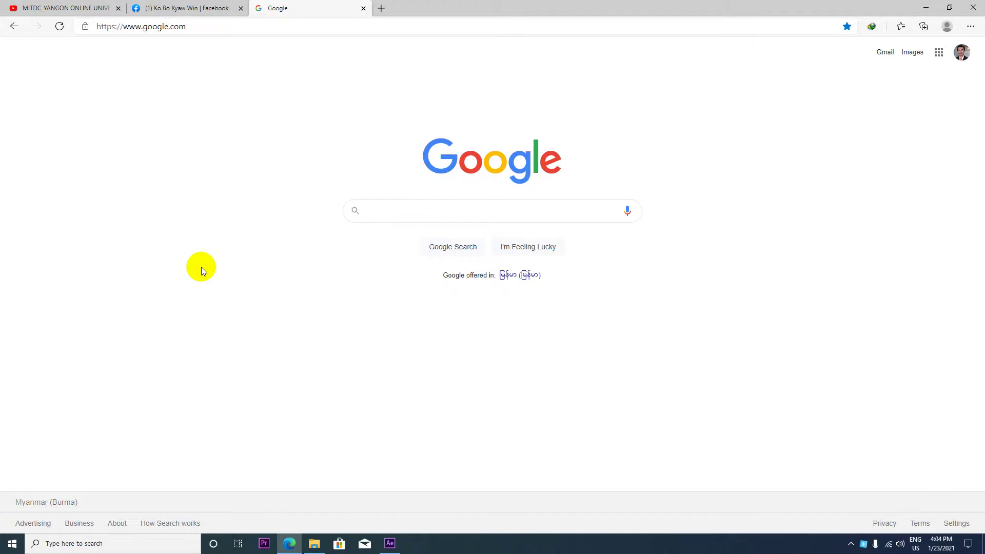
Search Google for 'action background hd'
click(387, 210)
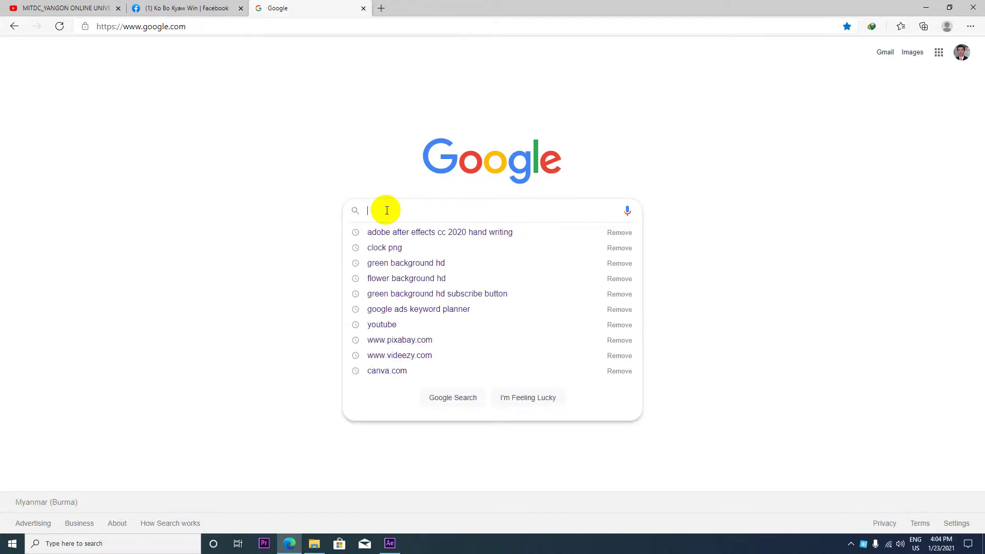
text(Ac)
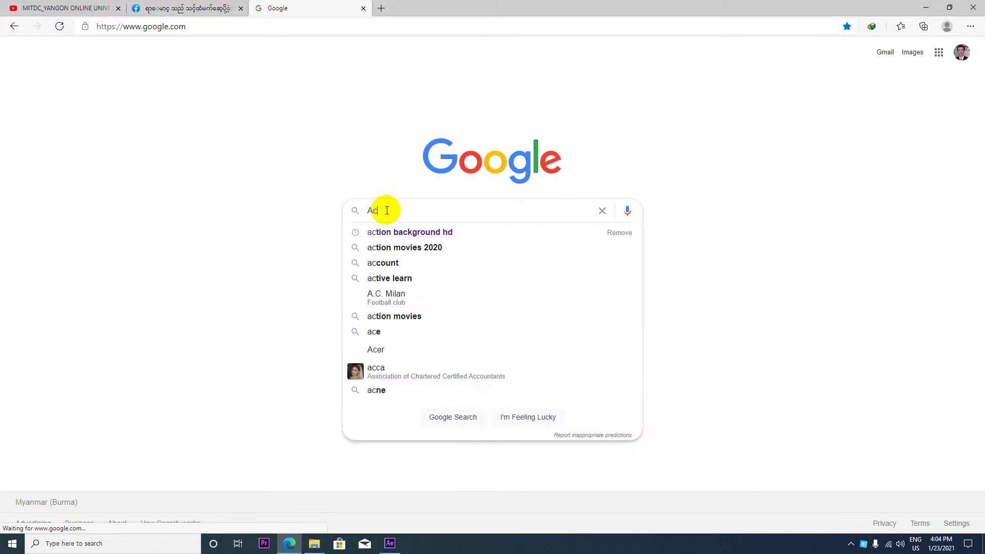
text(tion)
key(Down)
key(Return)
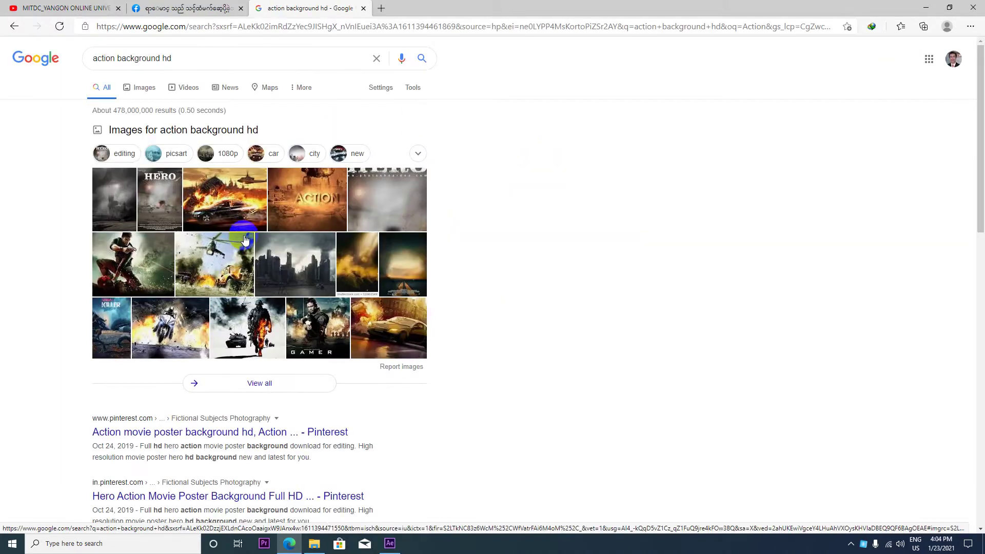
Refine the query to 'action background hd with grass' and search again
click(178, 56)
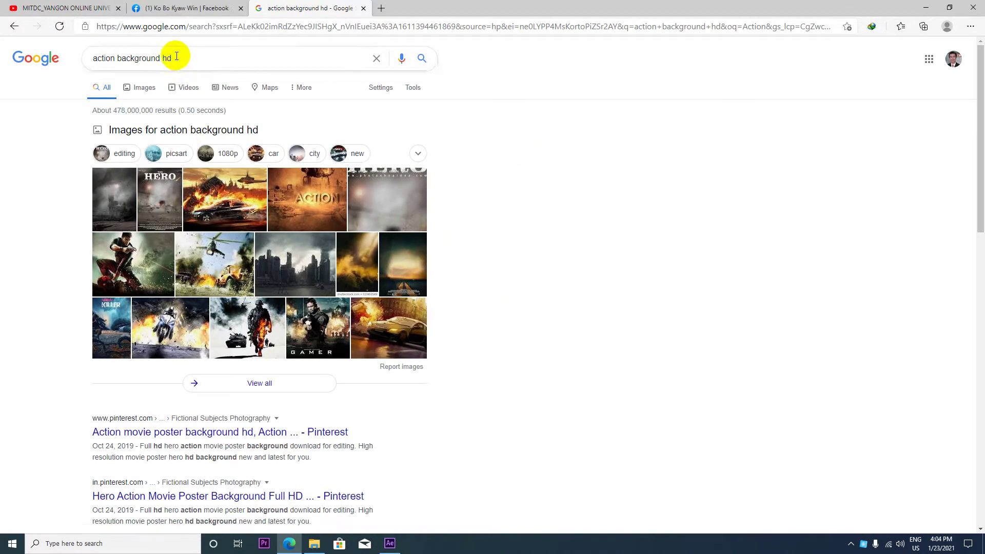
key(Return)
text(w)
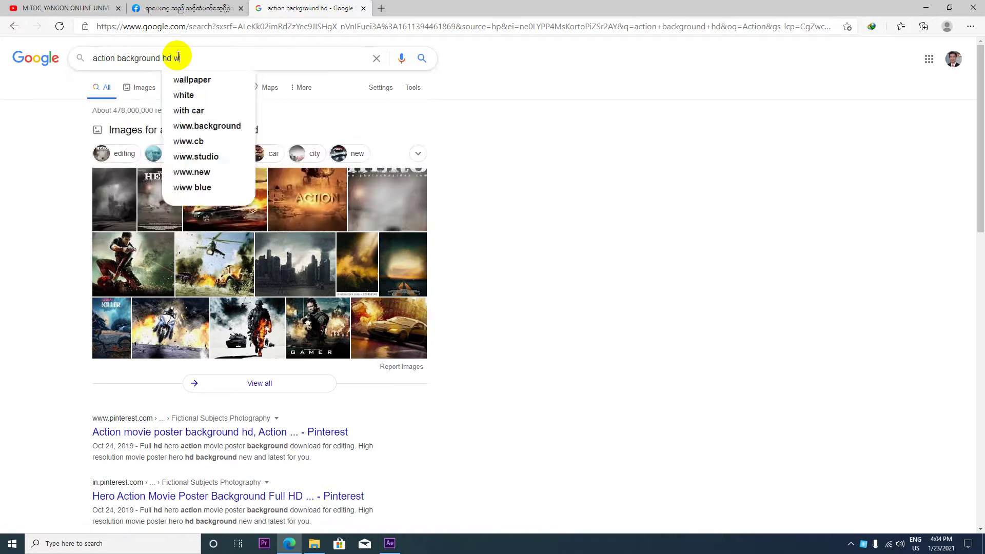
text(ith f)
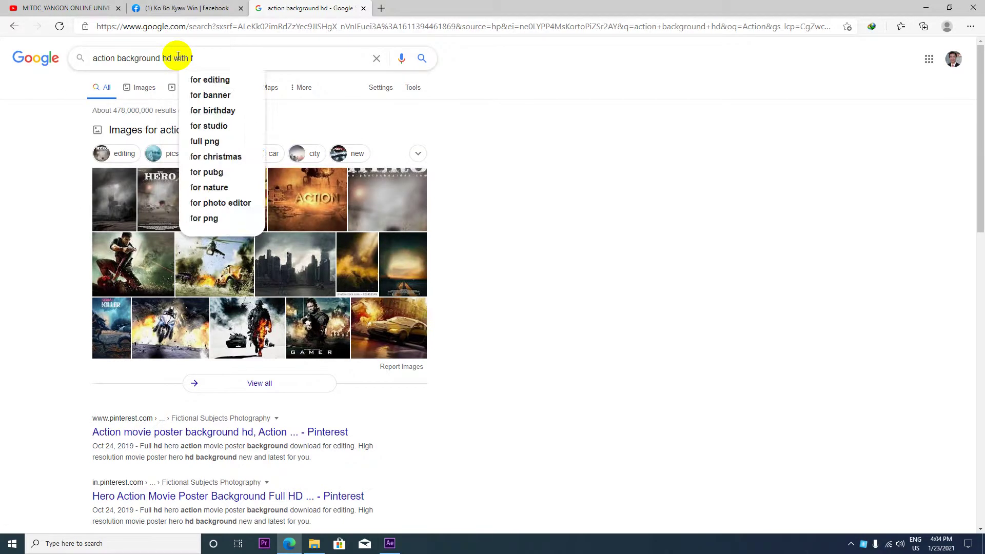
key(BackSpace)
text(grass)
key(Return)
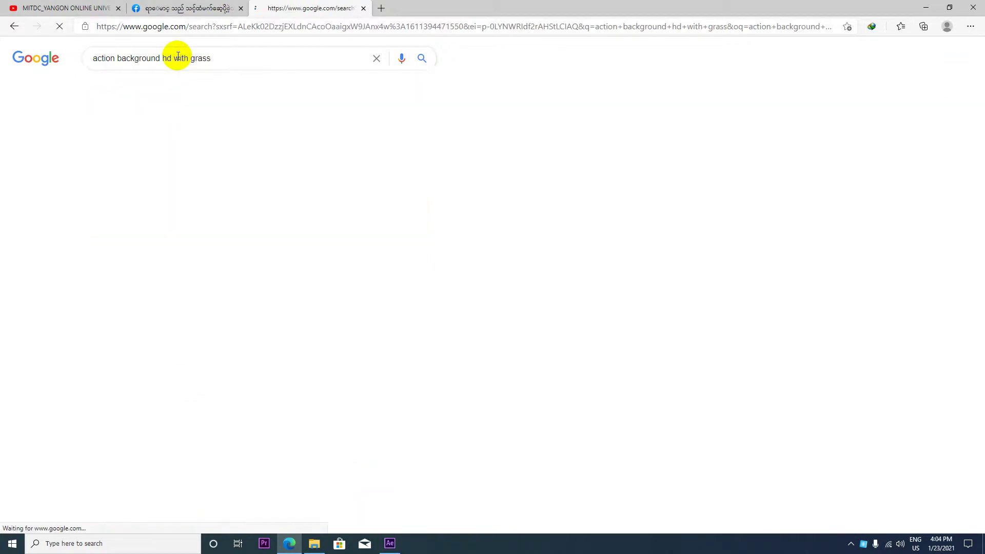
Switch to Images results and preview the Grass HD Wallpapers image
click(149, 92)
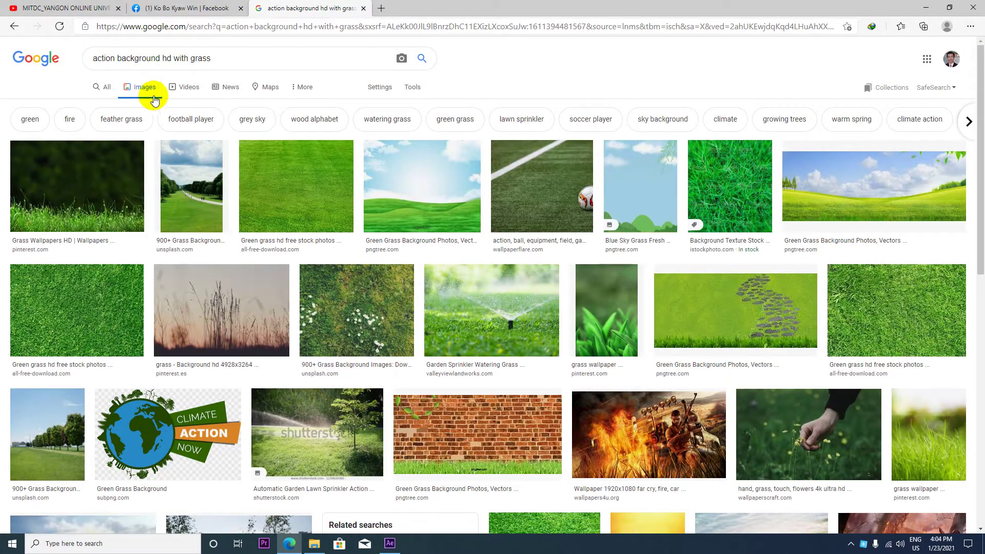
scroll(220, 169, down, 2)
scroll(221, 181, down, 1)
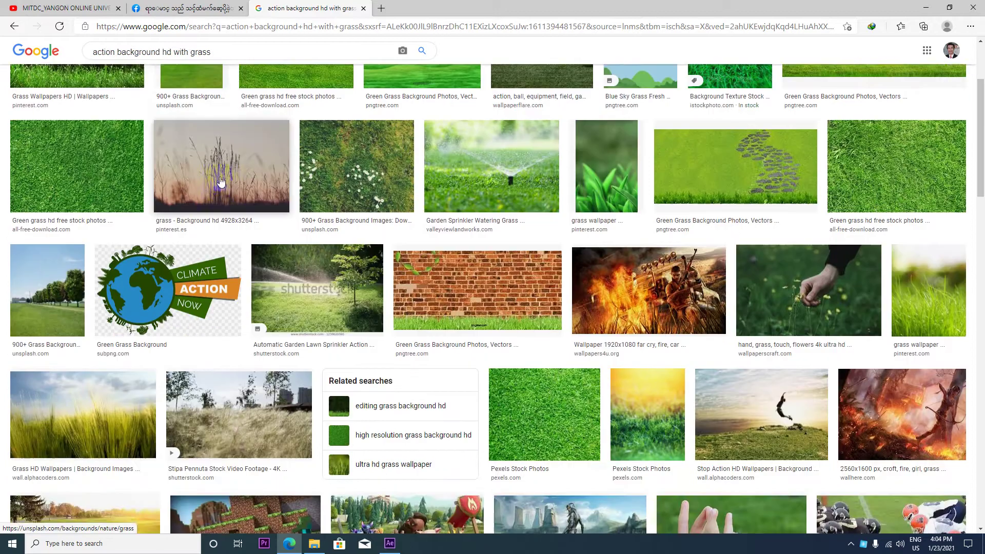
scroll(220, 181, down, 2)
scroll(220, 177, down, 1)
scroll(223, 176, down, 2)
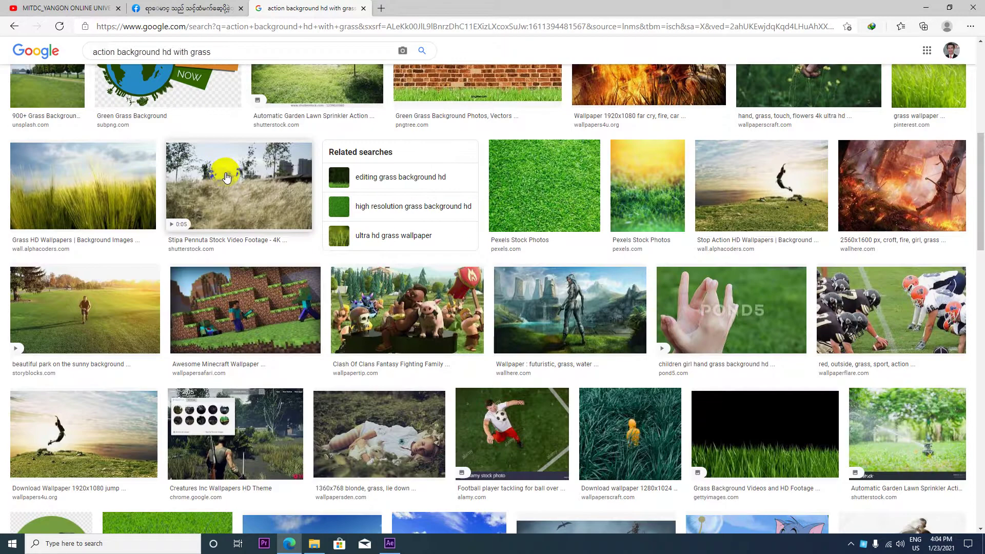
scroll(534, 378, down, 2)
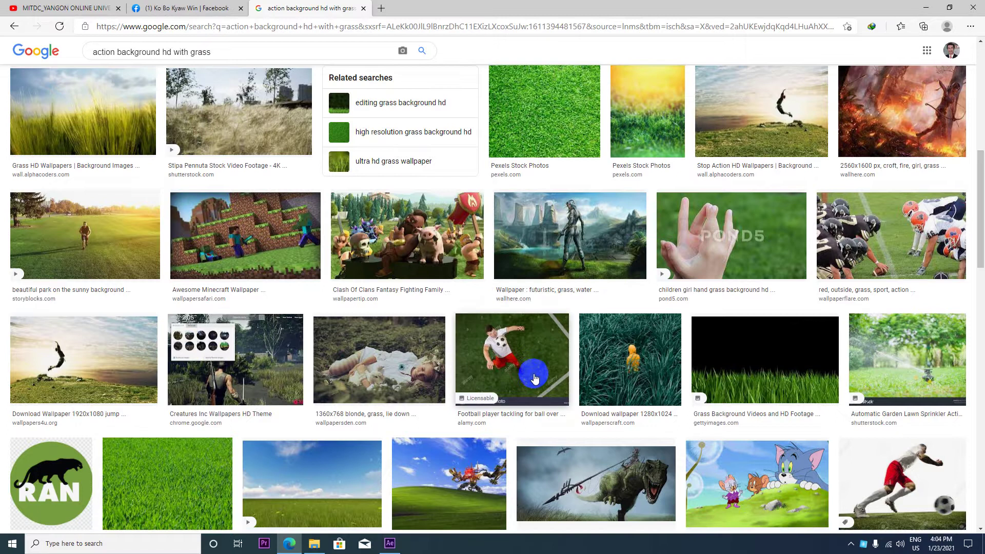
scroll(456, 314, down, 1)
scroll(457, 318, up, 2)
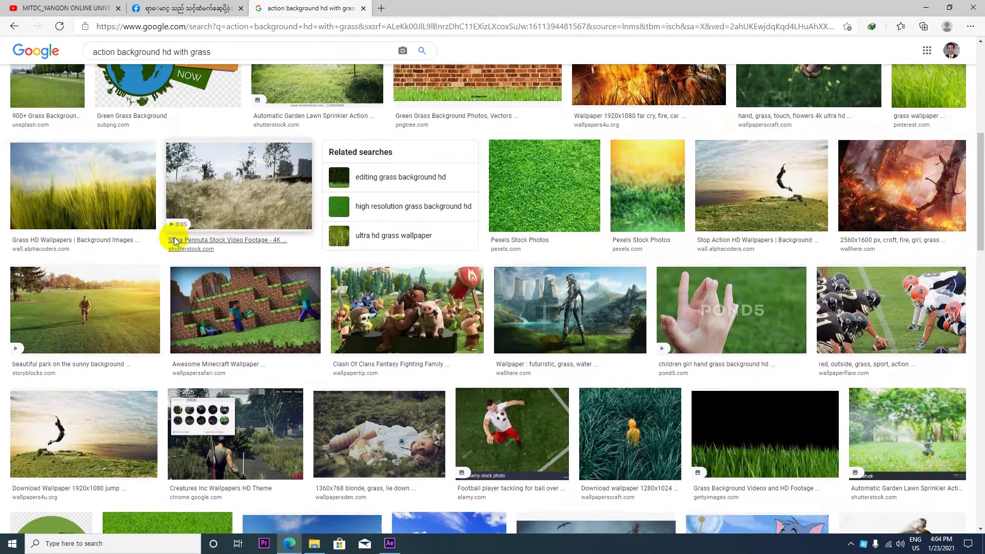
click(70, 194)
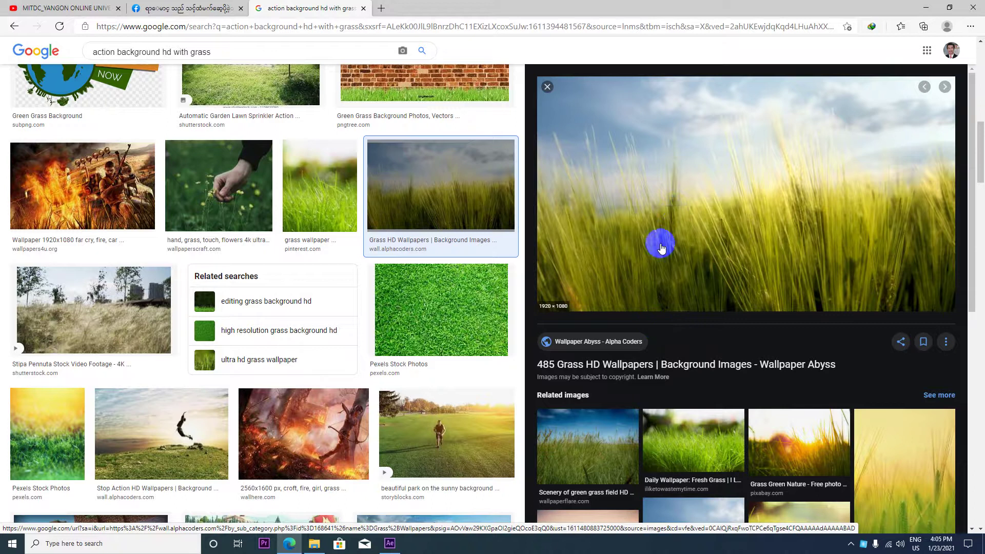
Preview the feather grass video, then the 1360×768 photo of a girl lying in grass
scroll(659, 244, down, 3)
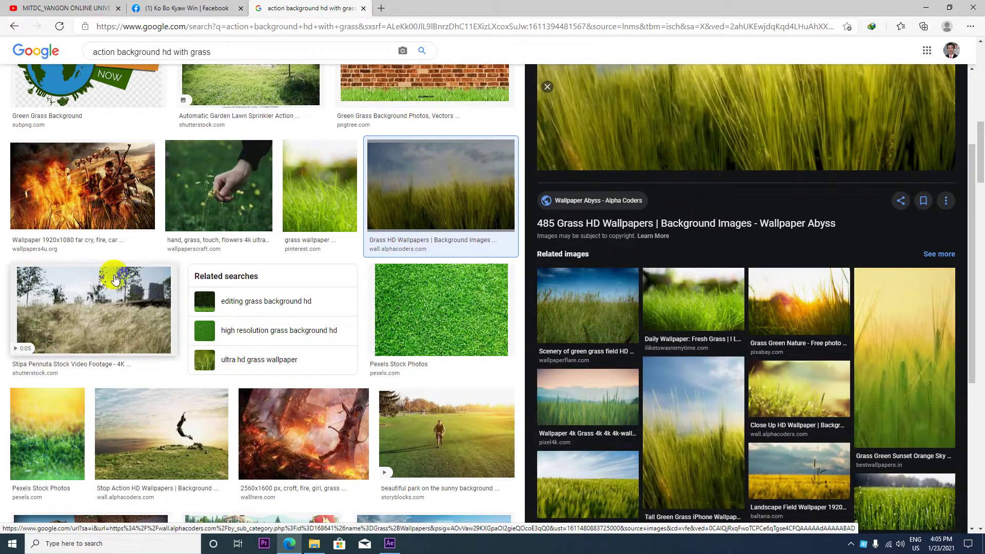
click(108, 320)
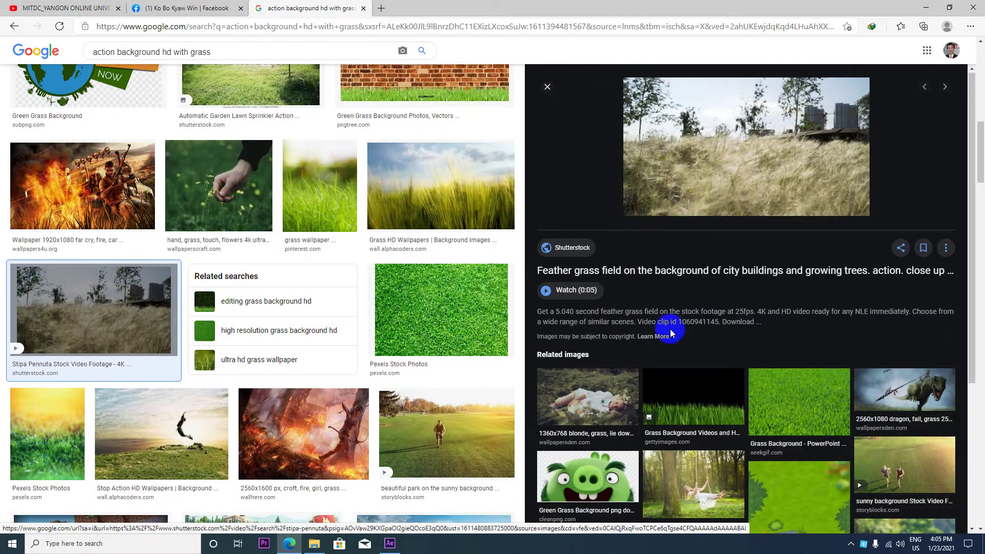
scroll(662, 425, down, 2)
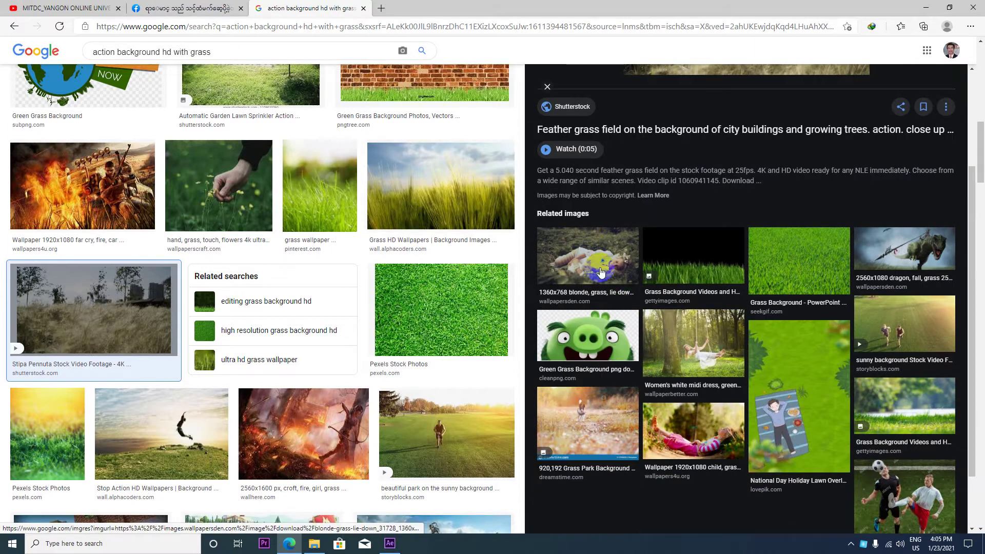
click(595, 262)
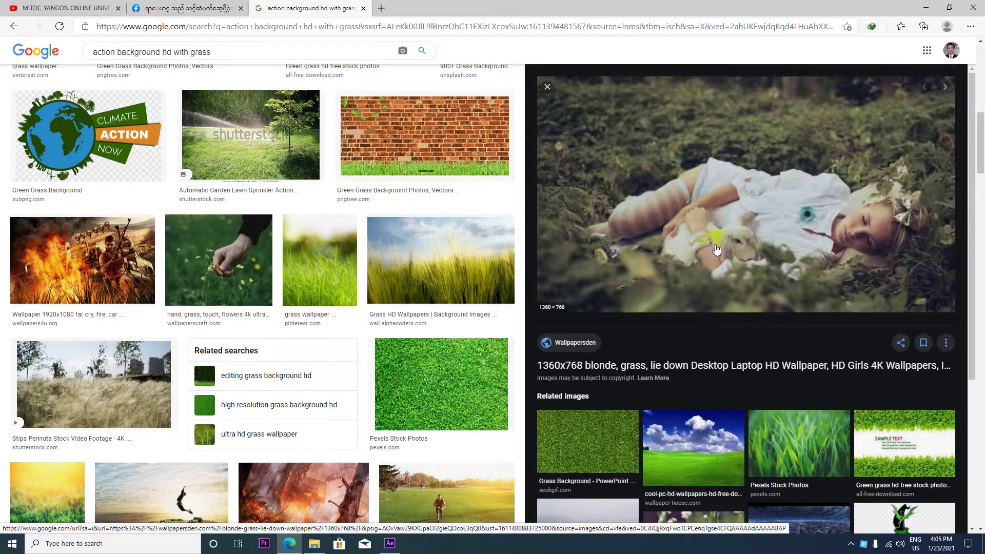
scroll(712, 240, down, 1)
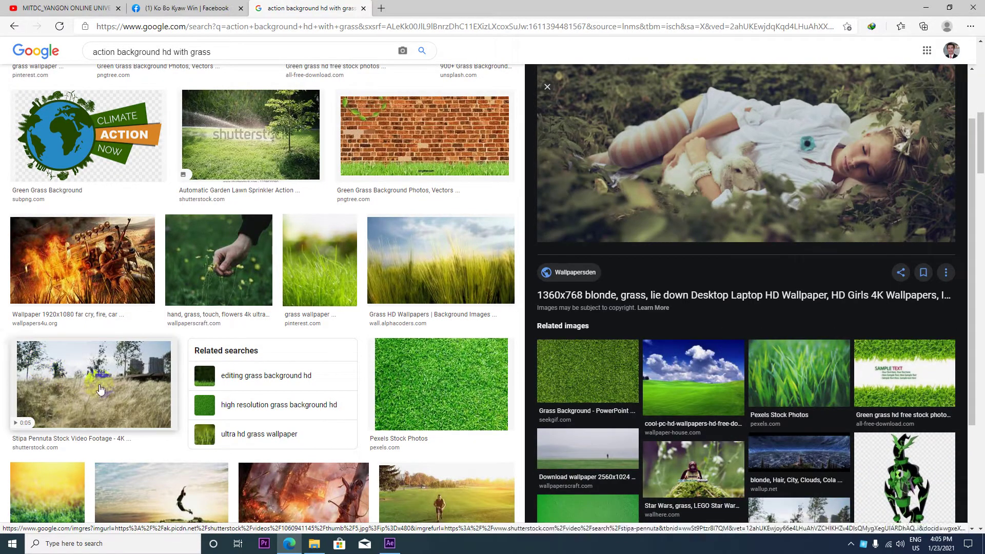
scroll(358, 214, up, 1)
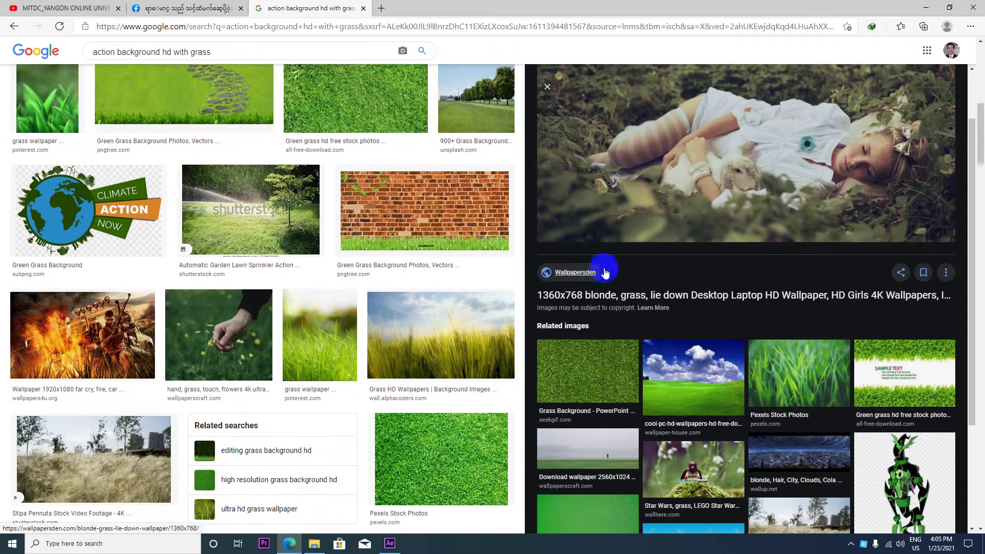
scroll(619, 268, down, 3)
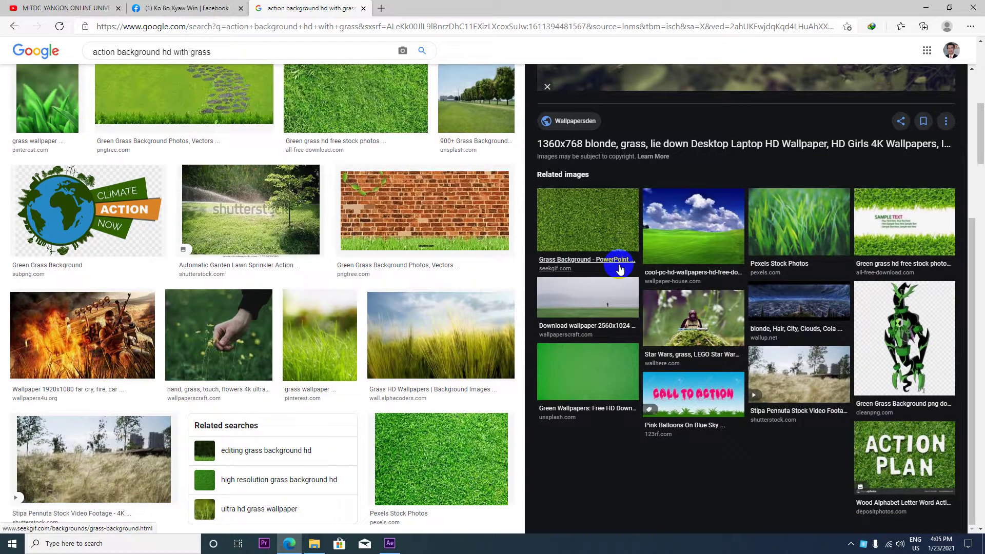
scroll(620, 268, up, 4)
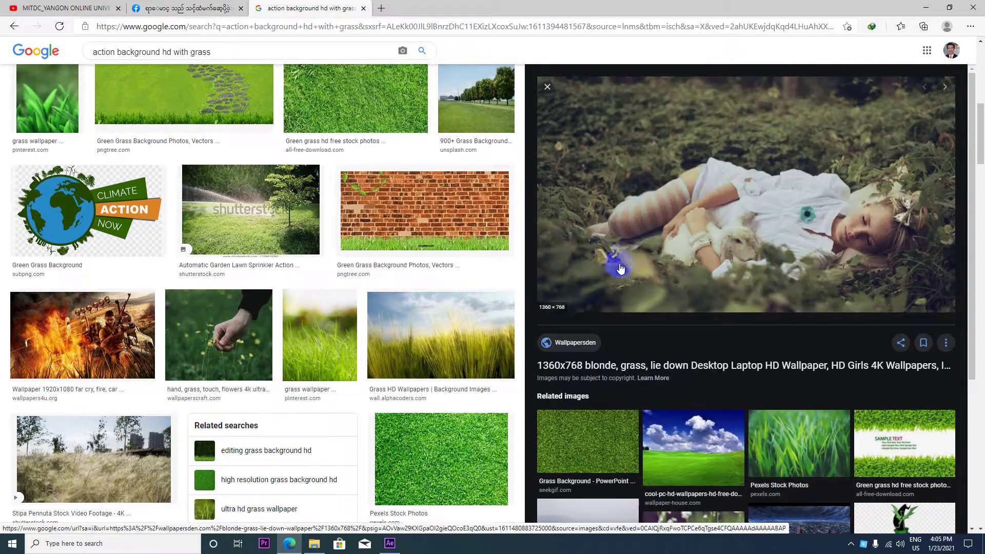
scroll(715, 188, up, 1)
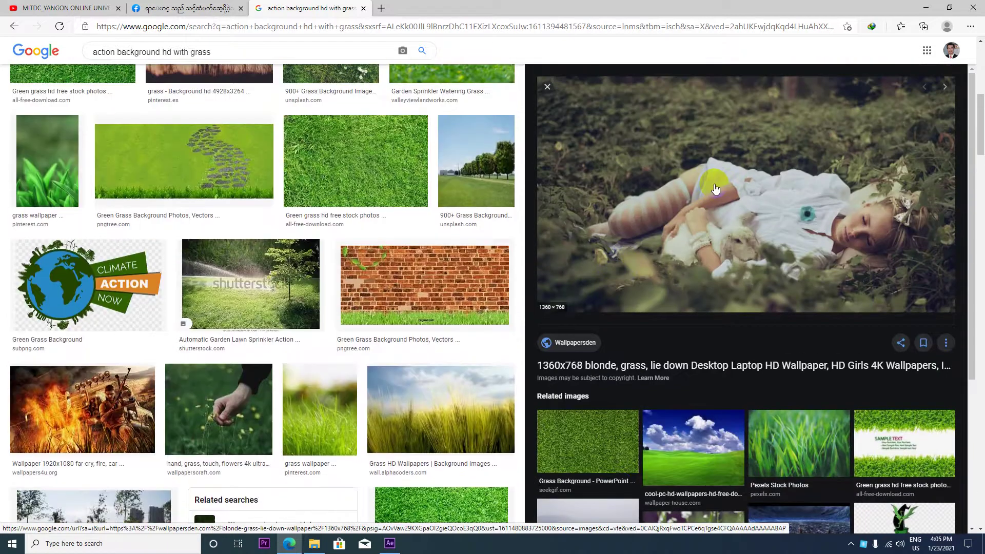
View the girl-in-grass wallpaper from Google Images, then choose to save the image
right_click(737, 170)
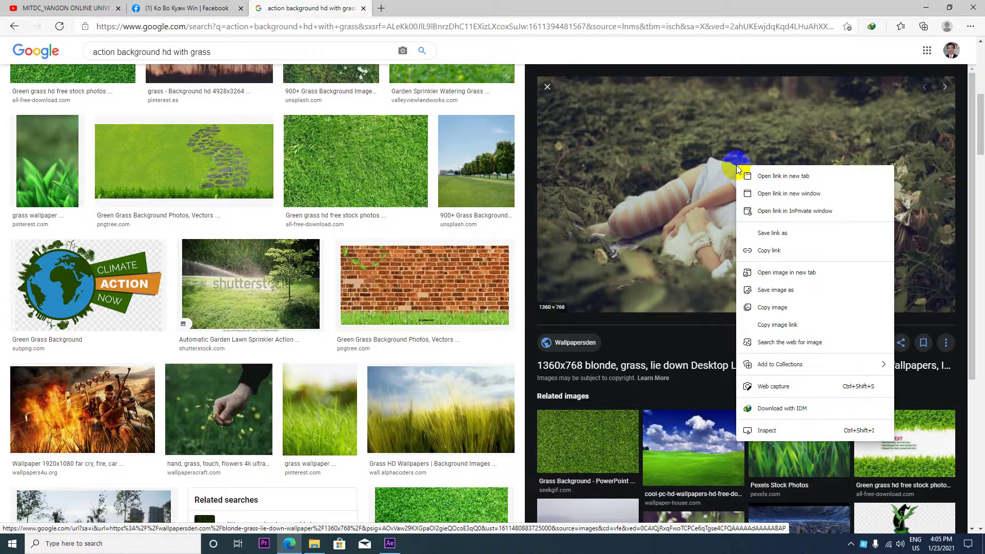
click(780, 272)
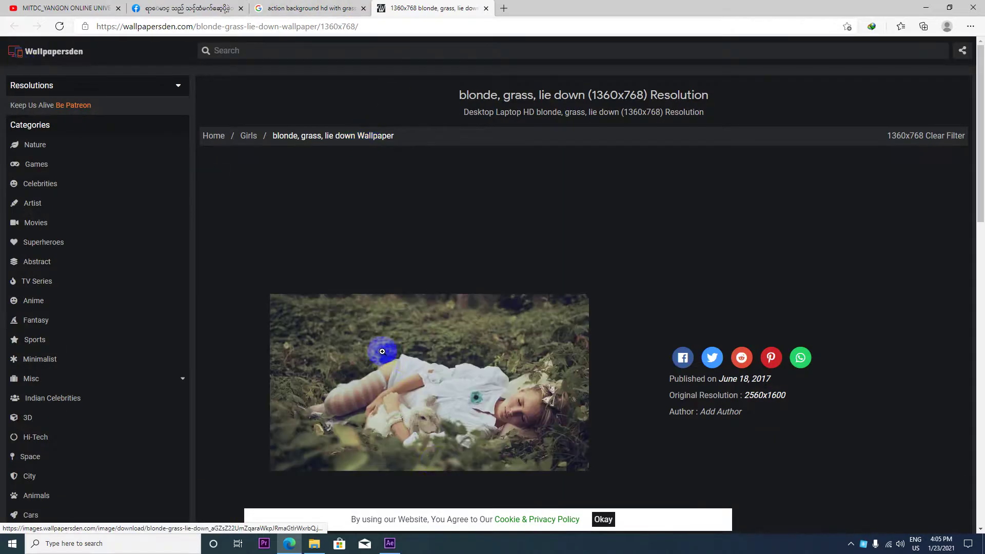
click(486, 9)
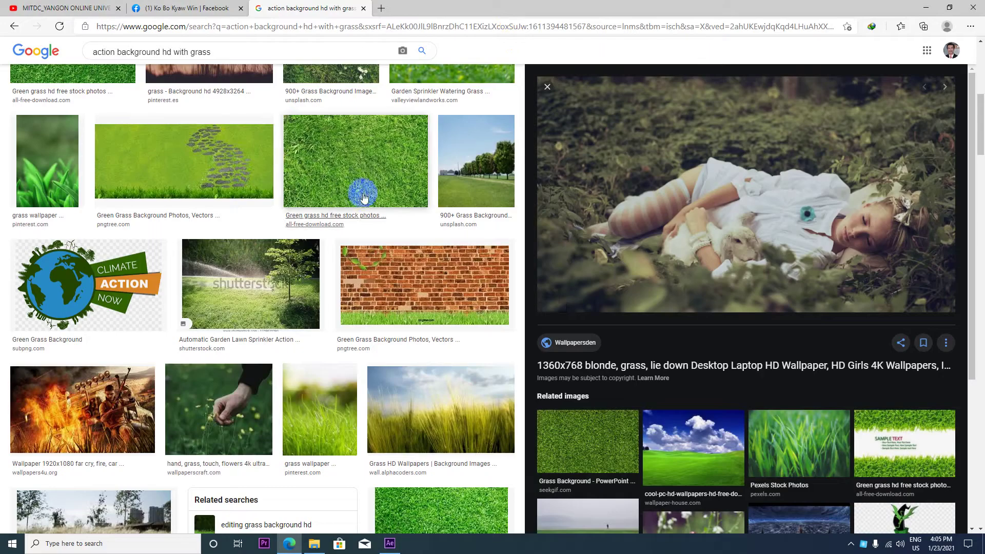
right_click(669, 158)
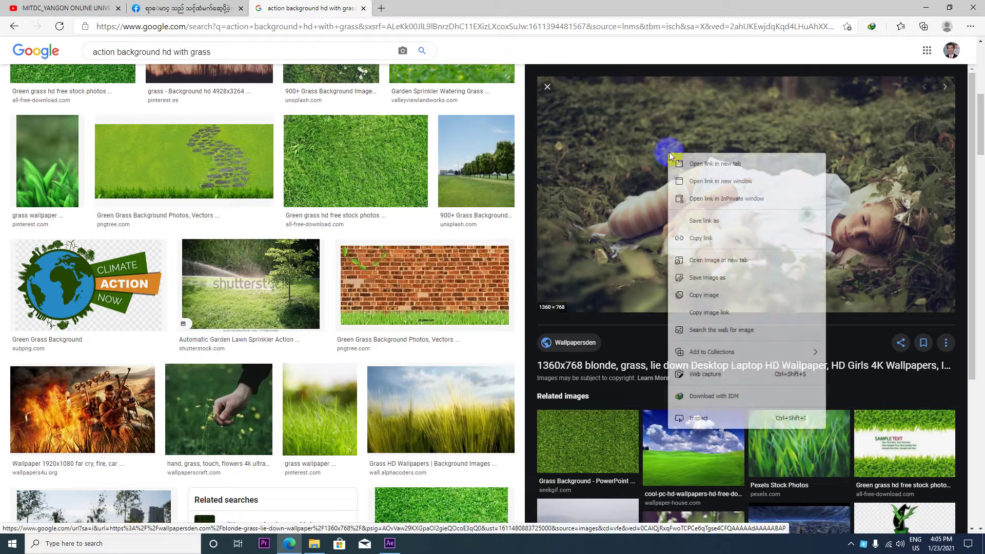
click(712, 279)
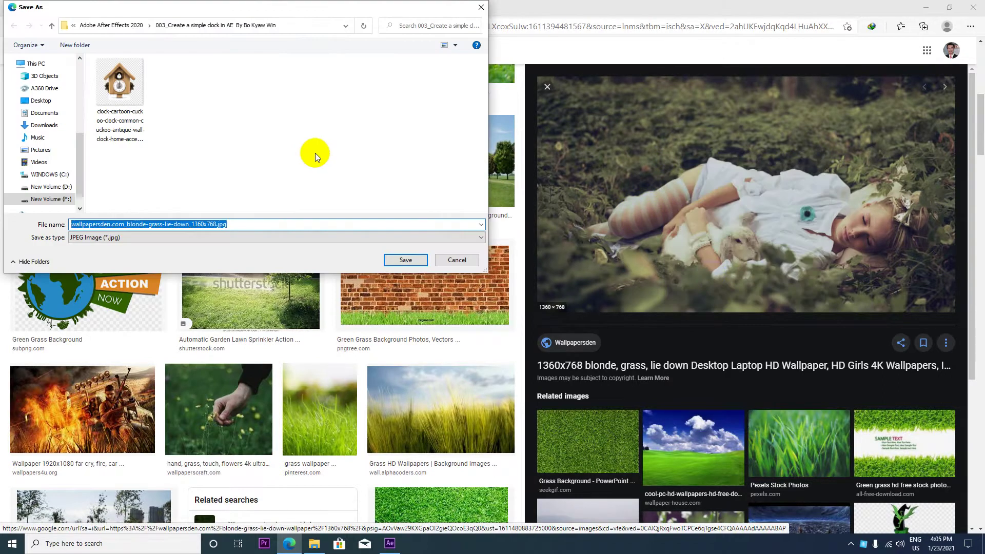
Save the wallpaper JPEG to F: > New Lessons > Adobe After Effects 2020 > 027_CC Slant Effects
click(61, 199)
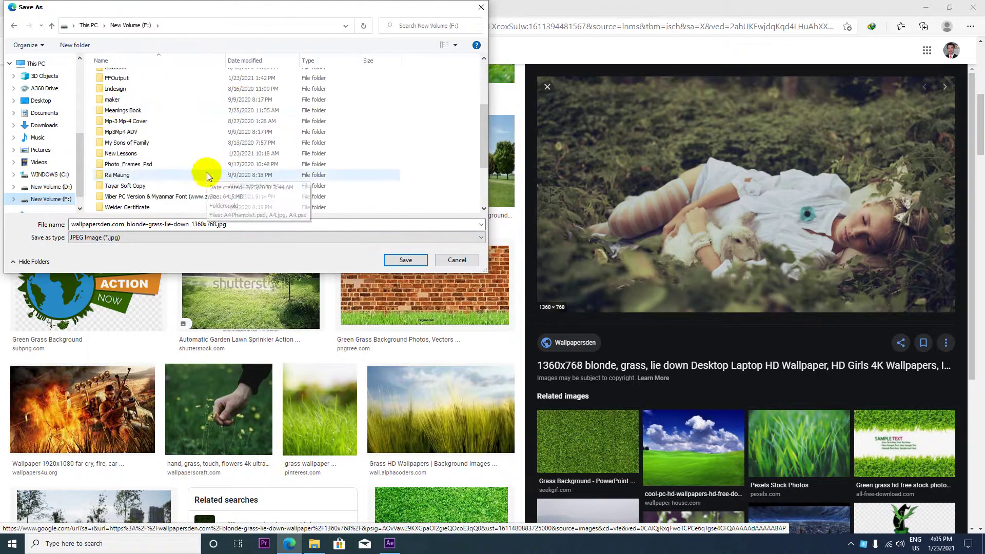
scroll(170, 179, down, 2)
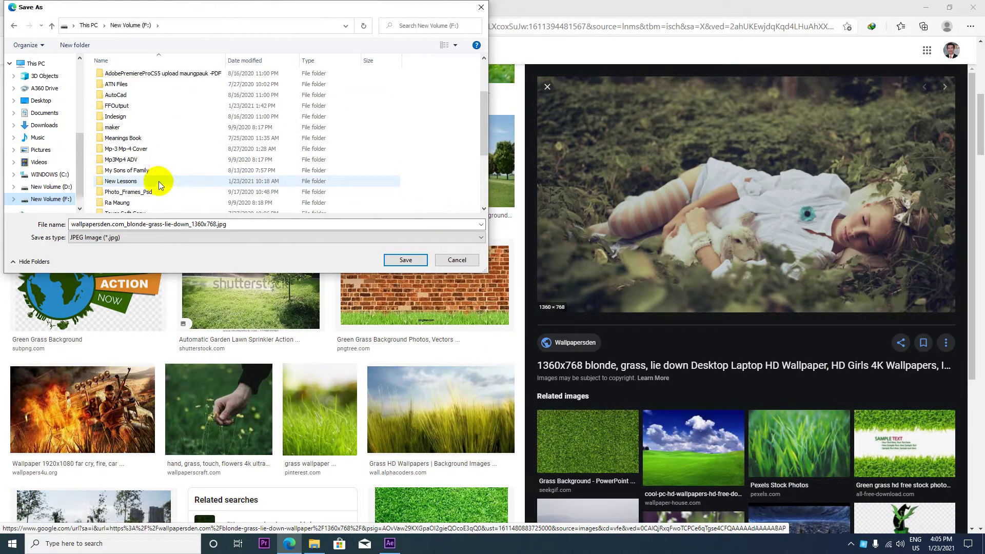
double_click(159, 181)
scroll(173, 163, down, 1)
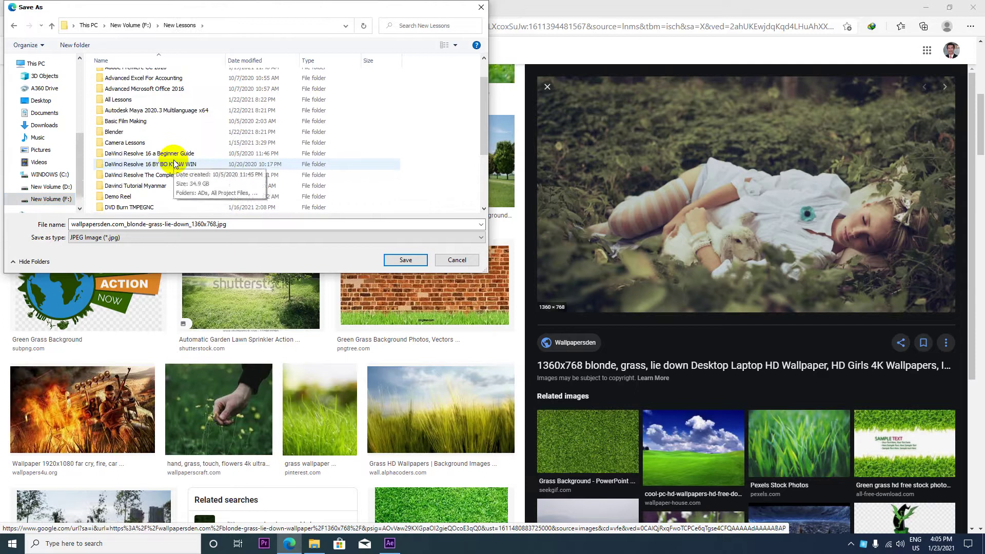
scroll(154, 112, up, 1)
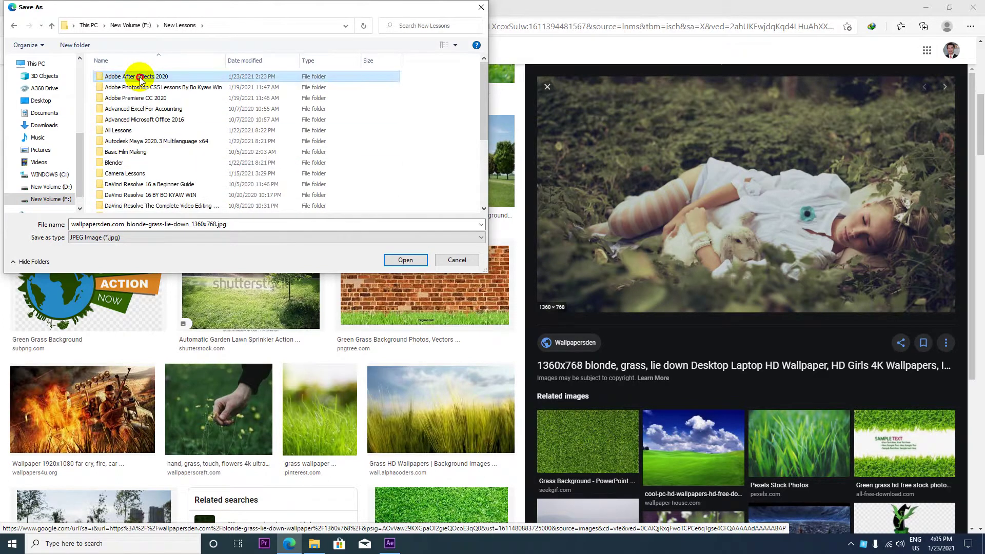
double_click(138, 77)
scroll(334, 143, down, 1)
scroll(359, 125, down, 1)
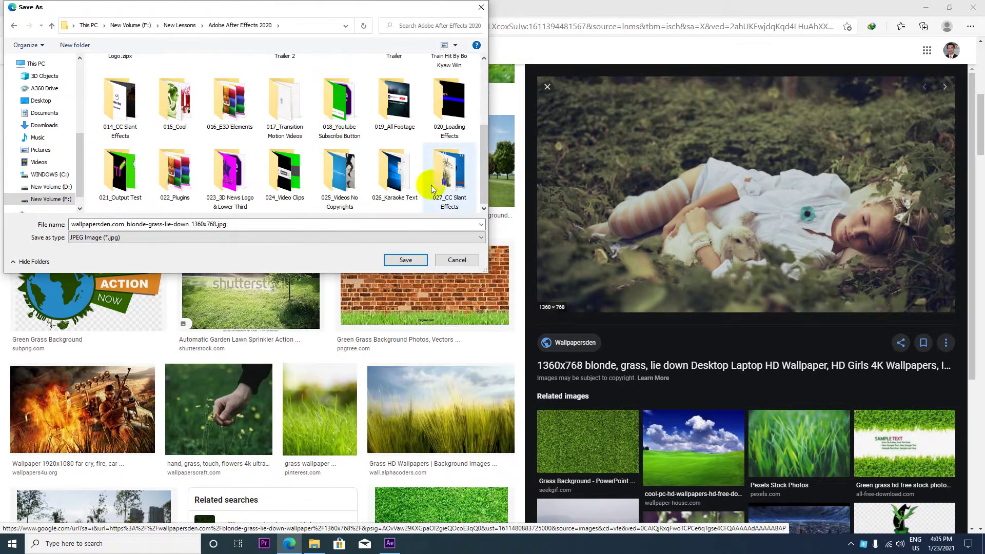
double_click(451, 176)
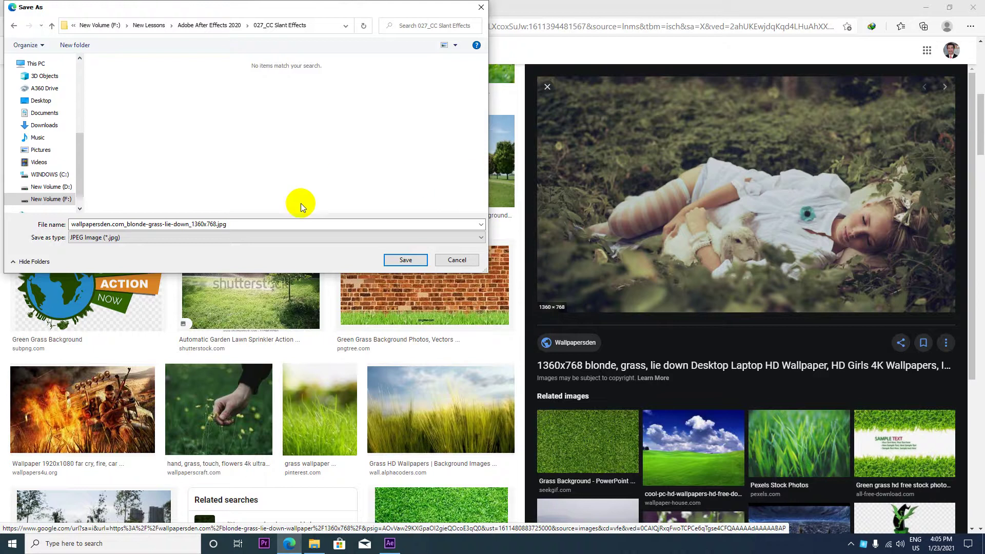
click(194, 223)
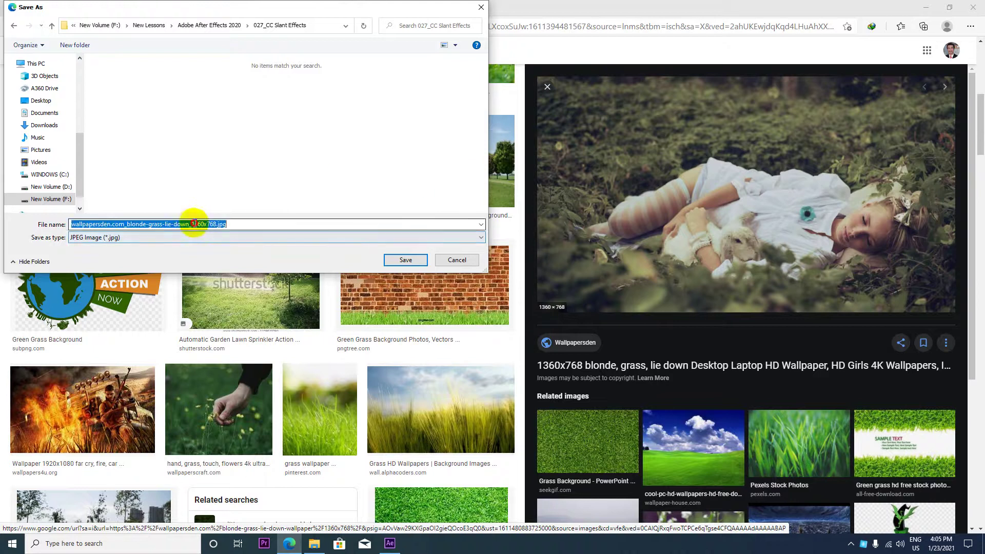
click(405, 259)
Return to After Effects and import the girl-in-grass wallpaper JPEG into the project
click(926, 8)
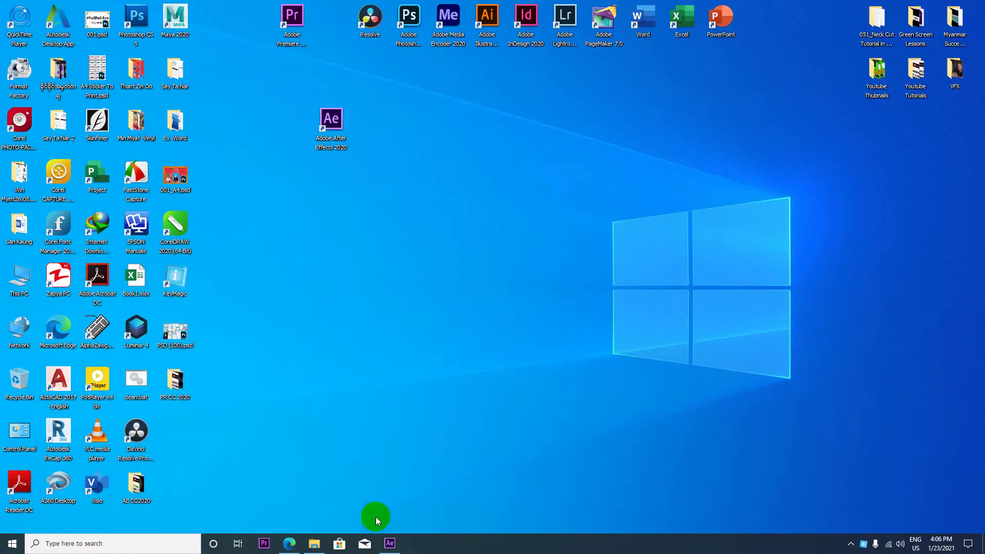
click(391, 548)
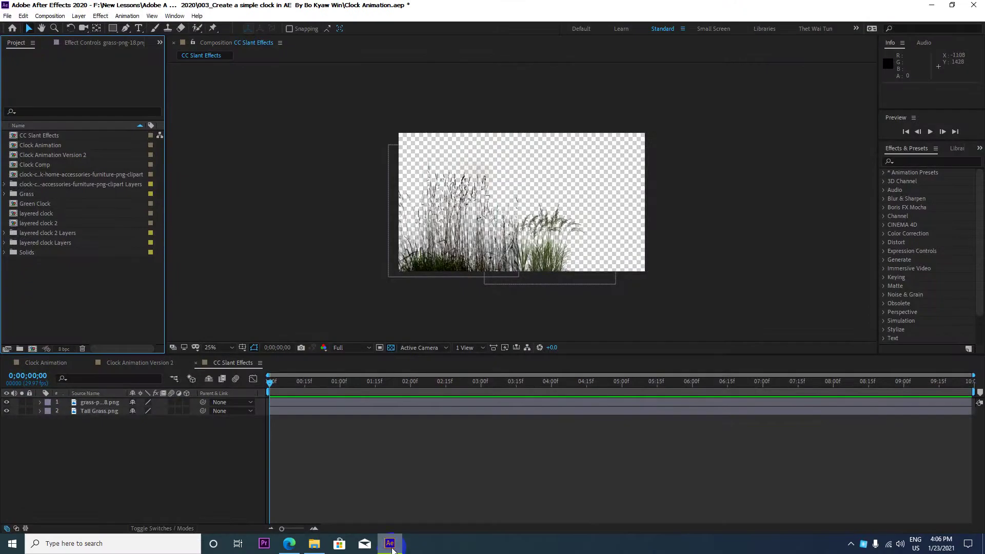
mouse_move(19, 277)
mouse_down()
mouse_move(60, 296)
mouse_move(53, 284)
mouse_up()
double_click(44, 284)
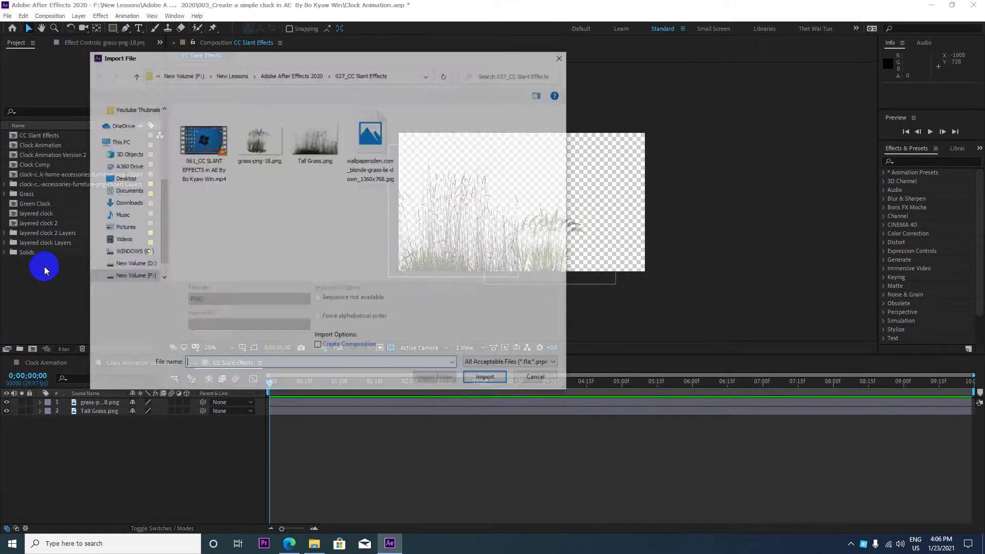
click(369, 145)
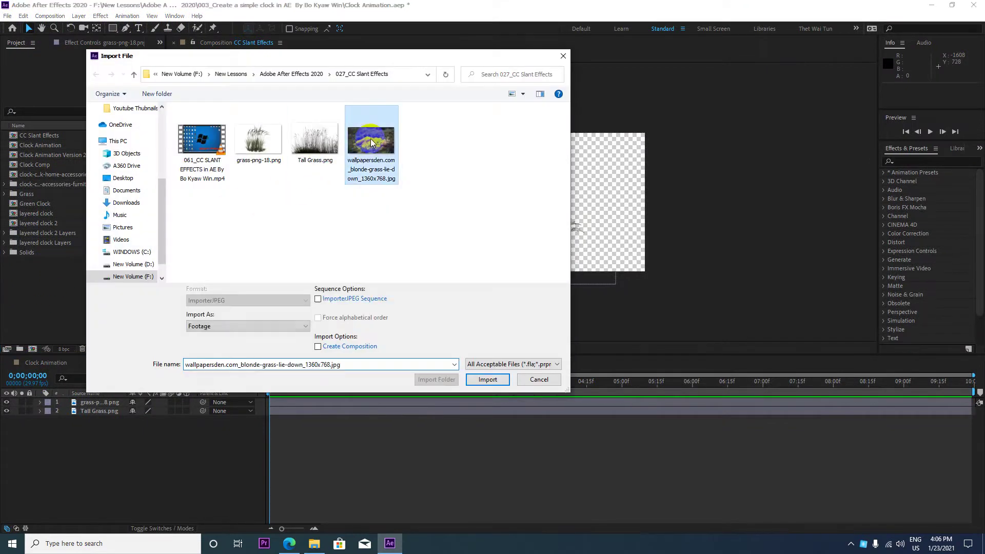
click(488, 380)
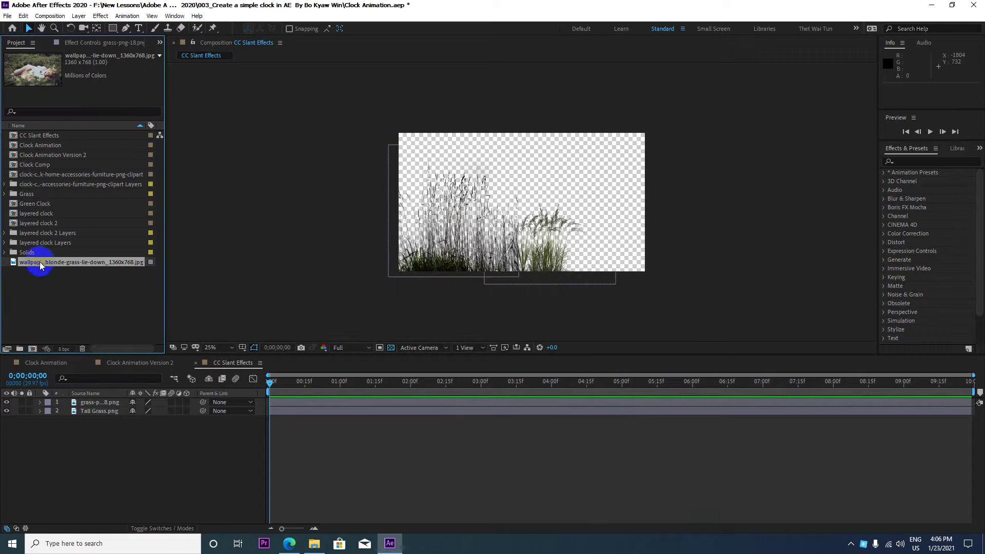
Move the wallpaper into the Grass folder and add it to the CC Slant Effects timeline
drag(40, 265, 34, 200)
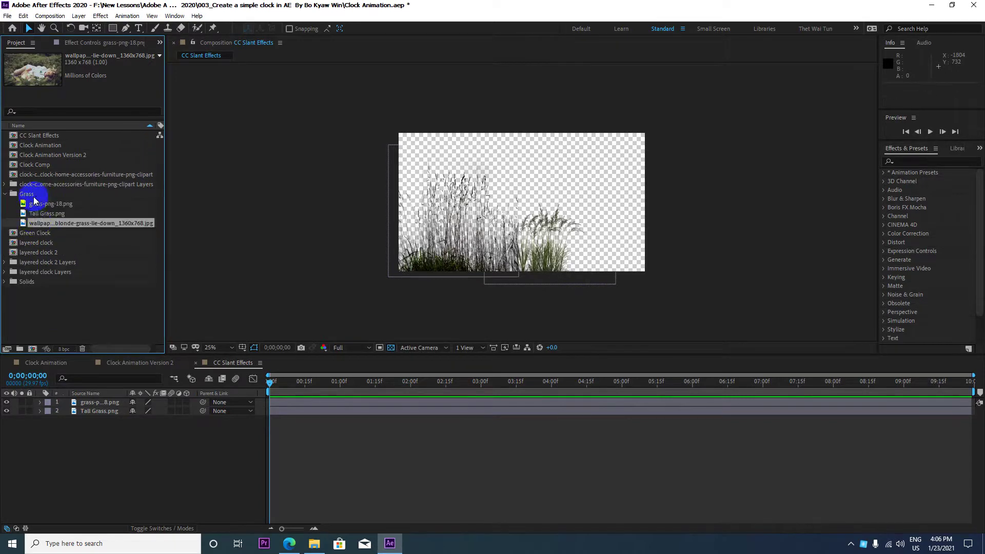
click(40, 286)
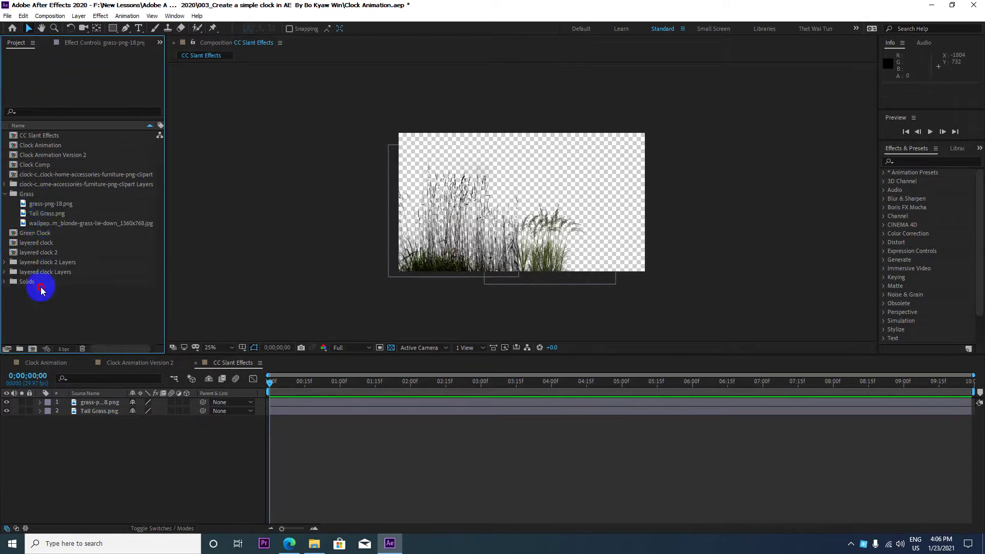
click(47, 225)
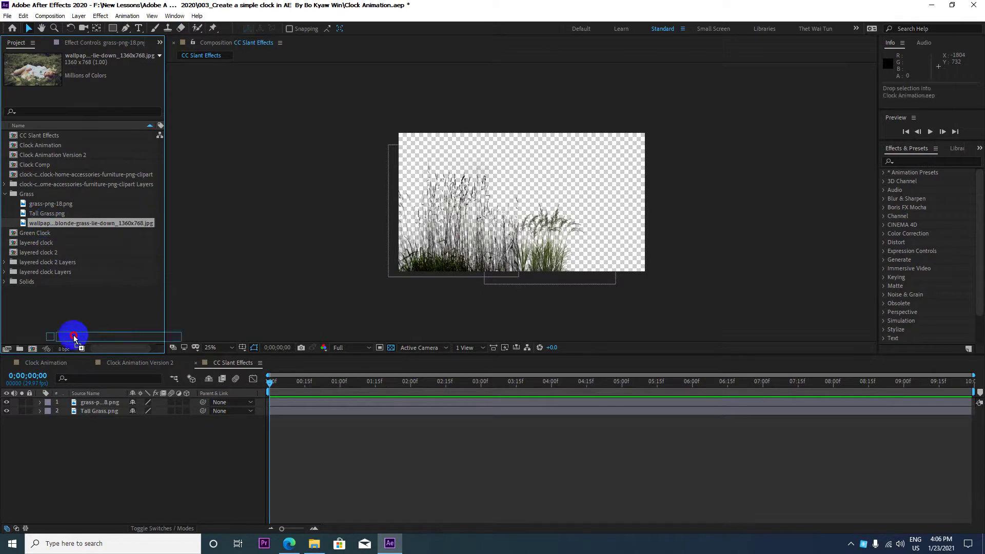
drag(47, 225, 84, 430)
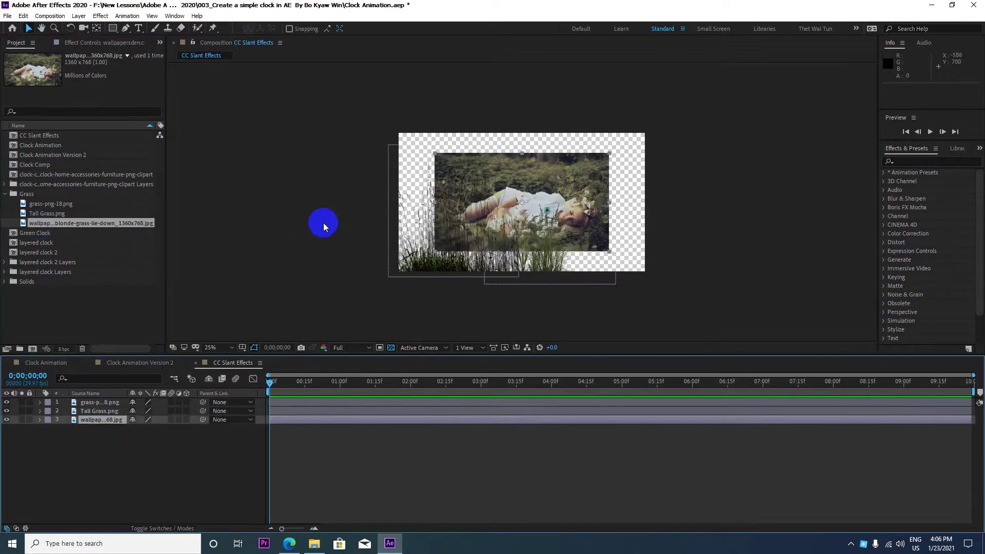
click(610, 236)
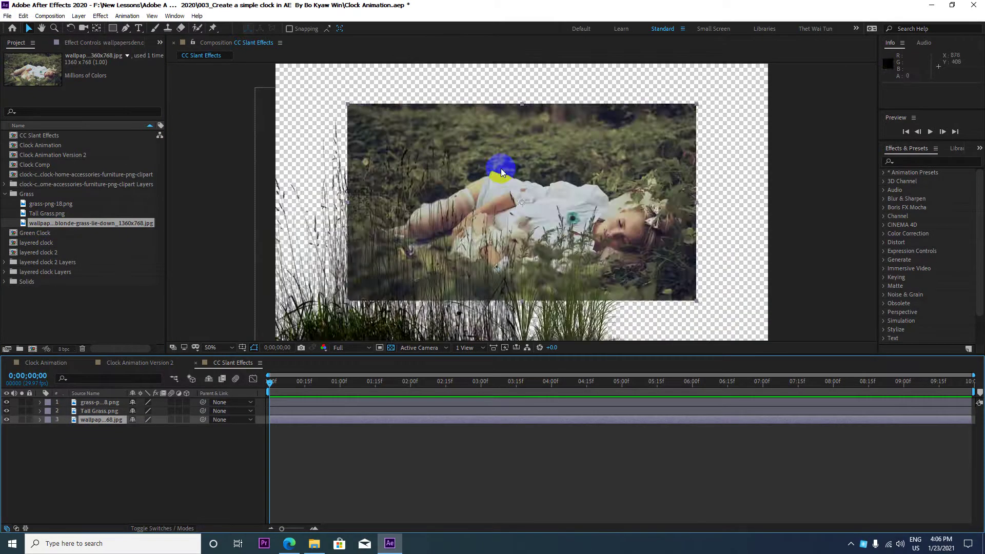
click(537, 186)
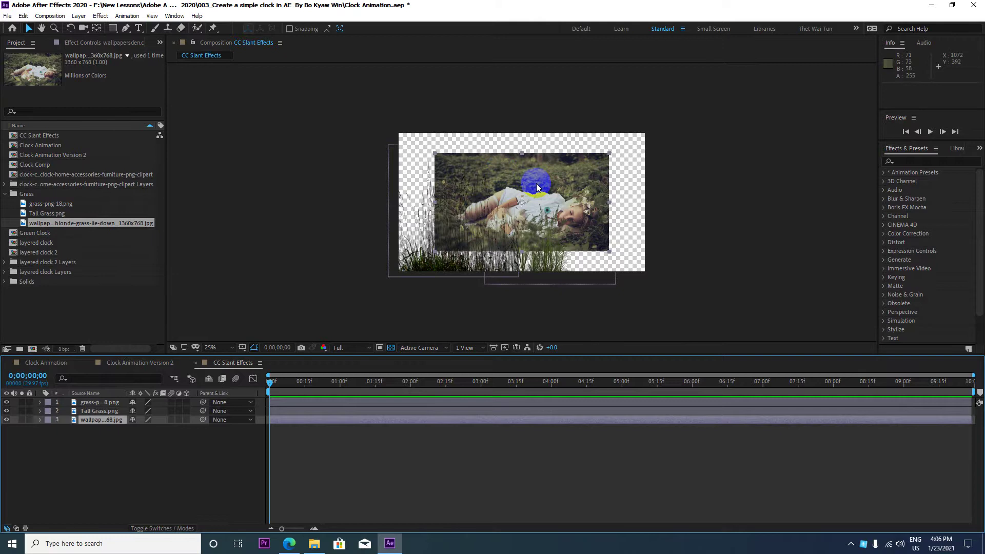
key(s)
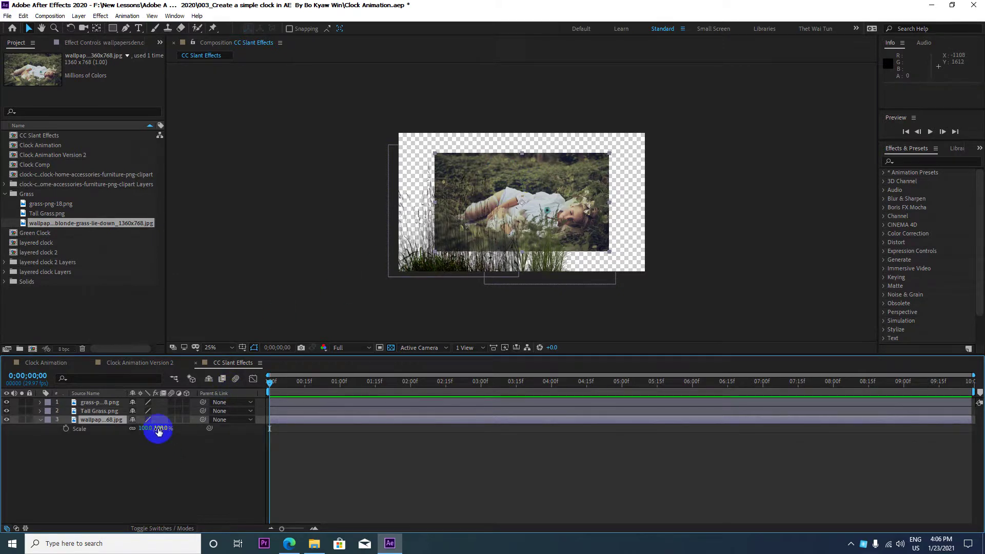
Scale the wallpaper layer to 157%, then shift it left at time 0;00;00;08
drag(159, 432, 185, 428)
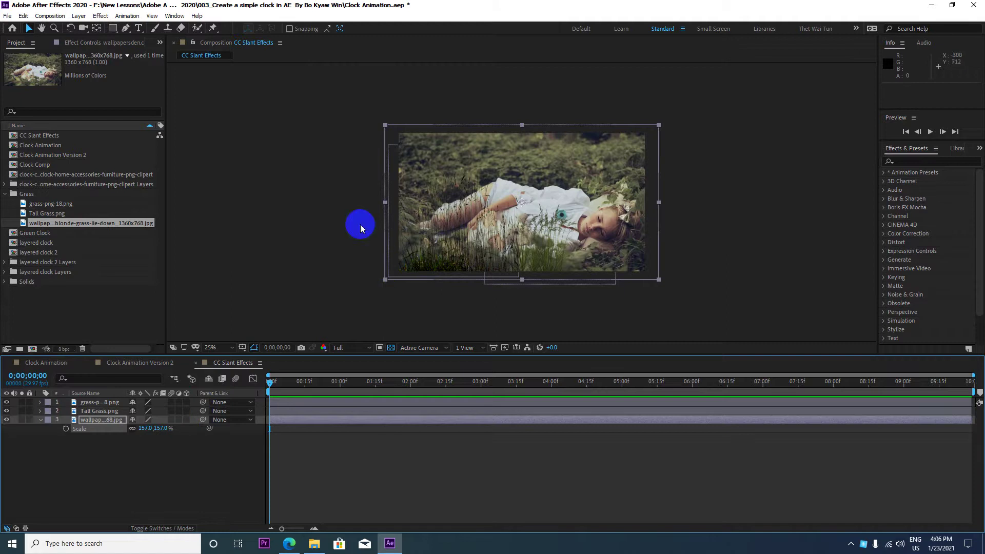
click(552, 232)
key(h)
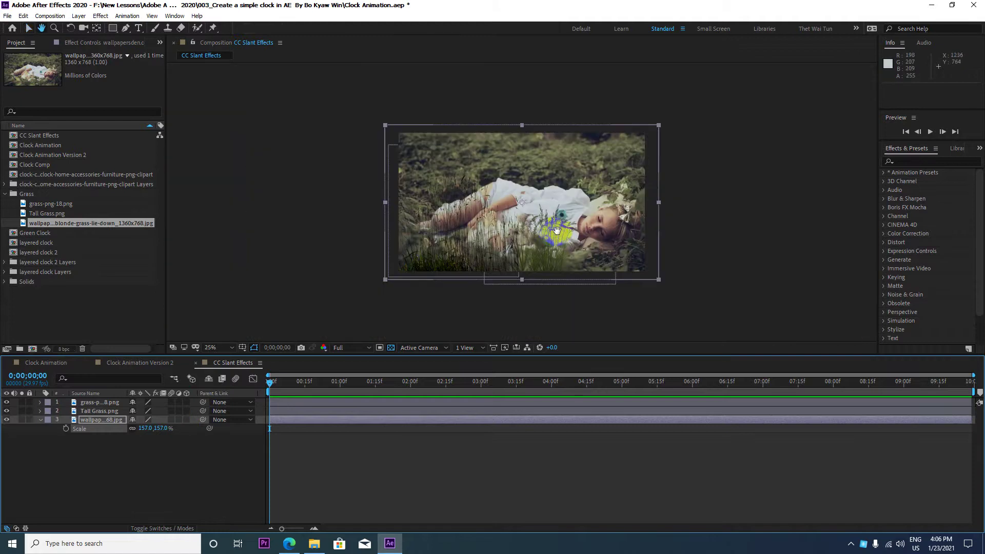
drag(557, 231, 462, 215)
key(v)
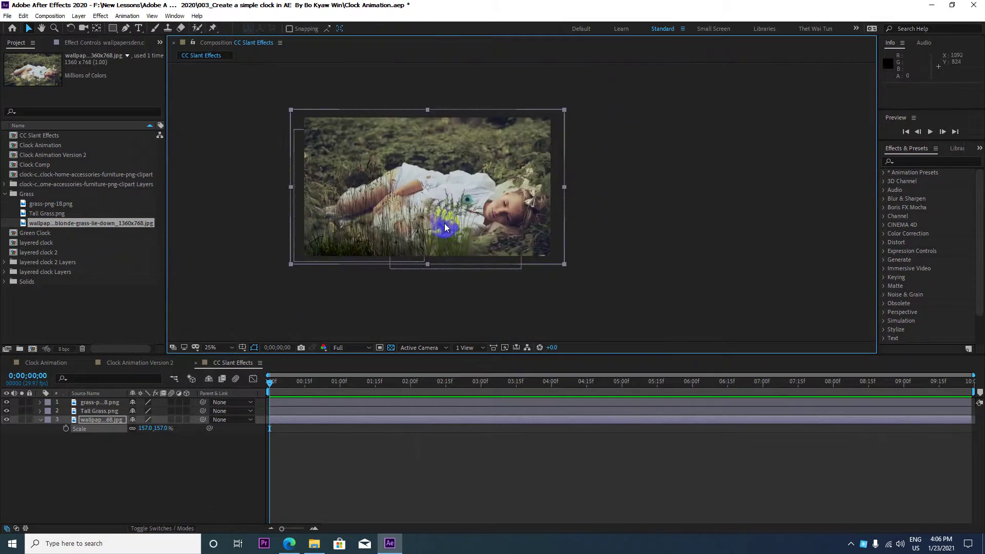
mouse_move(272, 383)
mouse_down()
mouse_move(433, 384)
mouse_move(219, 335)
mouse_up()
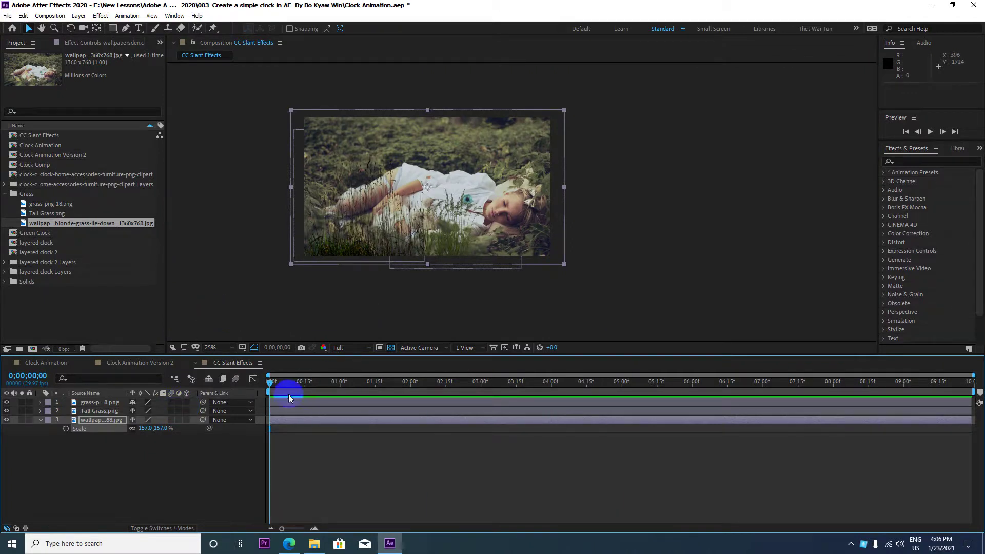
drag(273, 384, 289, 383)
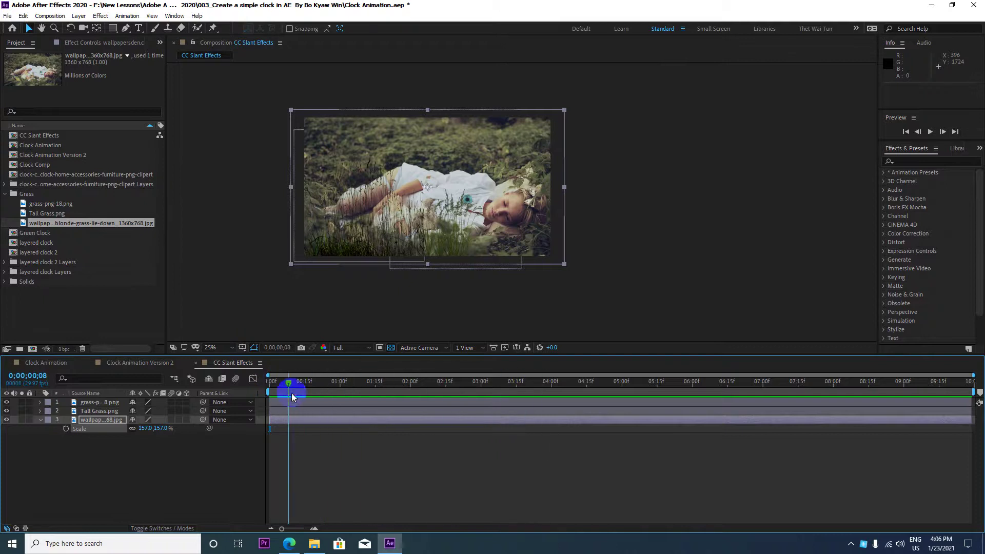
drag(403, 242, 345, 246)
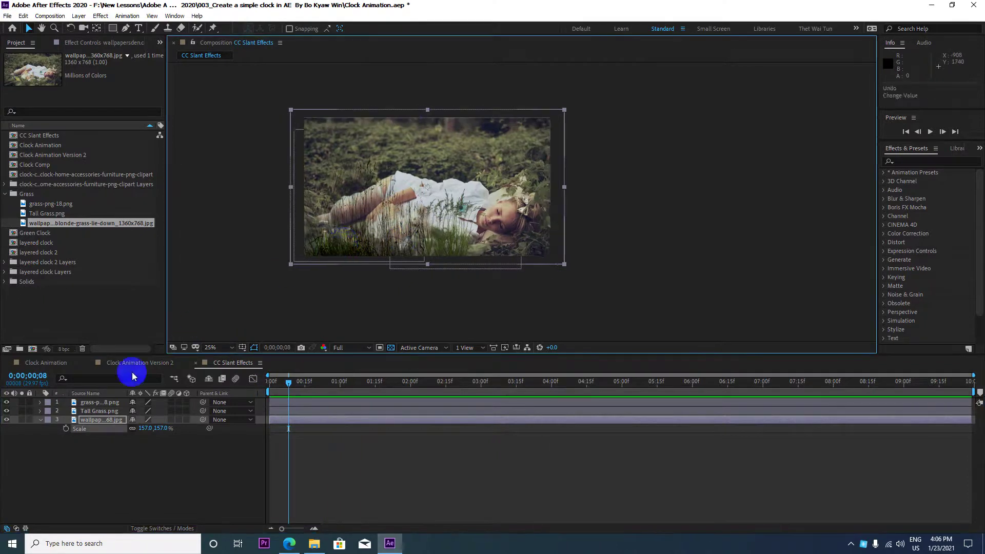
Undo the wallpaper move, then shrink Tall Grass into the lower-left foreground and shift grass-png-18 left
key(ctrl+z)
click(99, 411)
mouse_move(337, 239)
mouse_down()
mouse_move(331, 261)
mouse_move(330, 232)
mouse_up()
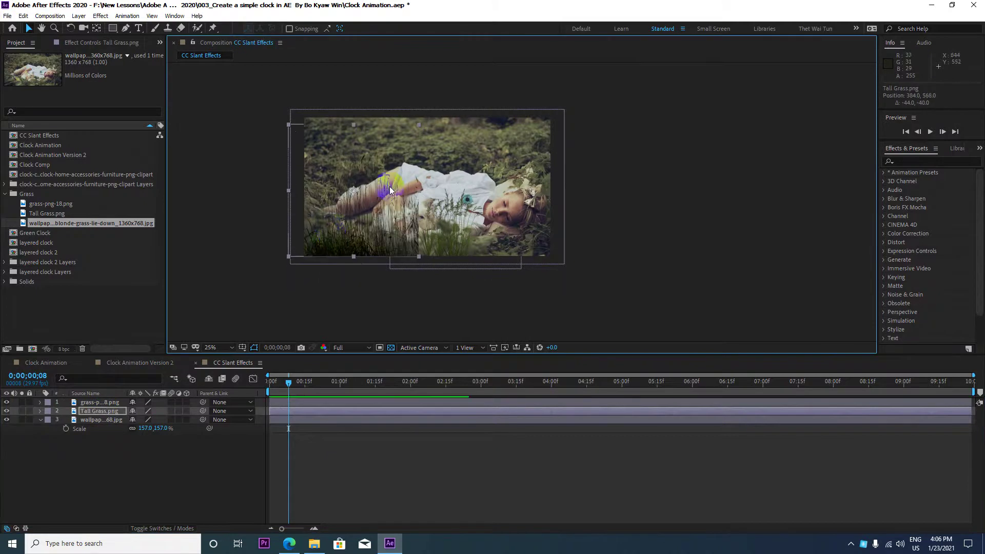
drag(418, 125, 402, 149)
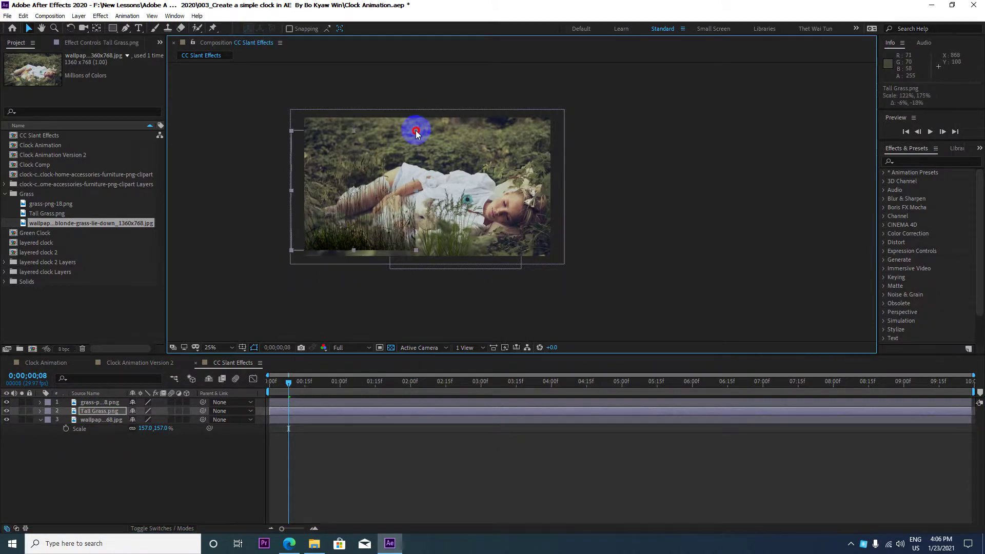
drag(348, 213, 335, 244)
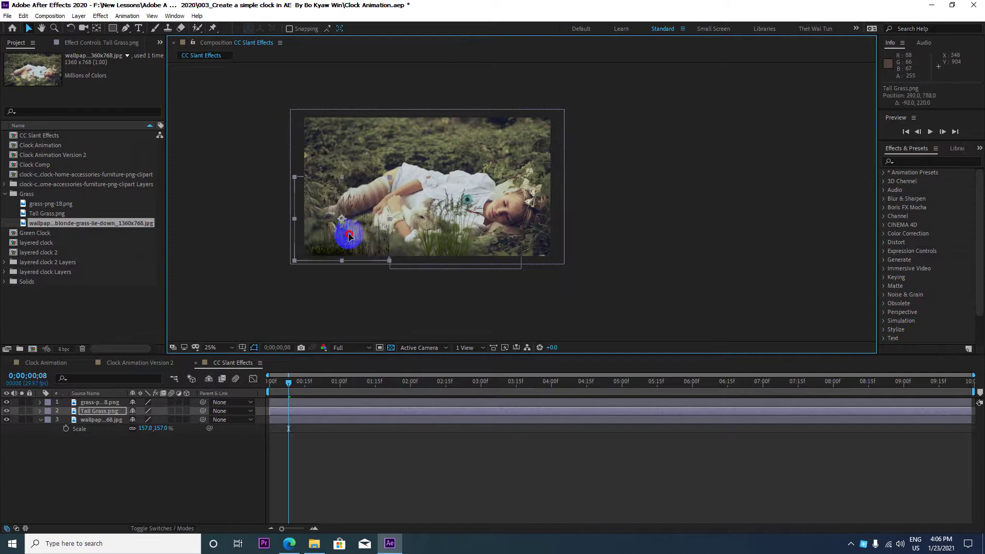
mouse_move(415, 237)
mouse_down()
mouse_move(393, 233)
mouse_move(395, 257)
mouse_up()
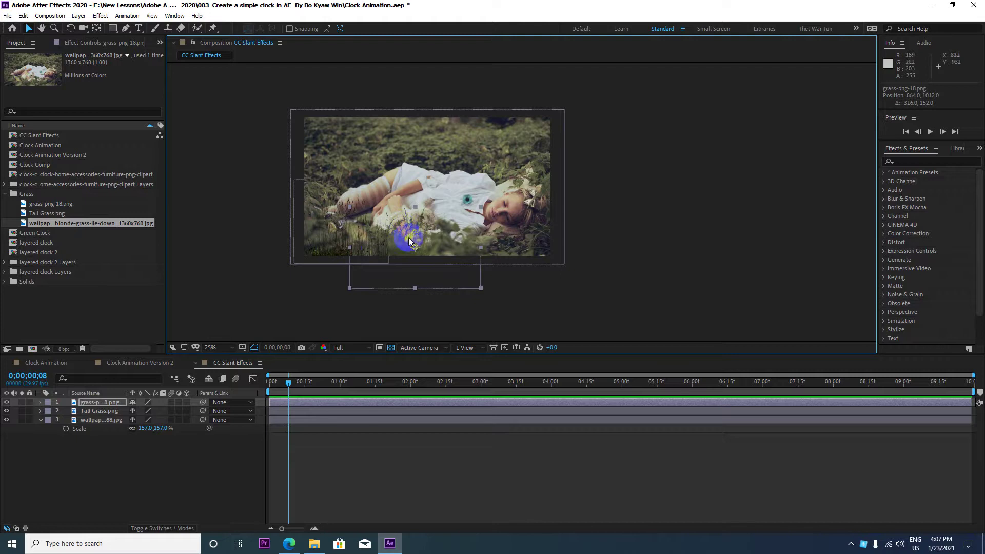
click(347, 235)
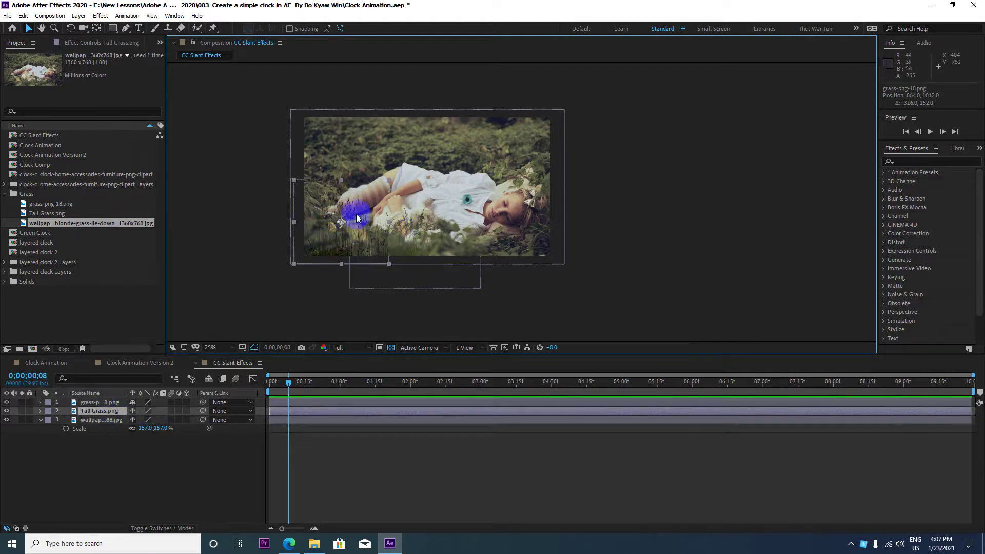
Play a preview of the composition and stop it
scroll(341, 251, up, 1)
scroll(247, 282, up, 1)
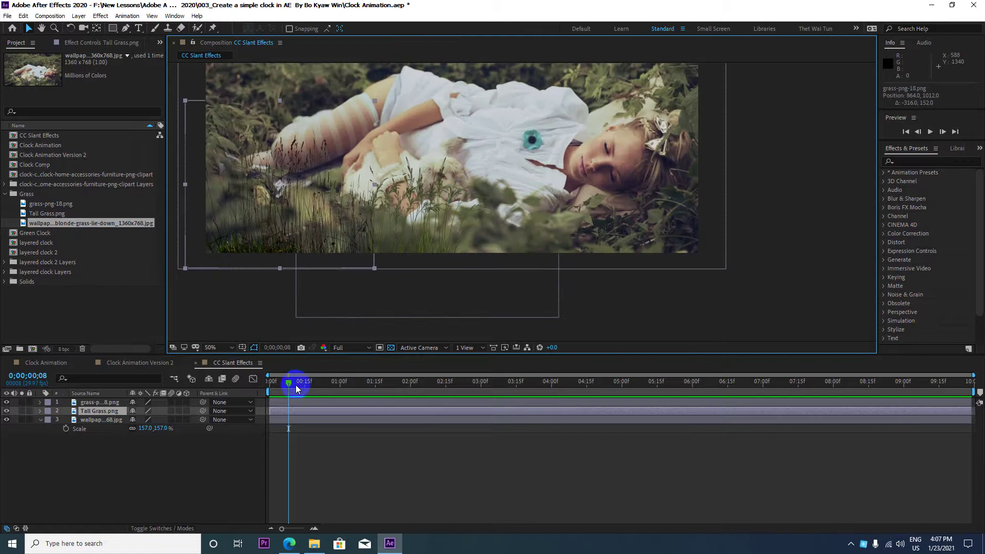
key(space)
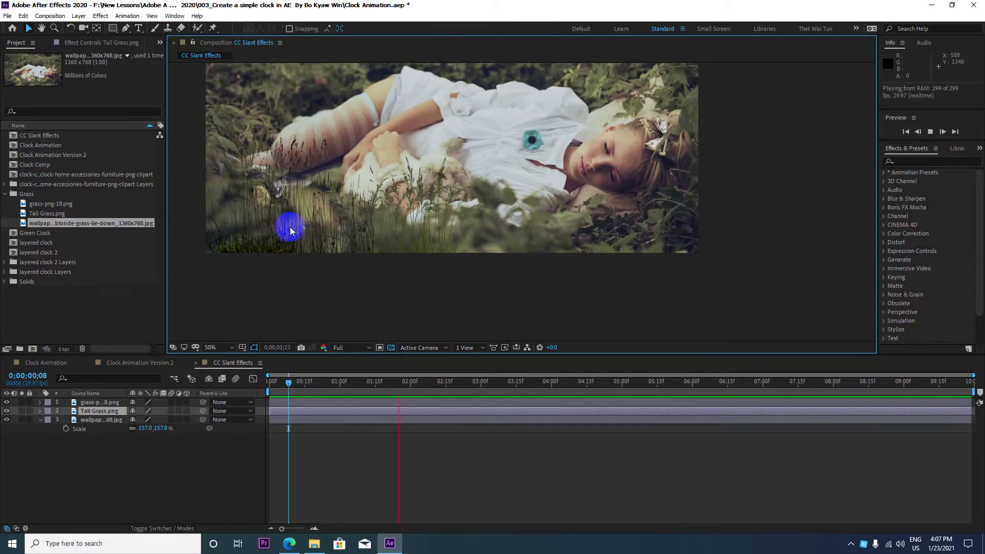
key(space)
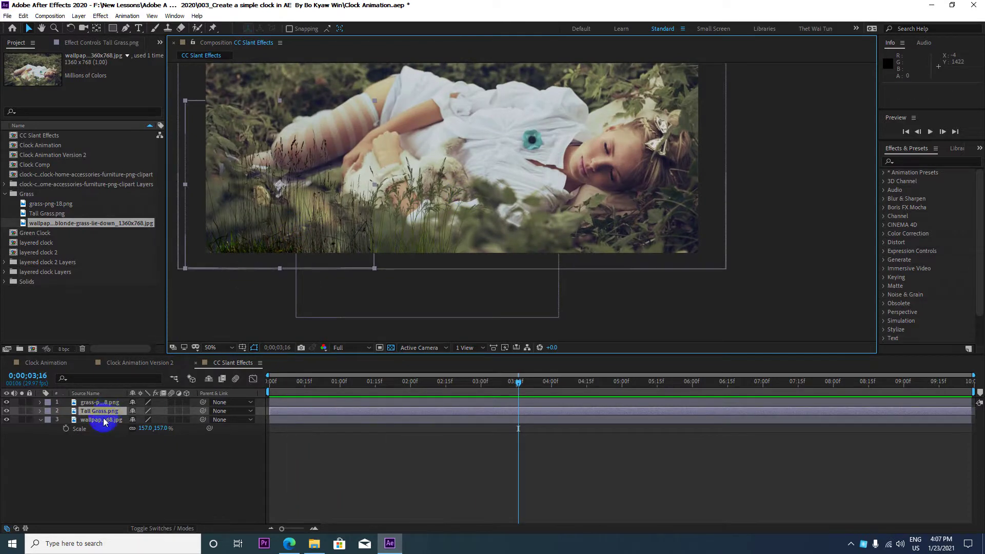
click(6, 411)
click(7, 411)
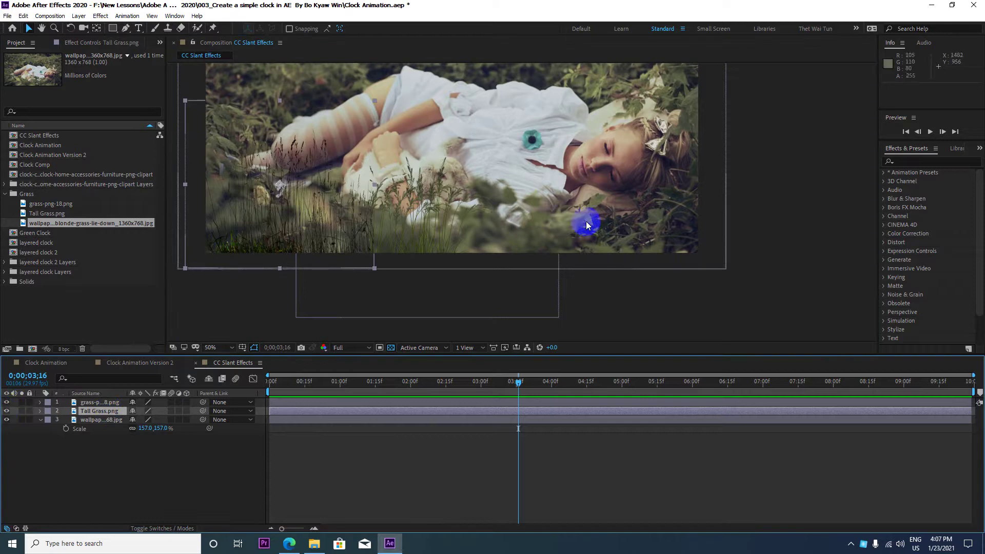
click(912, 161)
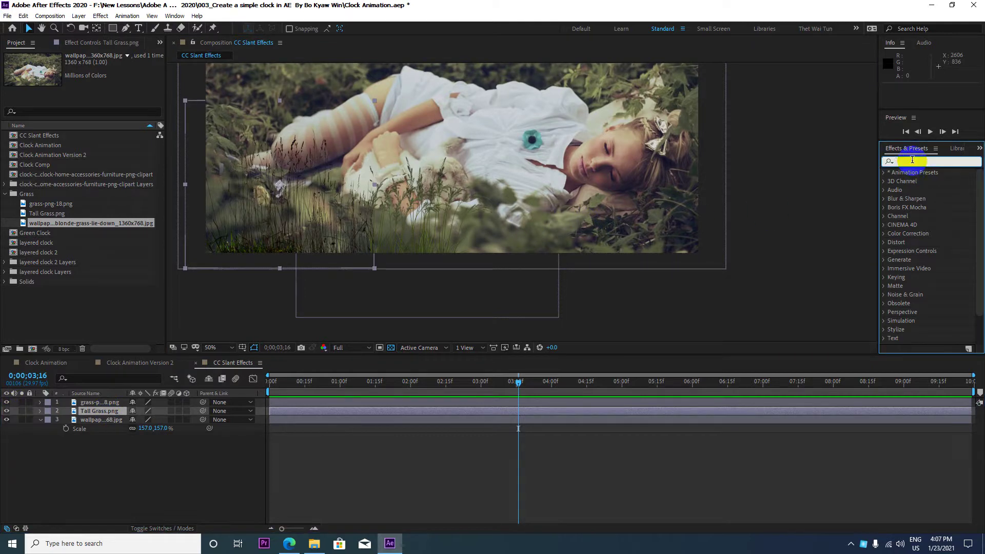
Search 'CC Sl' and apply Effect > Distort > CC Slant to Tall Grass.png
text(CC Sl)
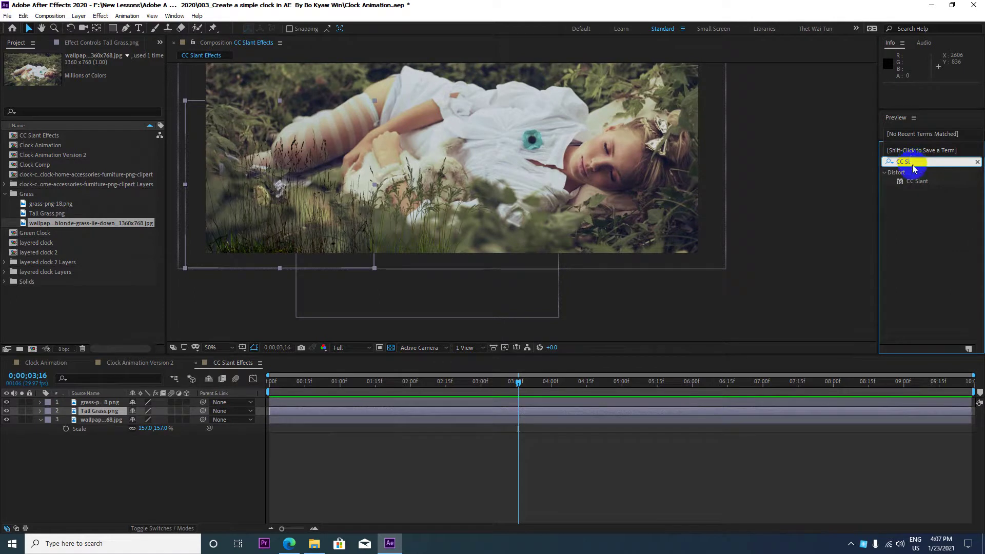
drag(913, 182, 99, 410)
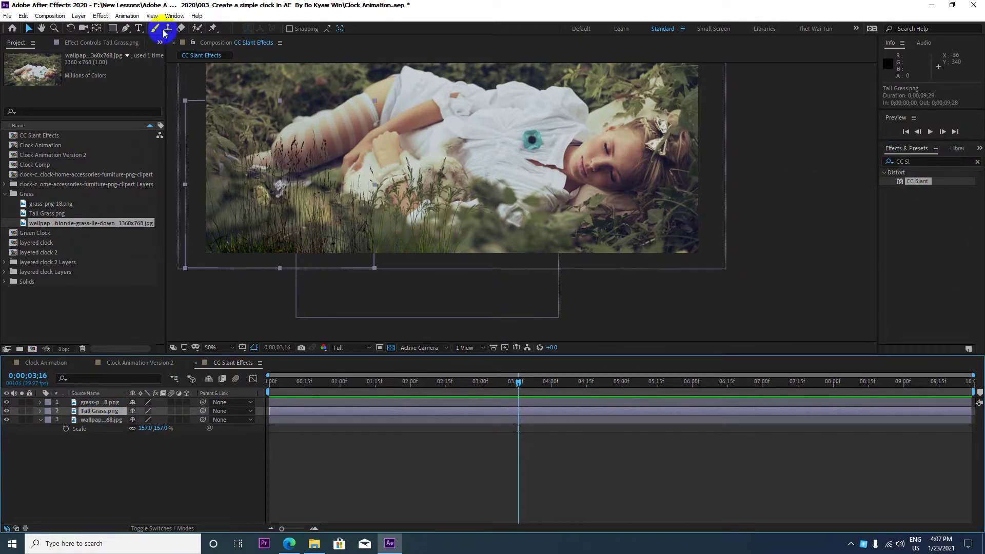
click(103, 17)
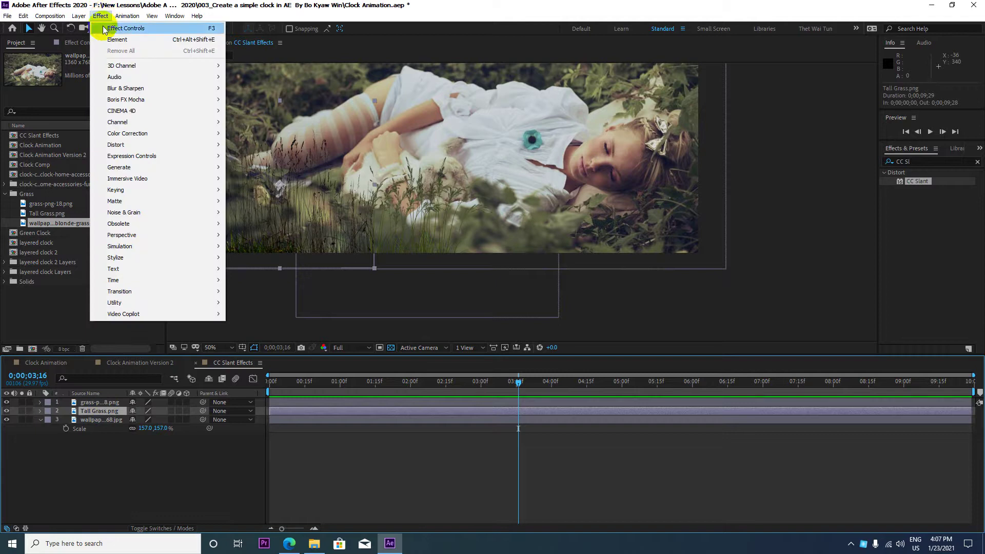
mouse_move(221, 145)
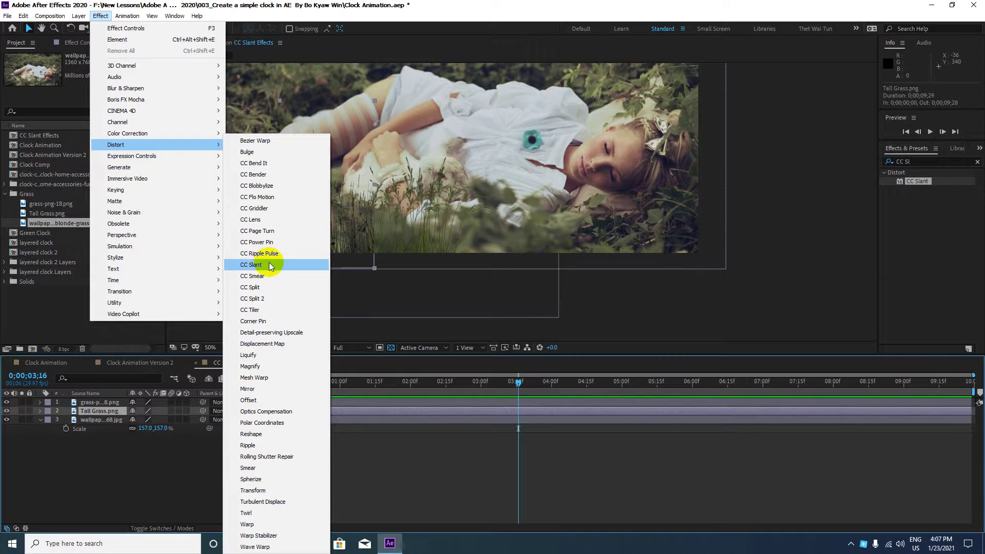
click(269, 265)
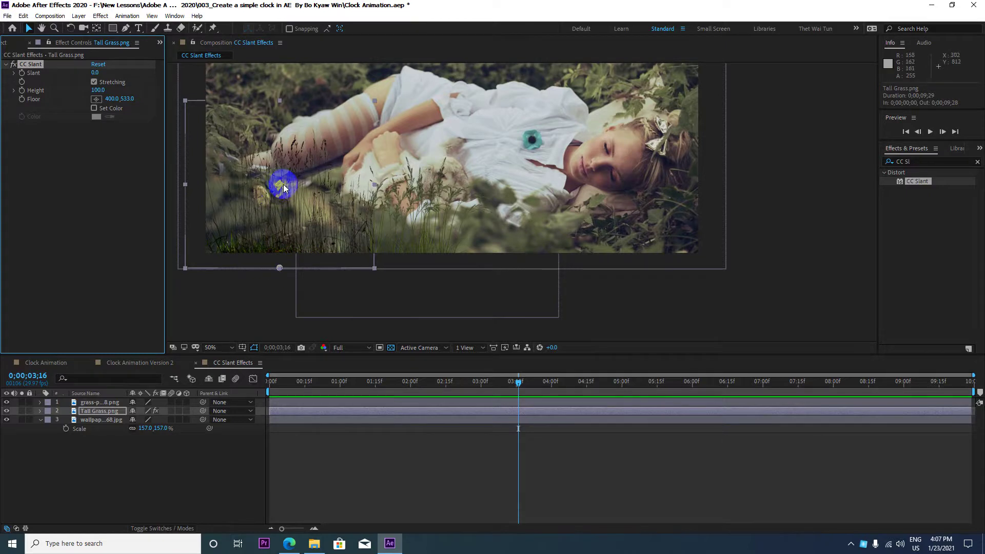
Pick the CC Slant floor point at 402.2, 527.7 and trial some Slant amounts
click(96, 99)
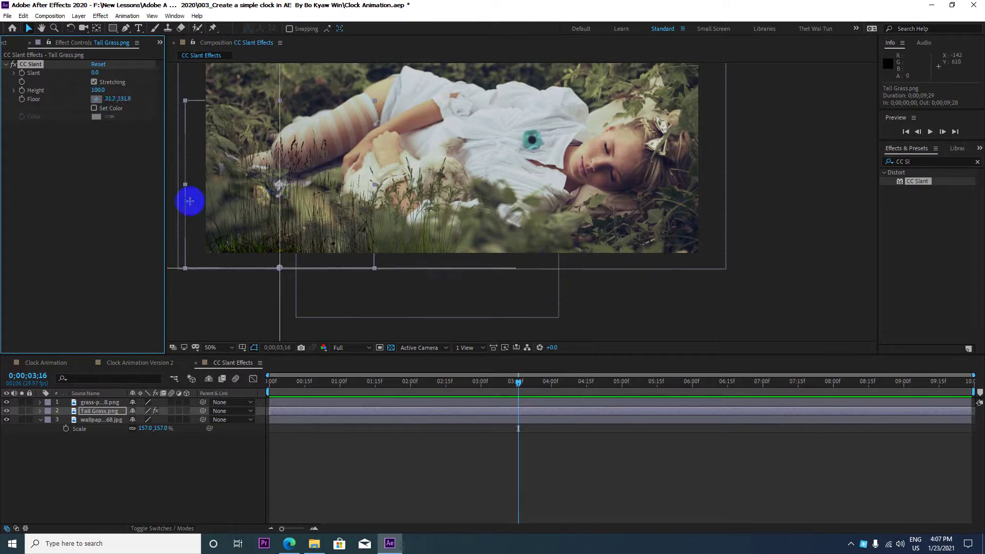
click(280, 267)
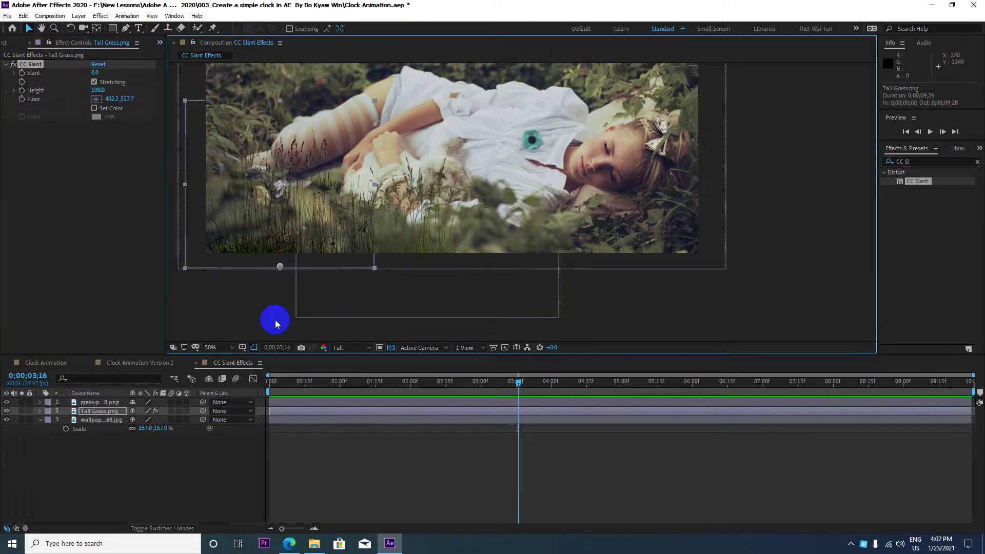
click(99, 411)
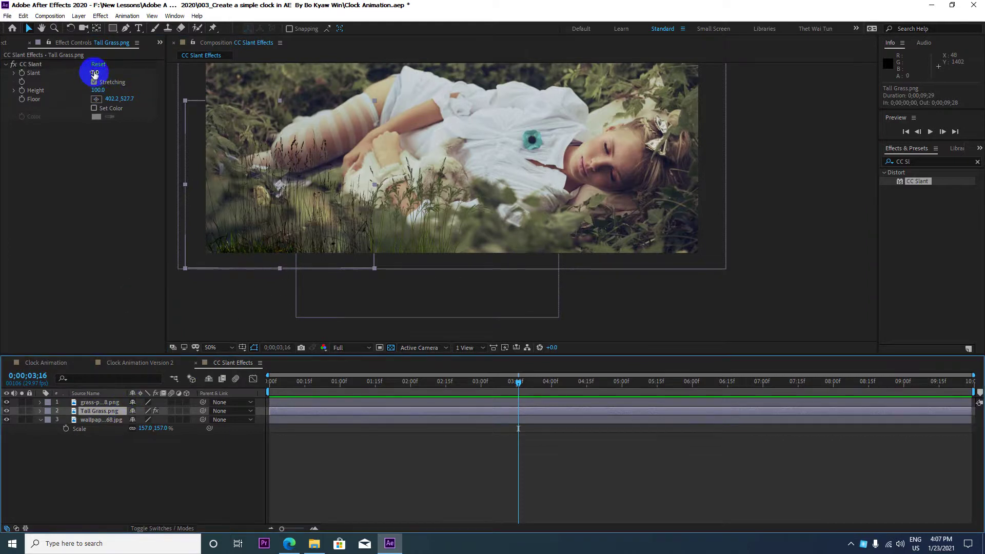
mouse_move(95, 72)
mouse_down()
mouse_move(56, 76)
mouse_move(117, 89)
mouse_up()
mouse_move(118, 89)
mouse_down()
mouse_move(118, 103)
mouse_move(132, 103)
mouse_up()
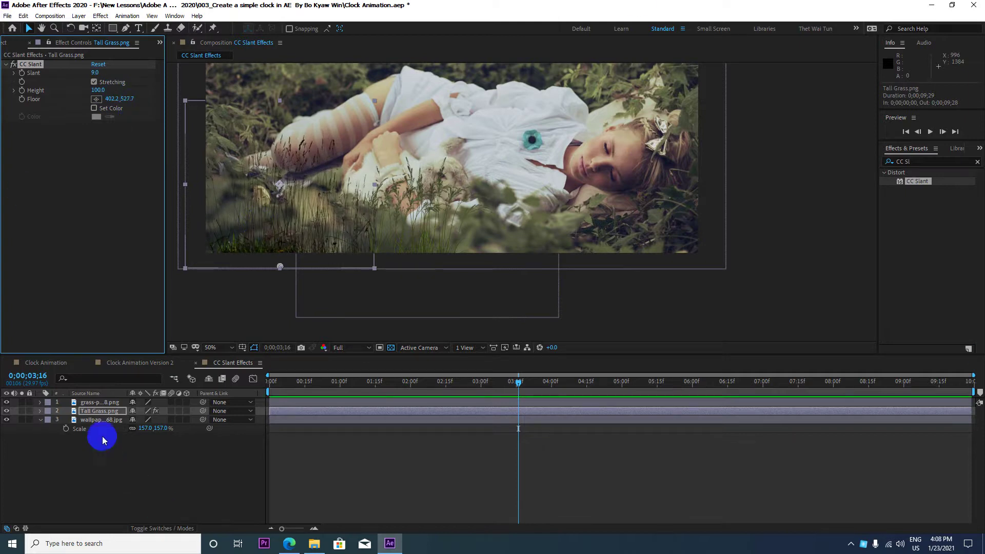
At 0;00;00;00, set Slant to 0.0 and add a Slant keyframe
click(100, 411)
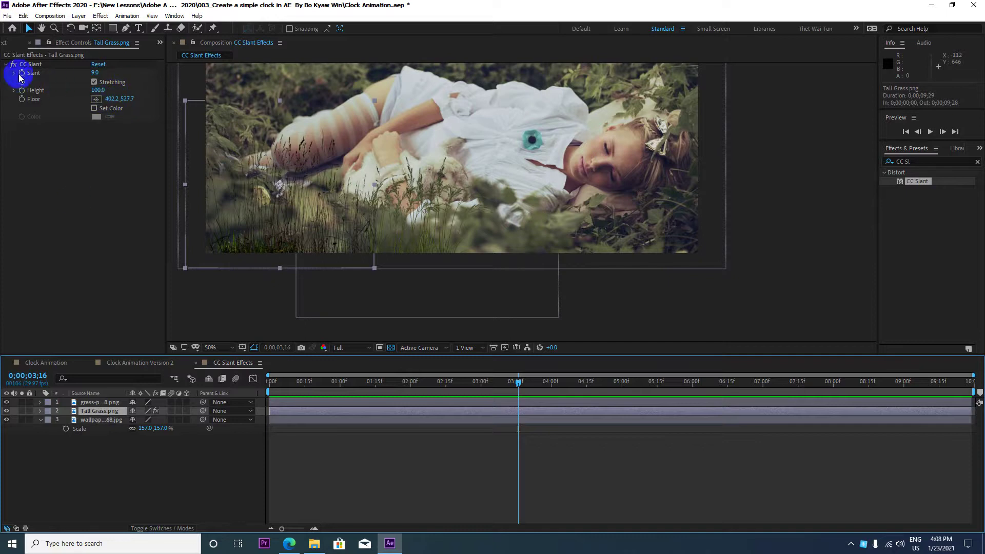
drag(518, 382, 189, 380)
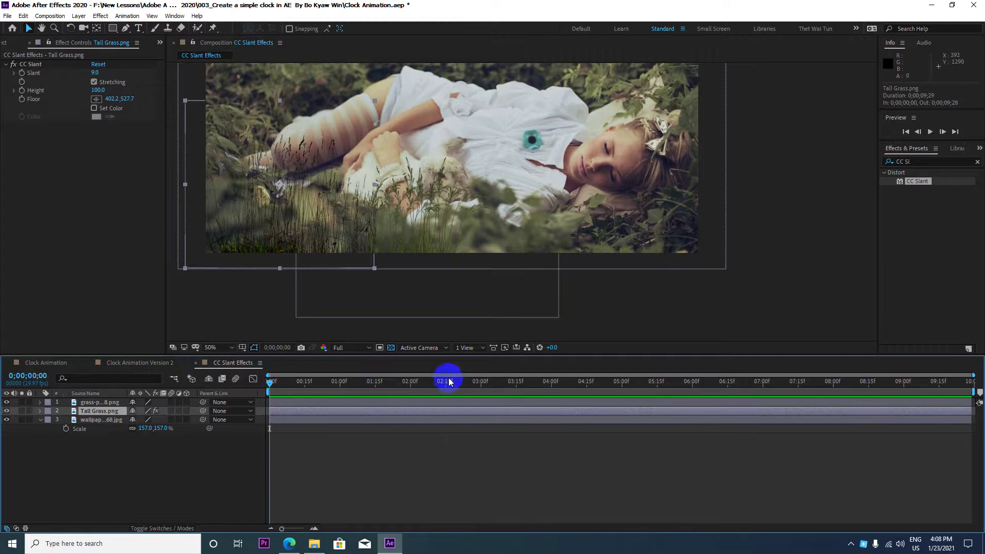
click(462, 382)
drag(467, 384, 481, 384)
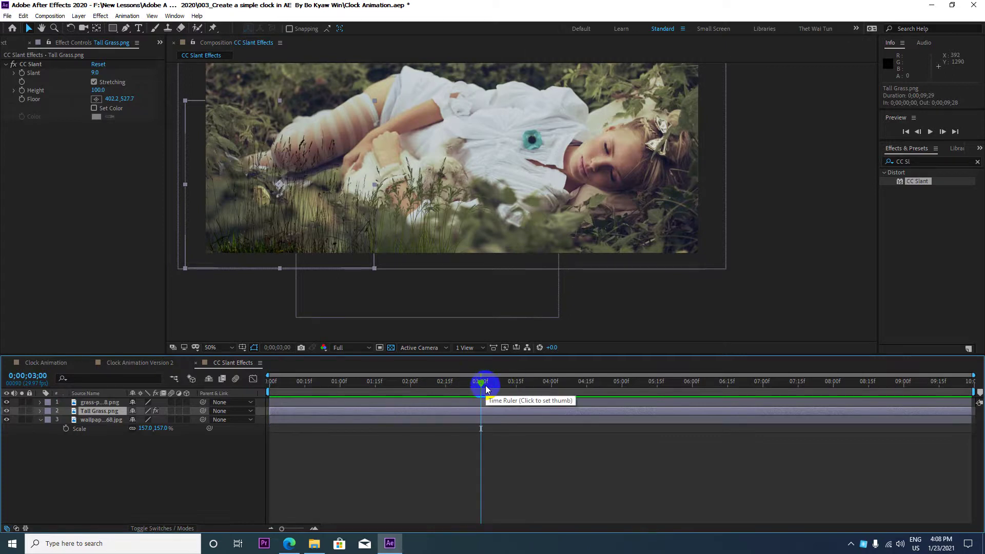
key(Home)
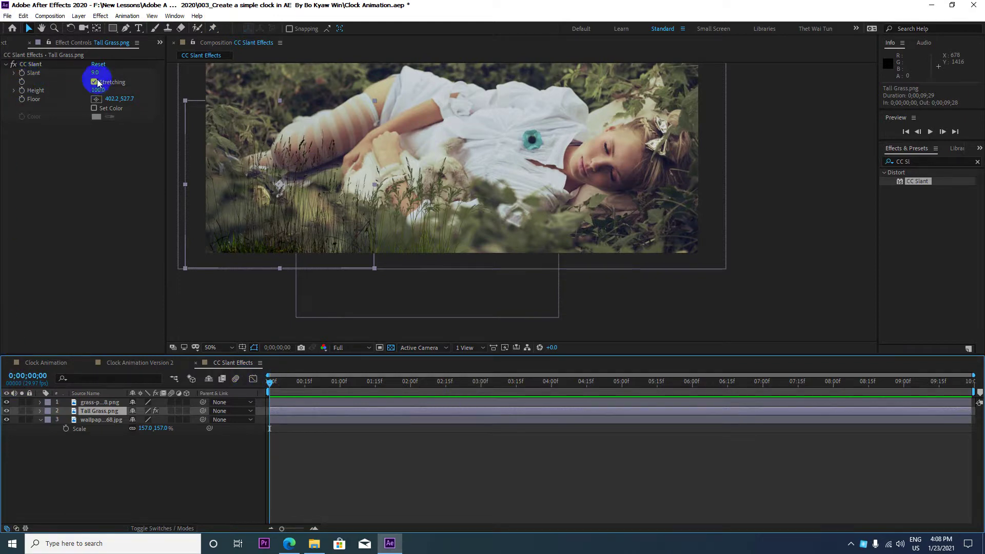
drag(95, 72, 105, 83)
text(0)
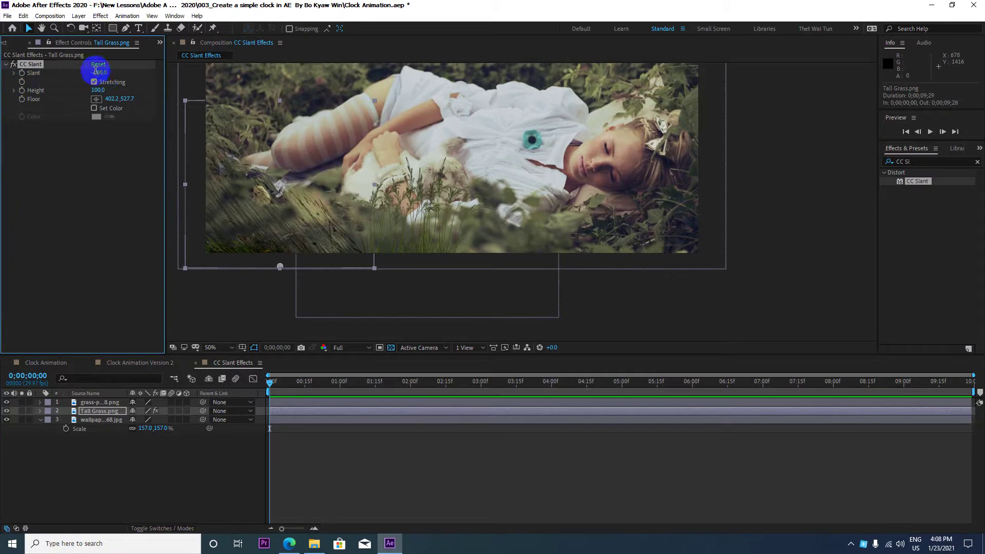
click(111, 108)
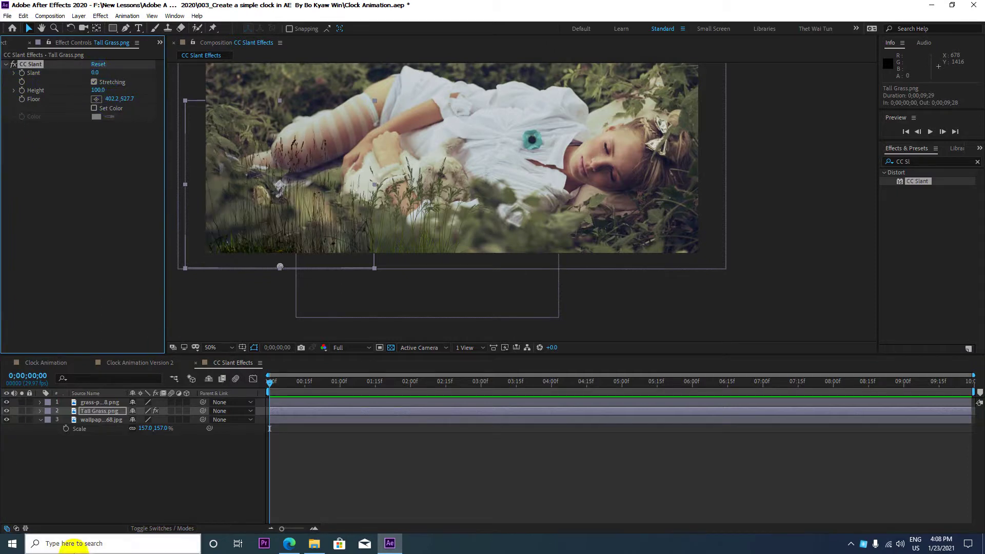
click(22, 73)
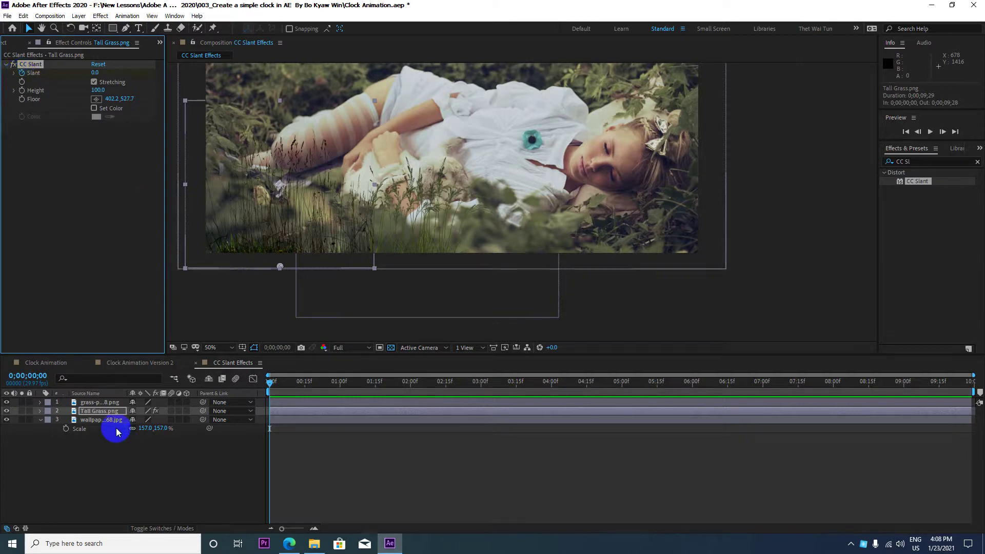
click(105, 415)
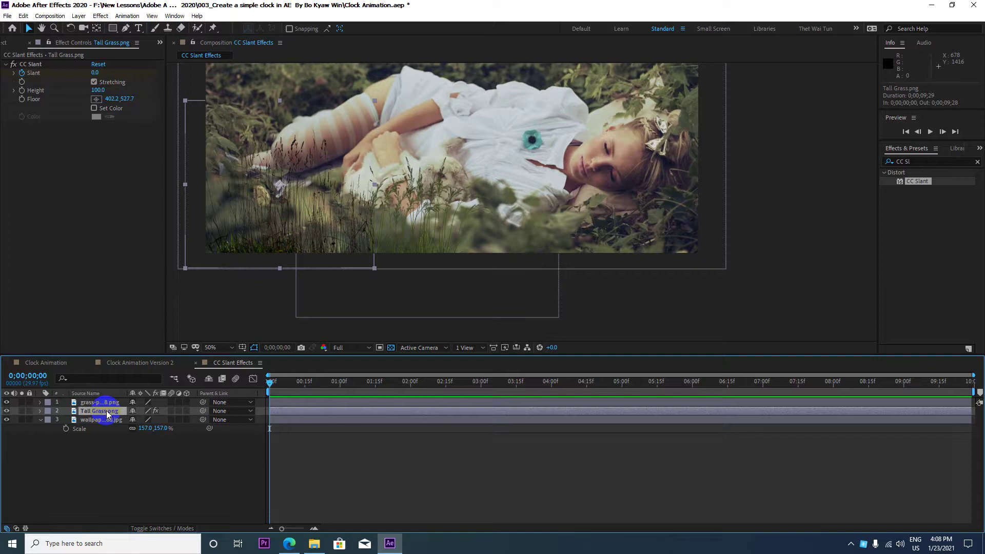
Show the Slant keyframe with U and move the playhead to 0;00;05;00
key(u)
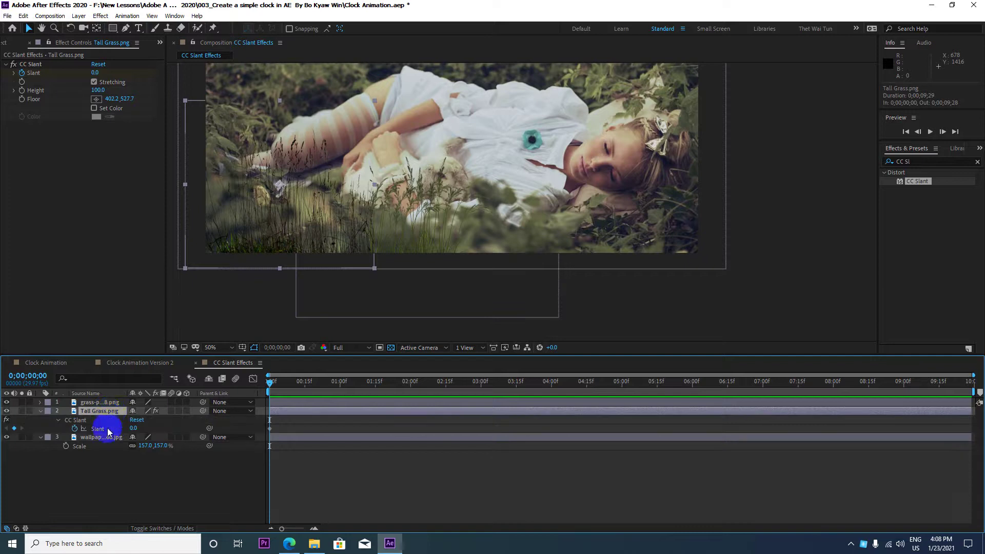
click(271, 429)
drag(270, 382, 413, 383)
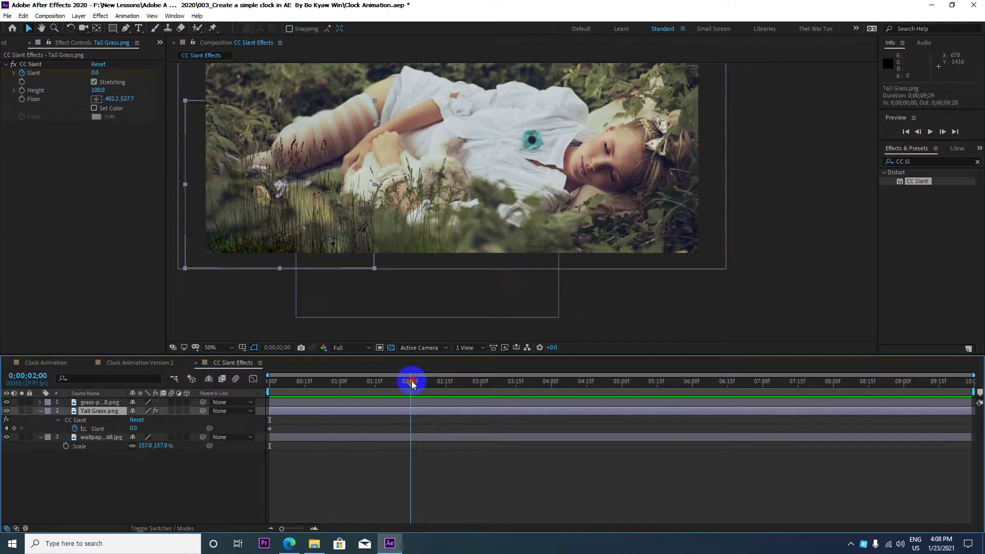
drag(414, 383, 623, 376)
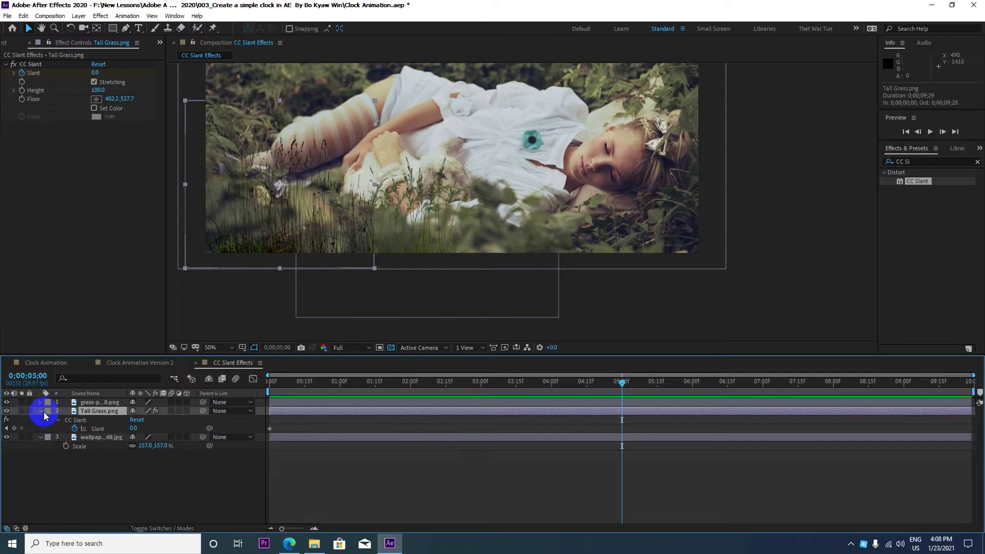
click(41, 412)
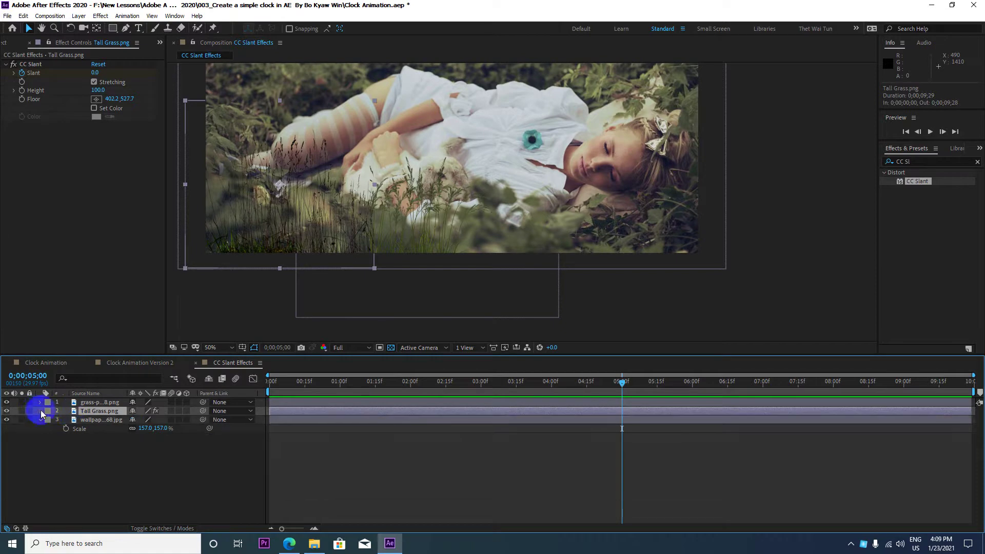
Reset CC Slant on Tall Grass to defaults and remove the Slant keyframe
click(41, 412)
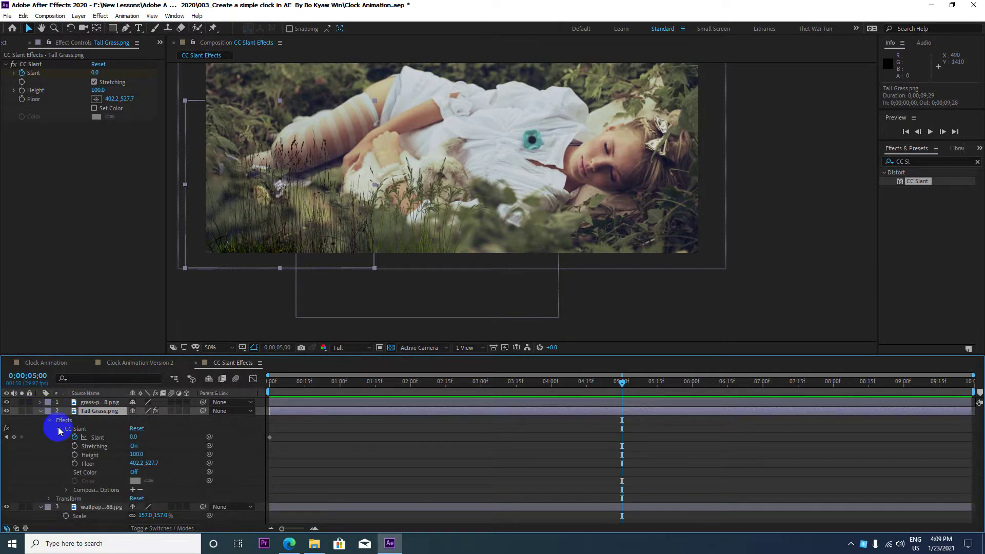
click(58, 429)
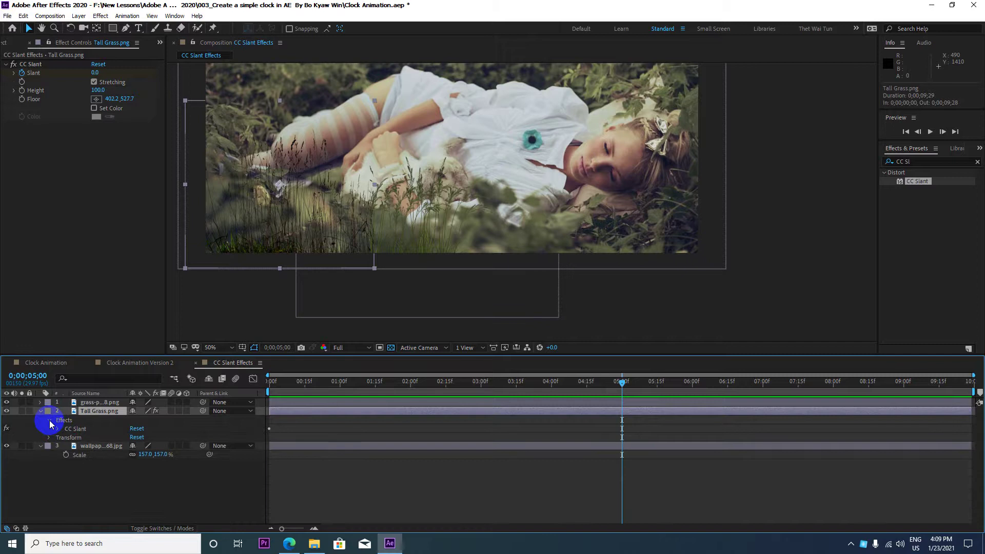
click(50, 421)
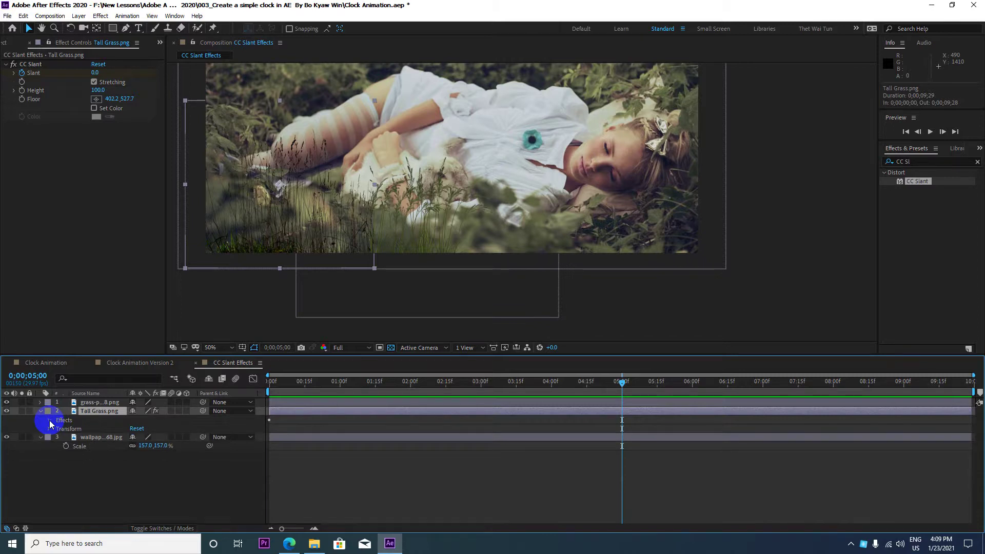
click(50, 420)
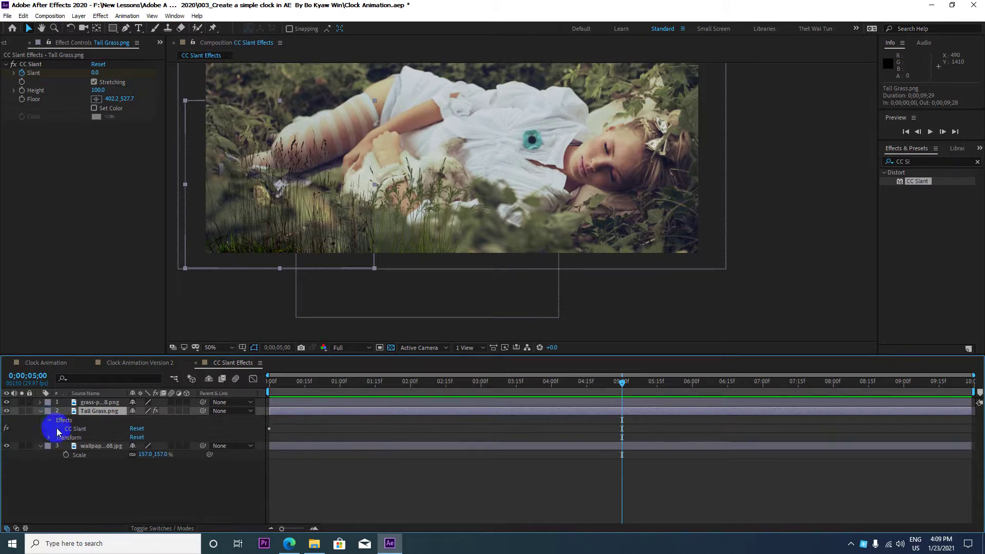
click(58, 430)
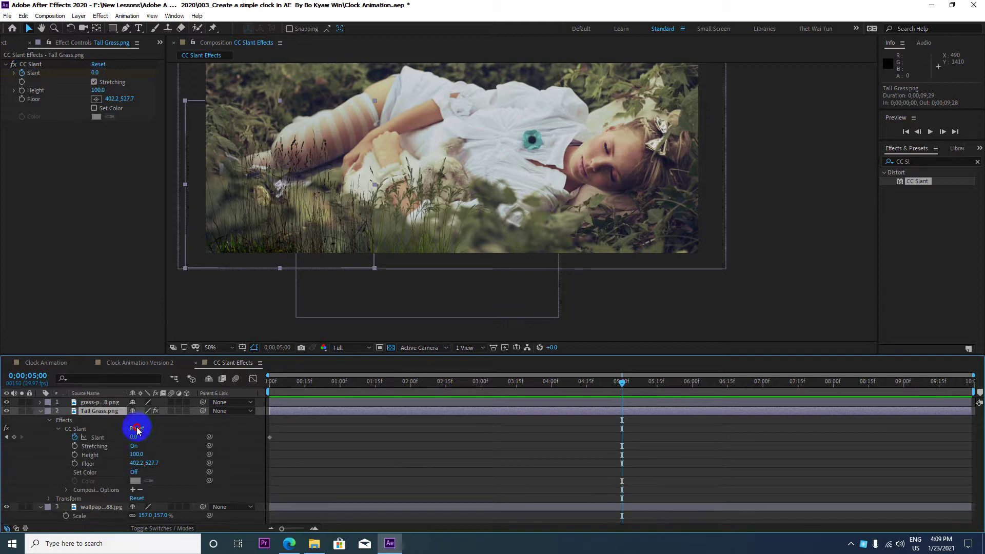
click(137, 428)
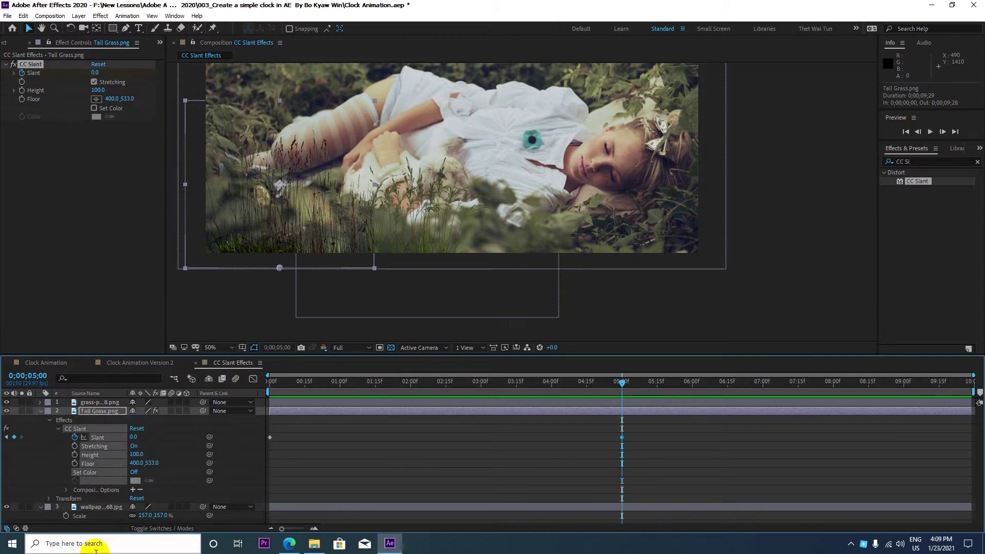
click(94, 62)
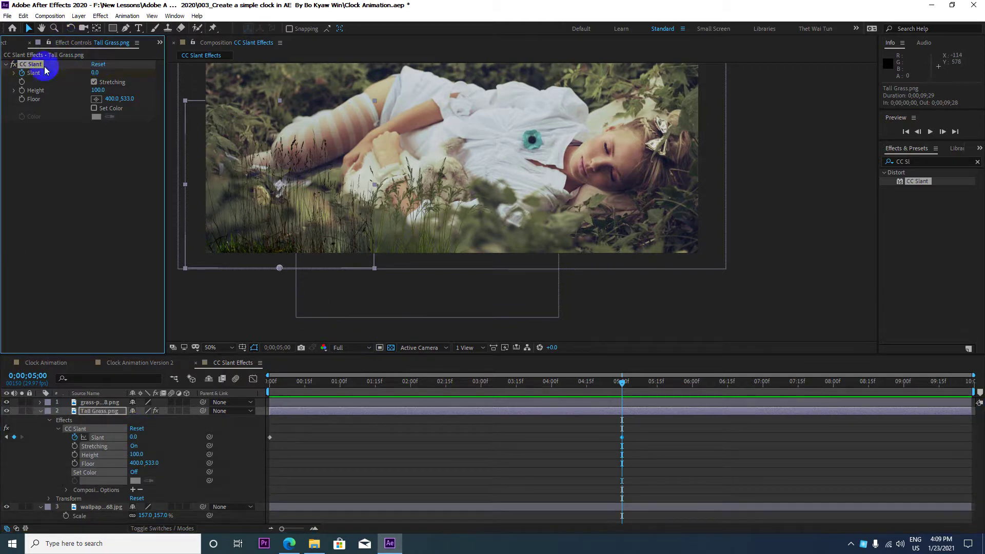
click(23, 76)
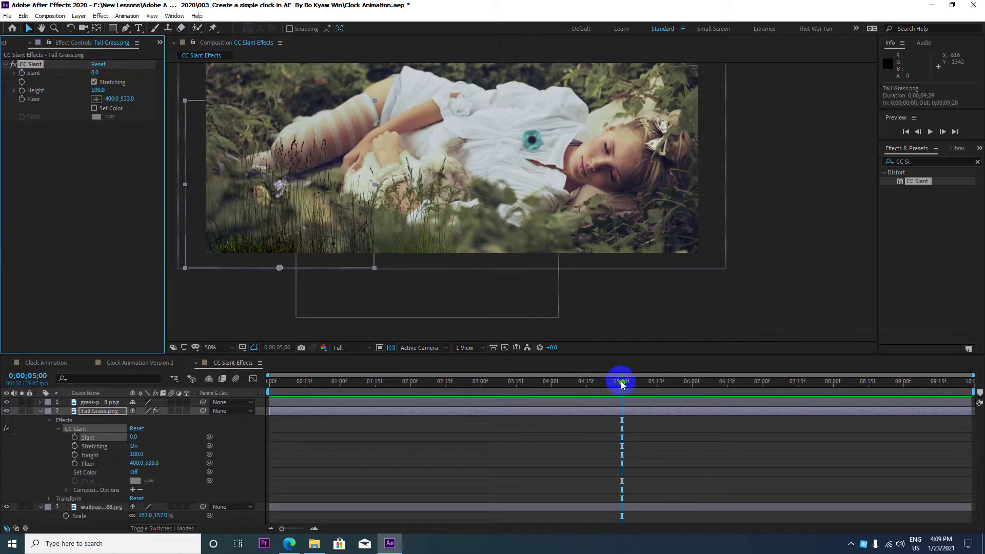
Move the playhead back toward the start and enter Slant 0 so the grass stands upright
mouse_move(622, 382)
mouse_down()
mouse_move(424, 396)
mouse_move(253, 392)
mouse_up()
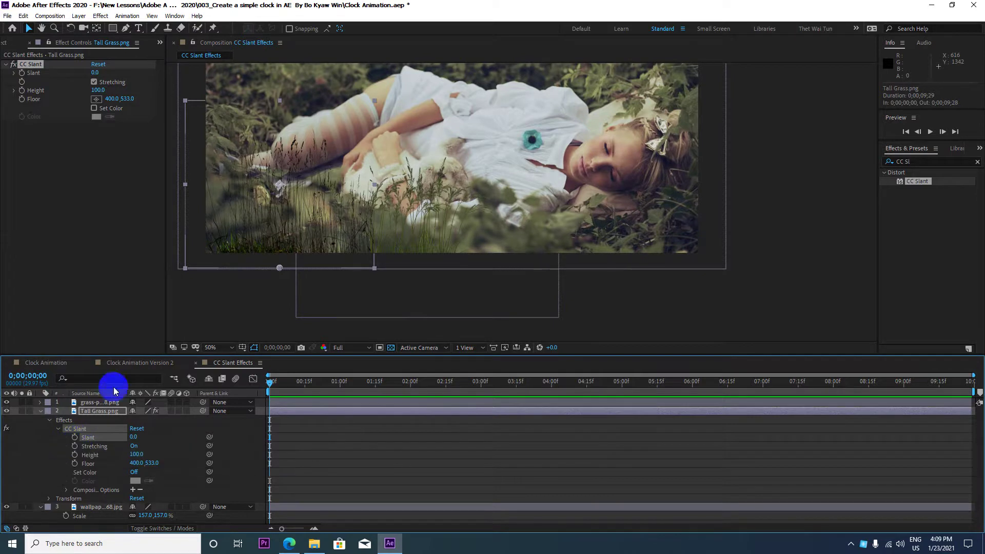
drag(94, 72, 99, 75)
click(98, 73)
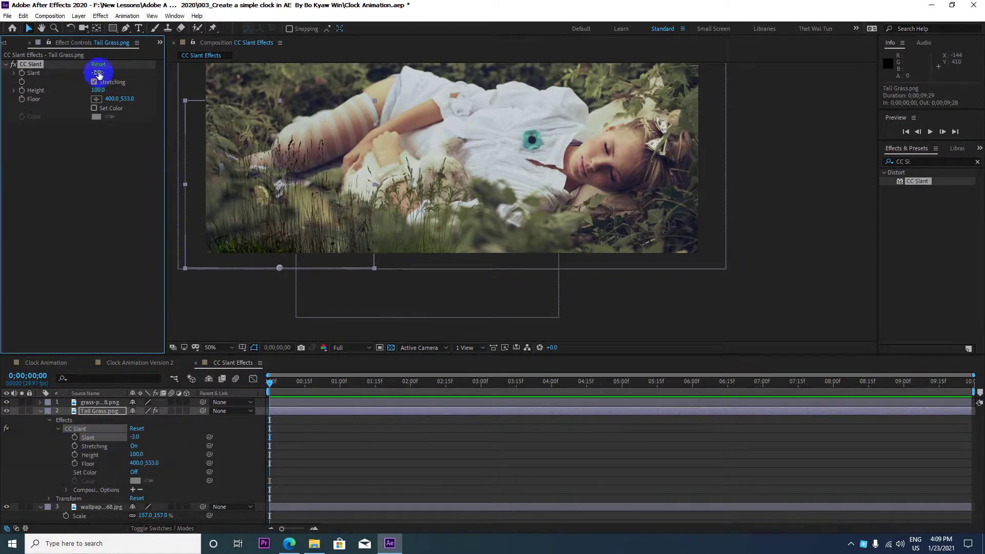
key(Return)
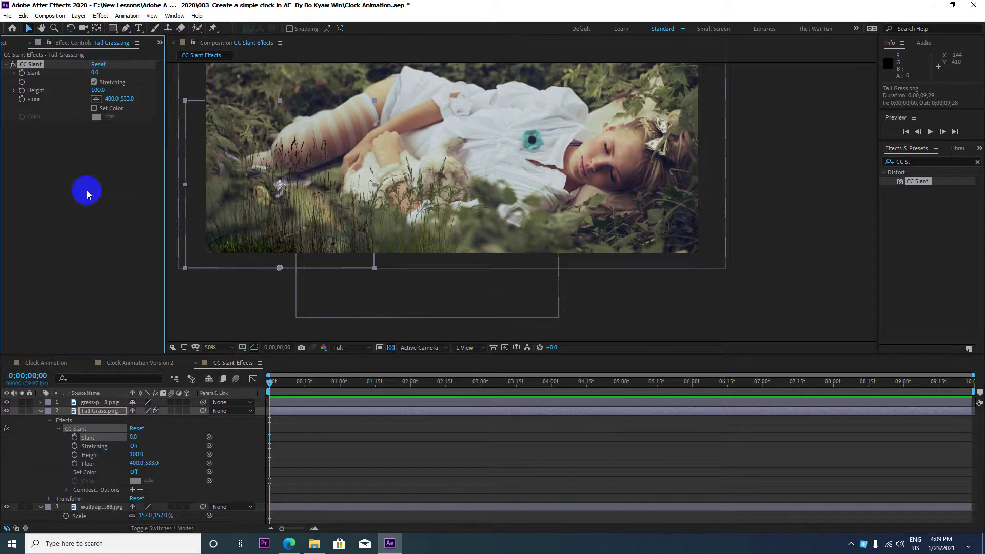
Add the expression wiggle(.5,15) to Tall Grass's Slant property
alt+click(76, 439)
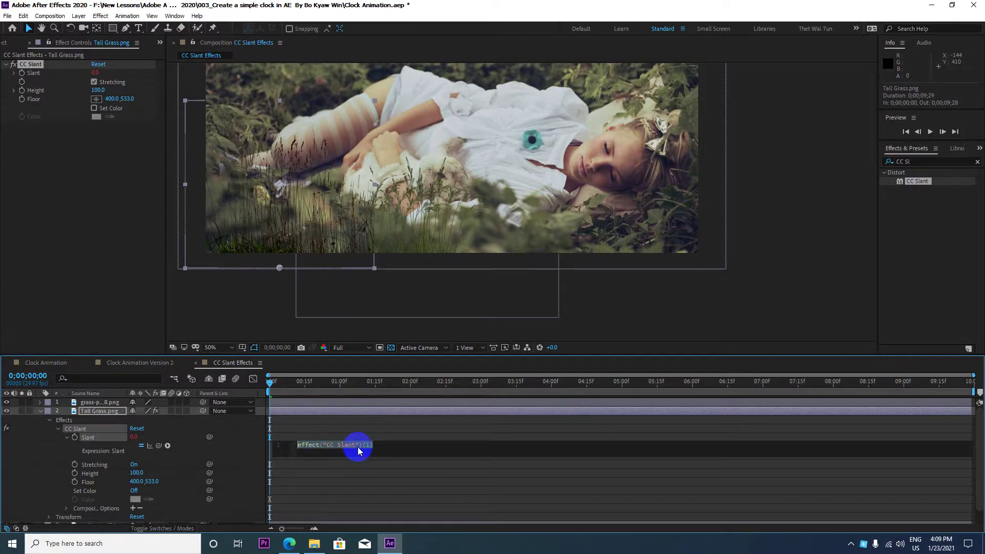
text(wiggl)
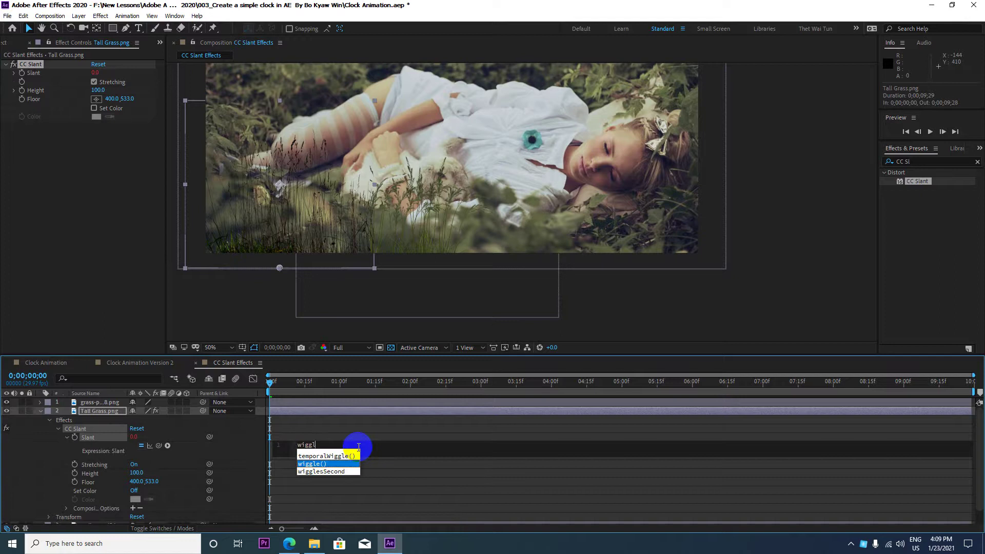
text(e)
key(Return)
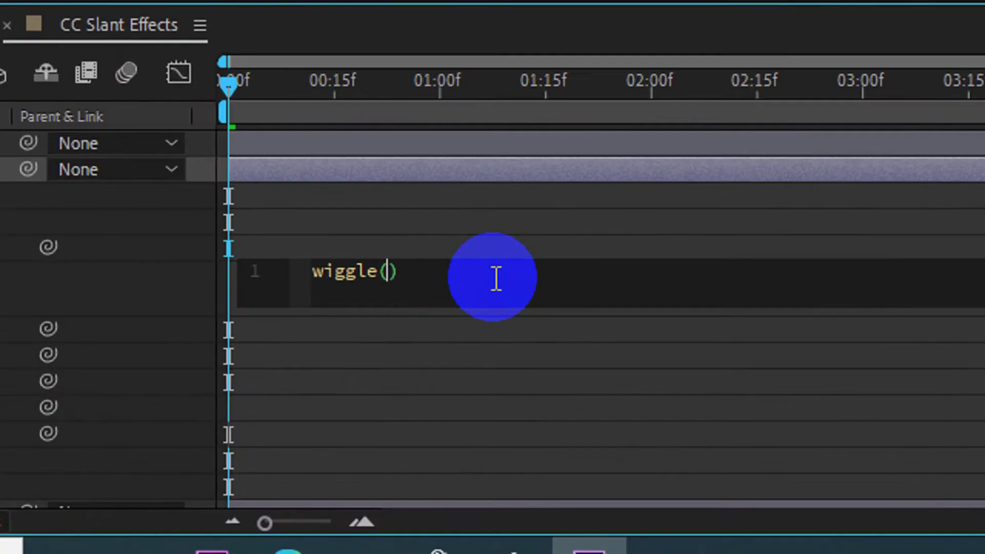
text(.)
text(5)
text(,)
text(15)
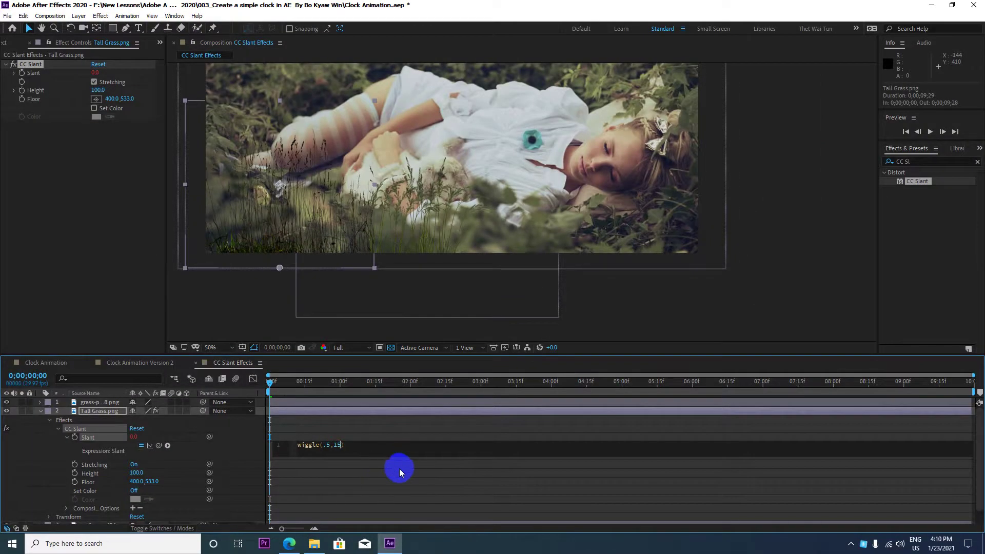
click(398, 468)
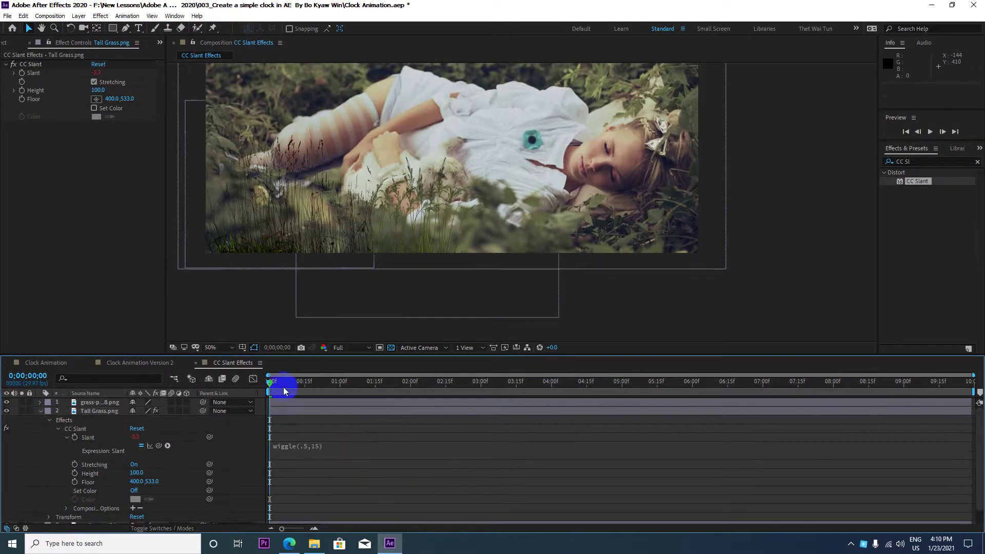
Preview the sway, then change the wiggle amount from 15 to 20 in the Slant expression
key(space)
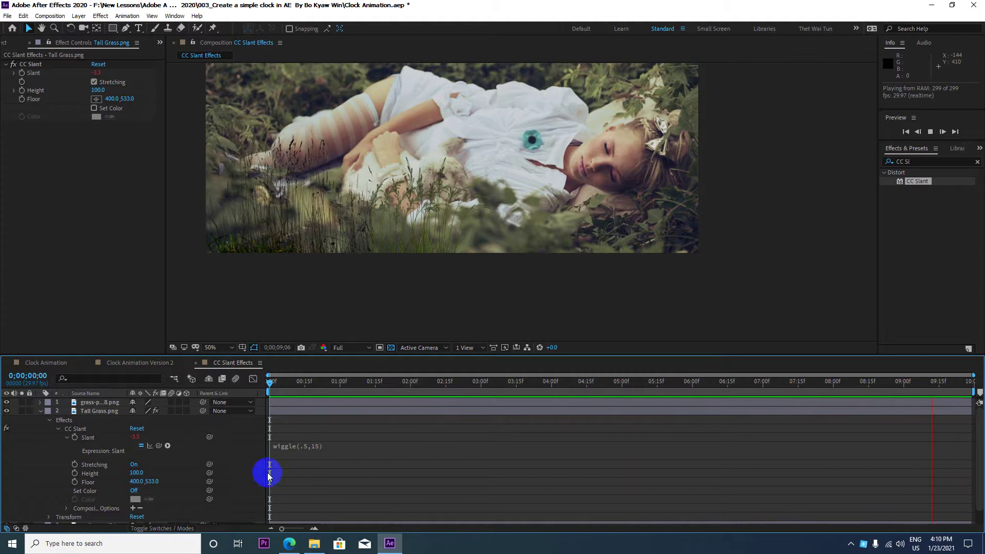
click(308, 448)
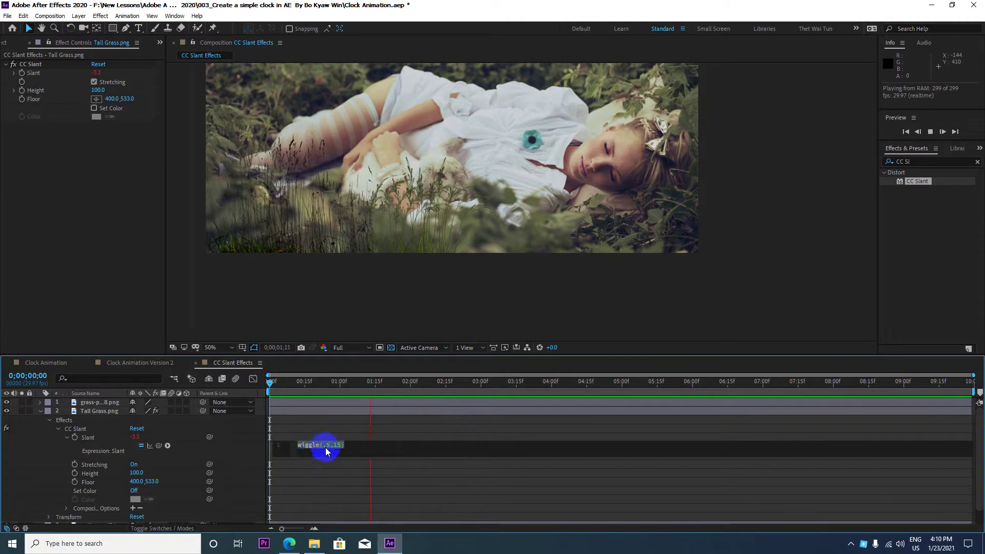
click(332, 446)
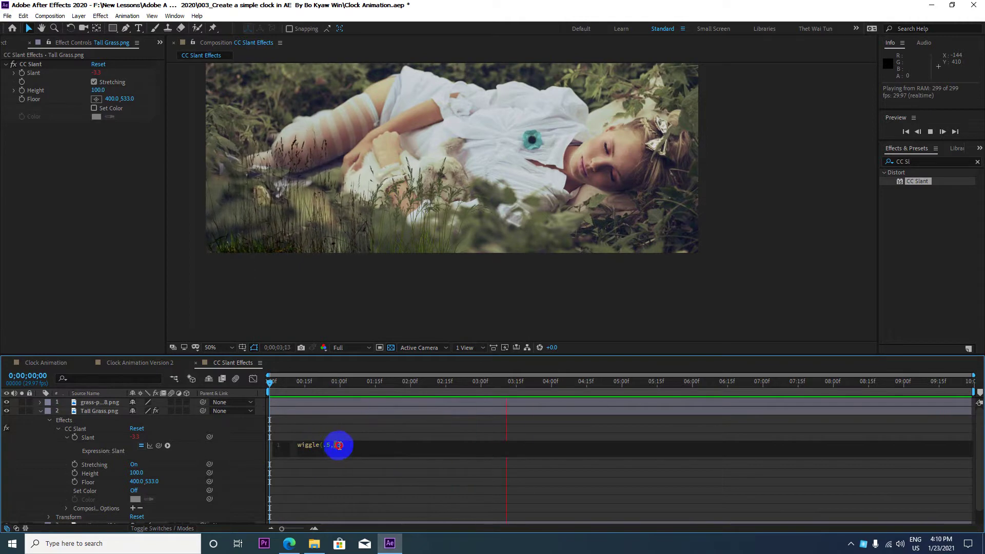
double_click(338, 445)
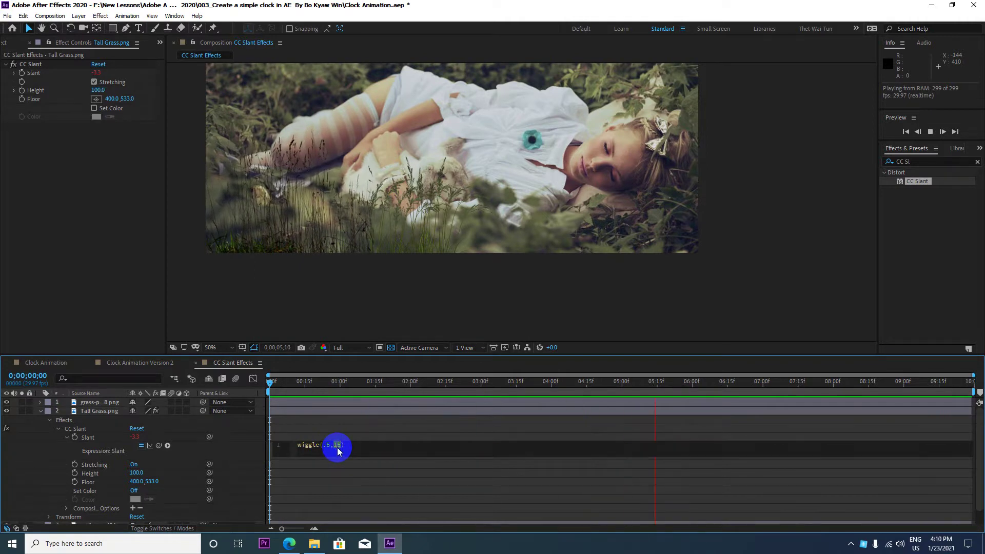
text(20)
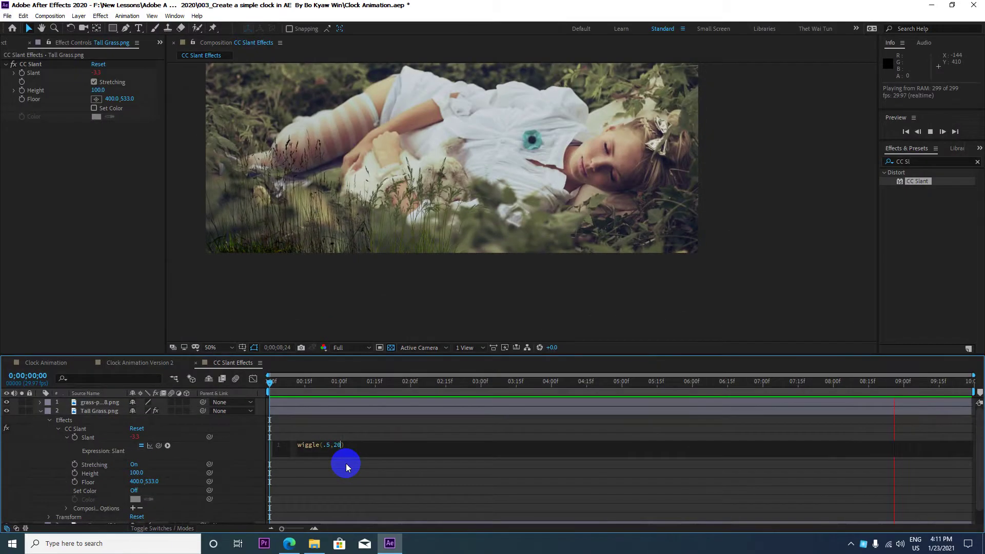
click(346, 459)
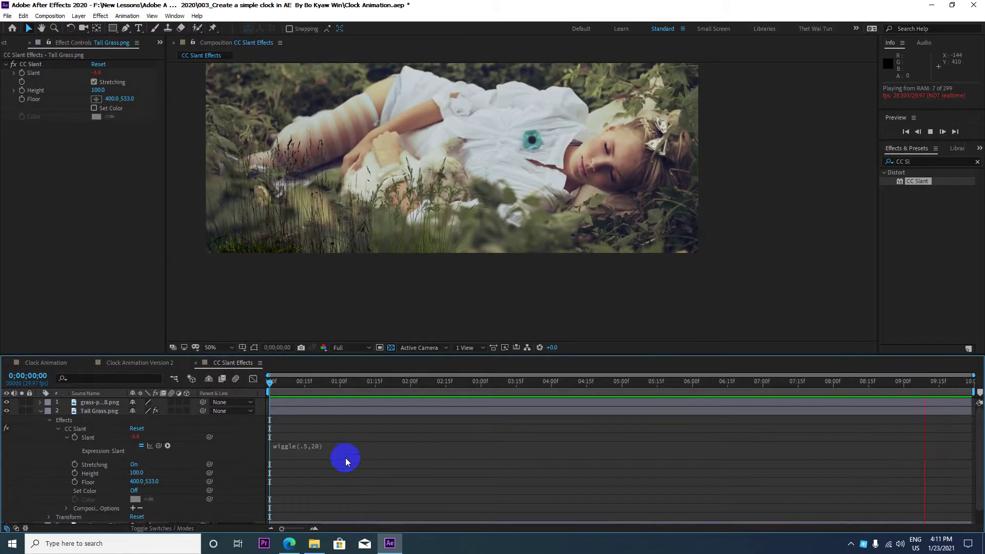
click(297, 395)
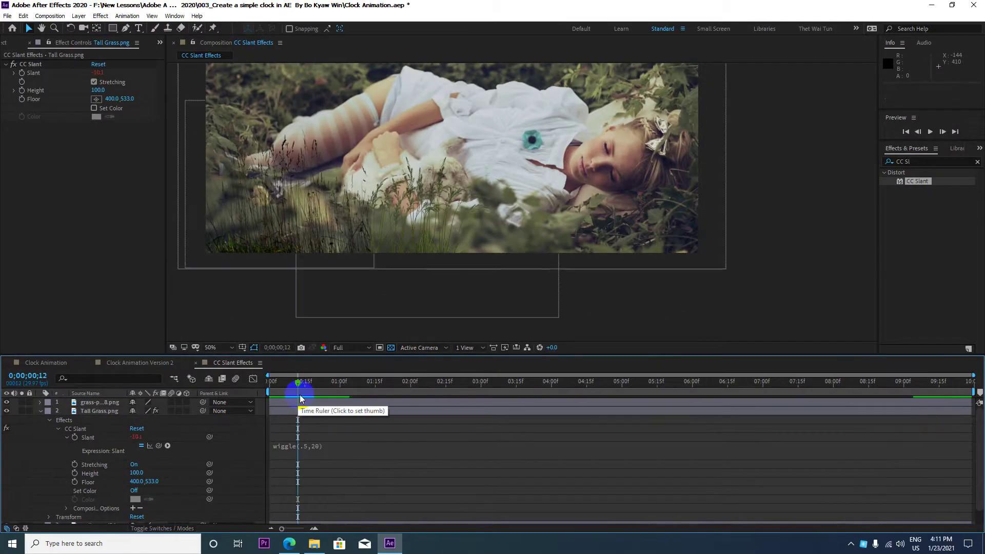
Preview the swaying grass, change the Slant expression to wiggle(2,20), and play it back
drag(302, 385, 271, 386)
key(space)
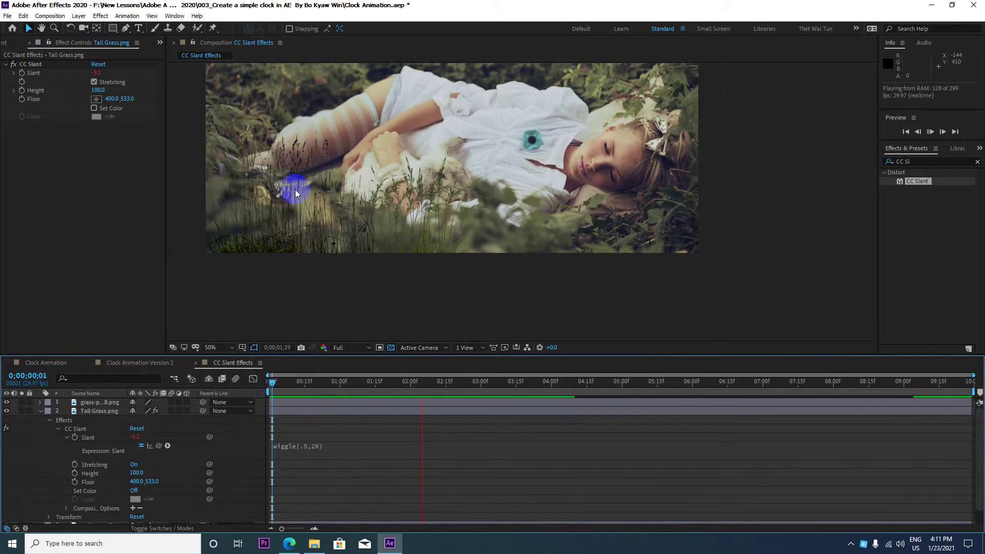
click(324, 435)
click(307, 446)
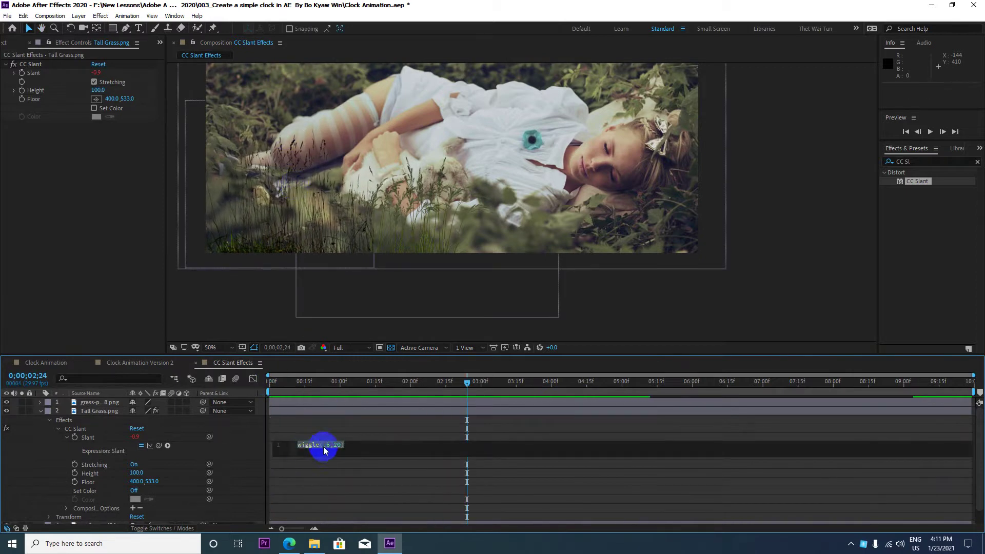
click(326, 446)
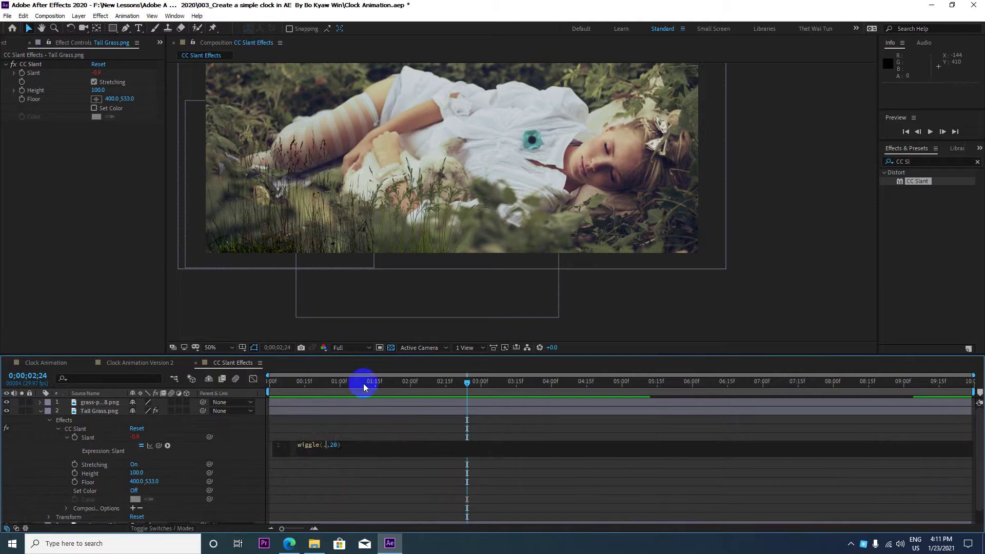
key(BackSpace)
text(2)
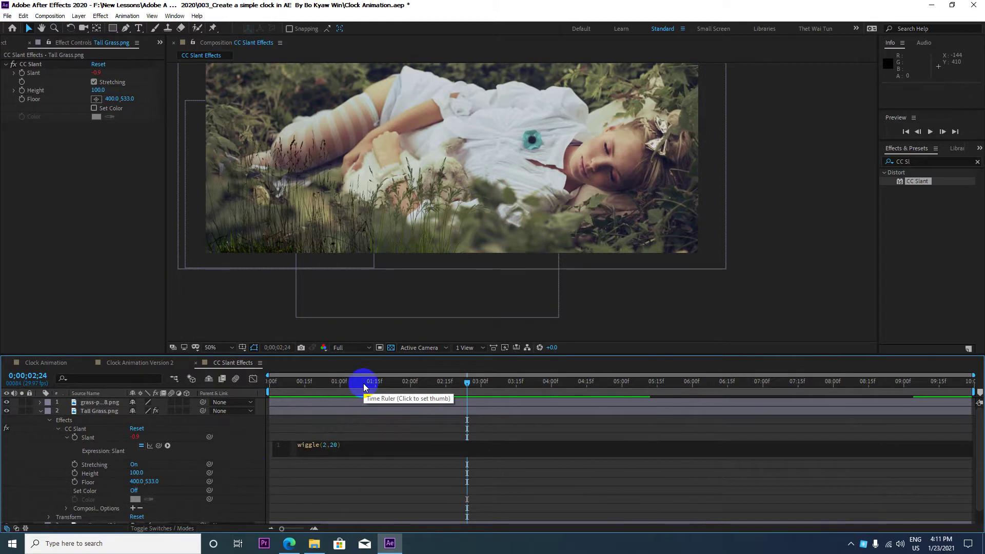
click(335, 476)
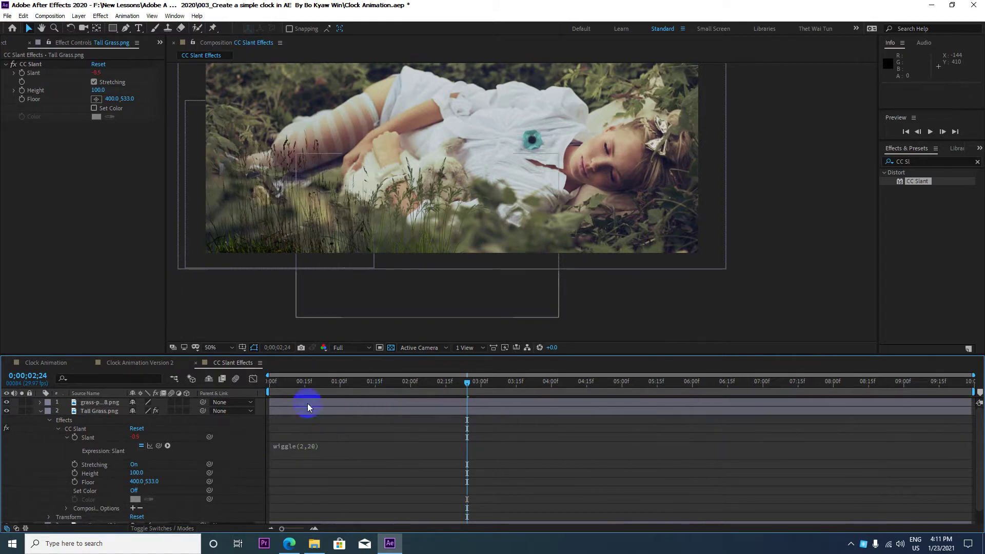
key(space)
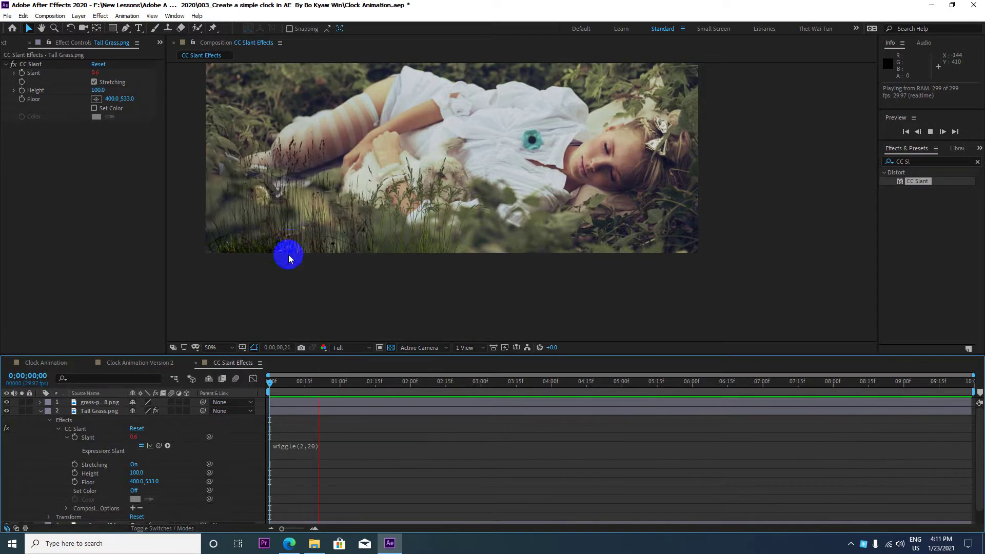
key(space)
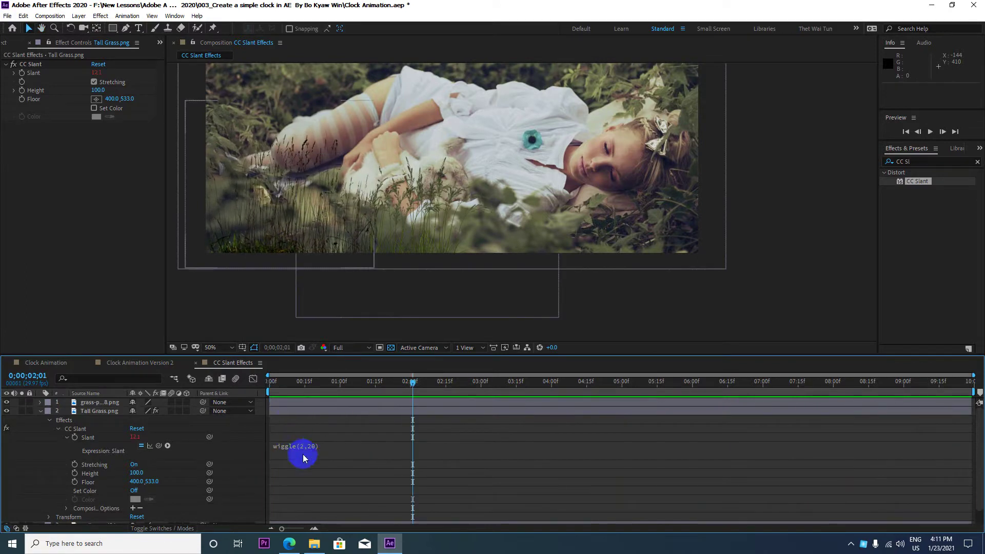
Slow the Slant expression to wiggle(.5,20), preview from the start, and collapse Tall Grass
click(302, 446)
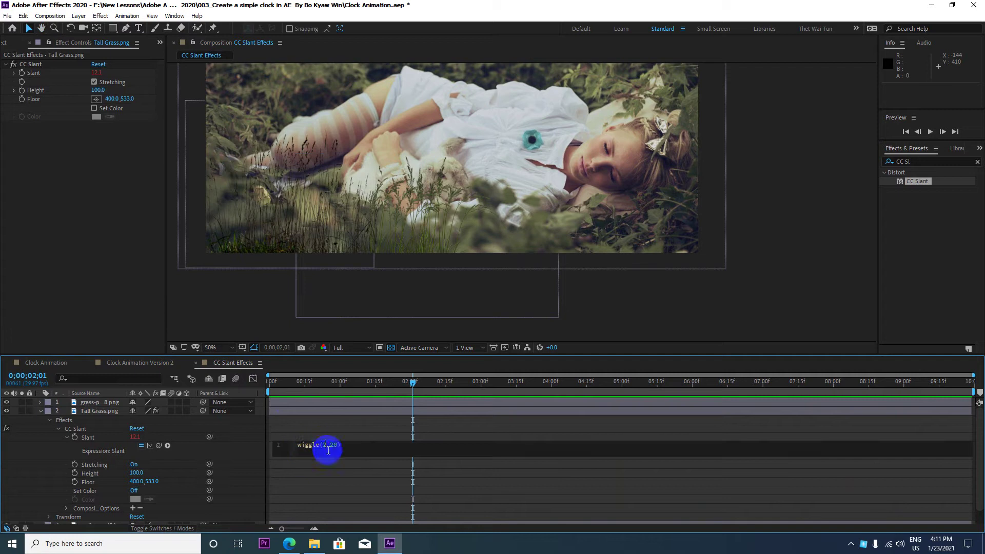
click(322, 437)
text(.5)
click(323, 464)
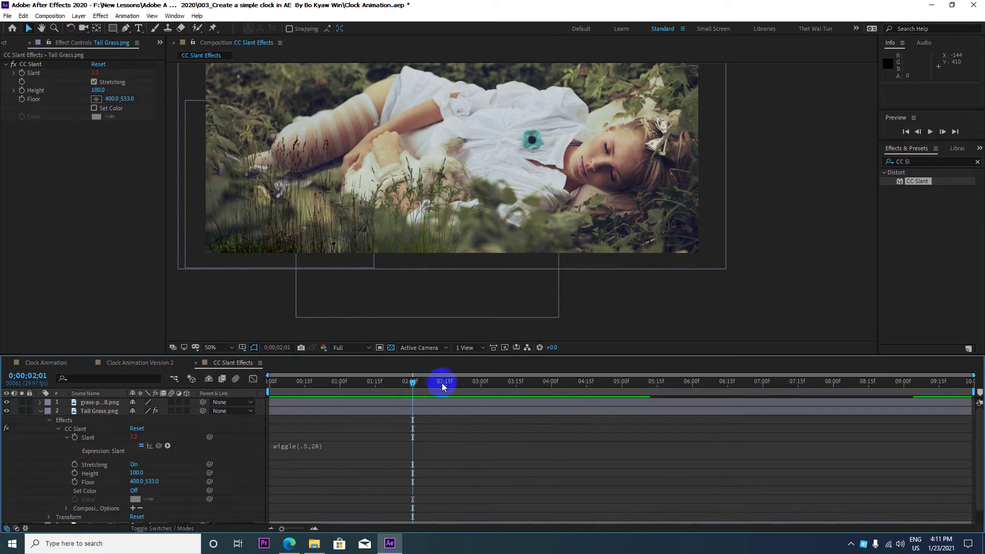
drag(414, 388, 270, 382)
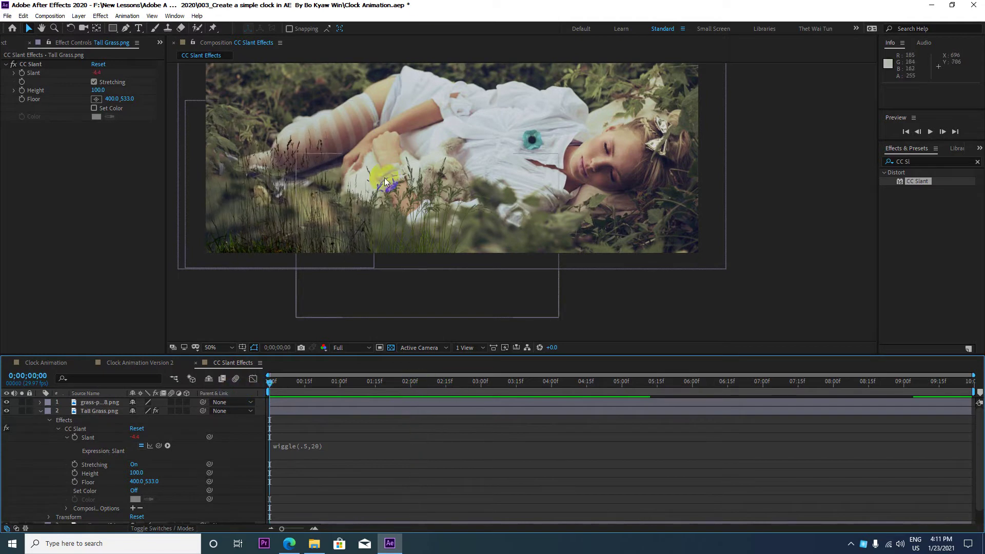
key(space)
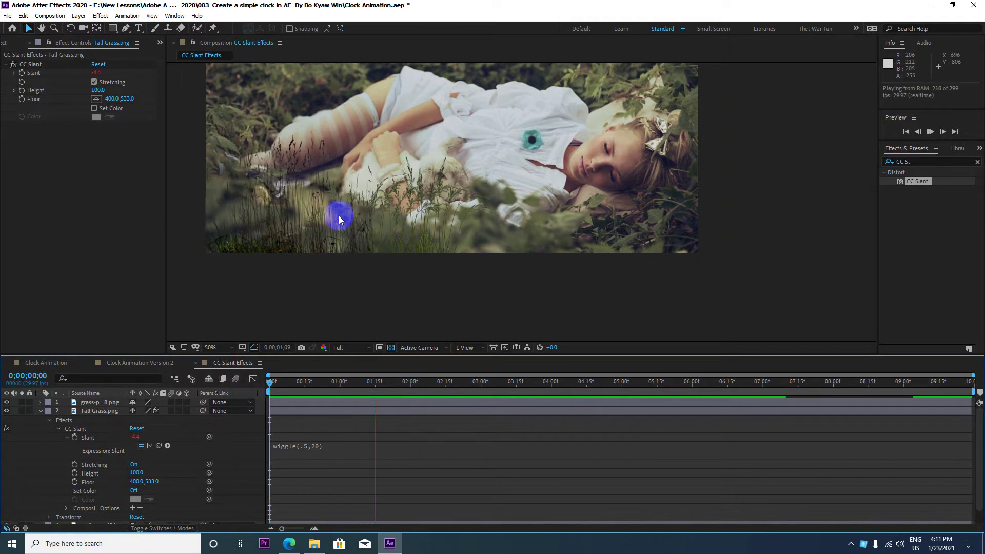
key(space)
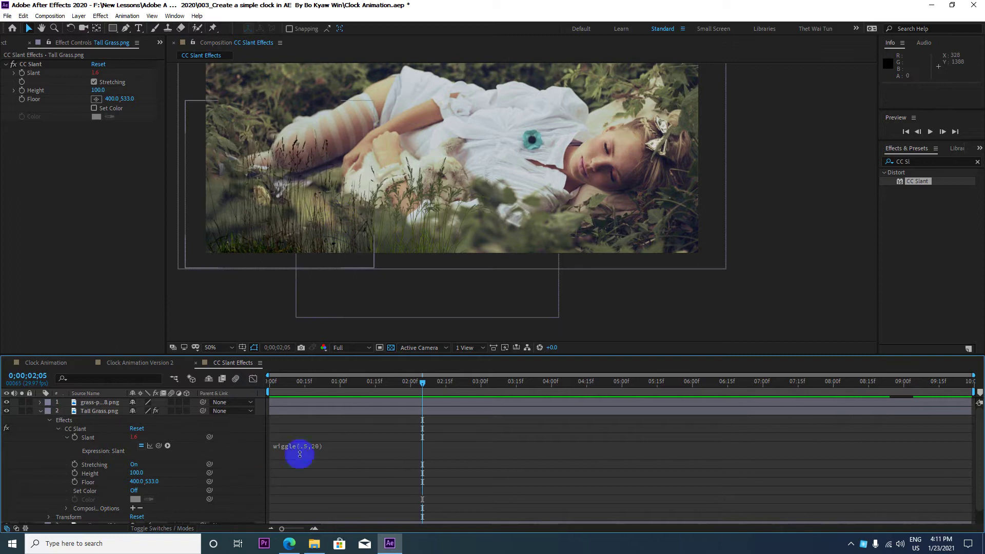
click(41, 411)
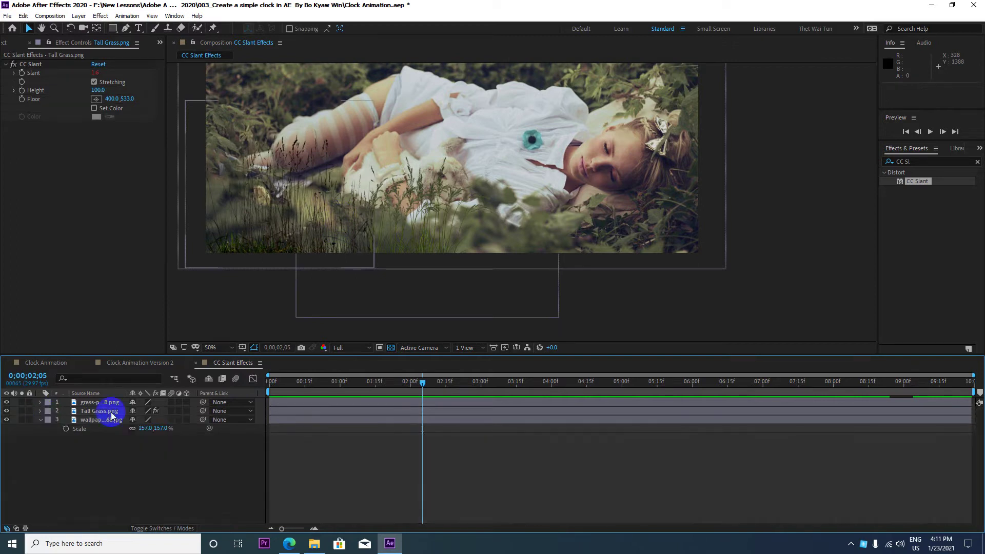
Enable motion blur on the Tall Grass layer and play the composition from frame 0
click(172, 412)
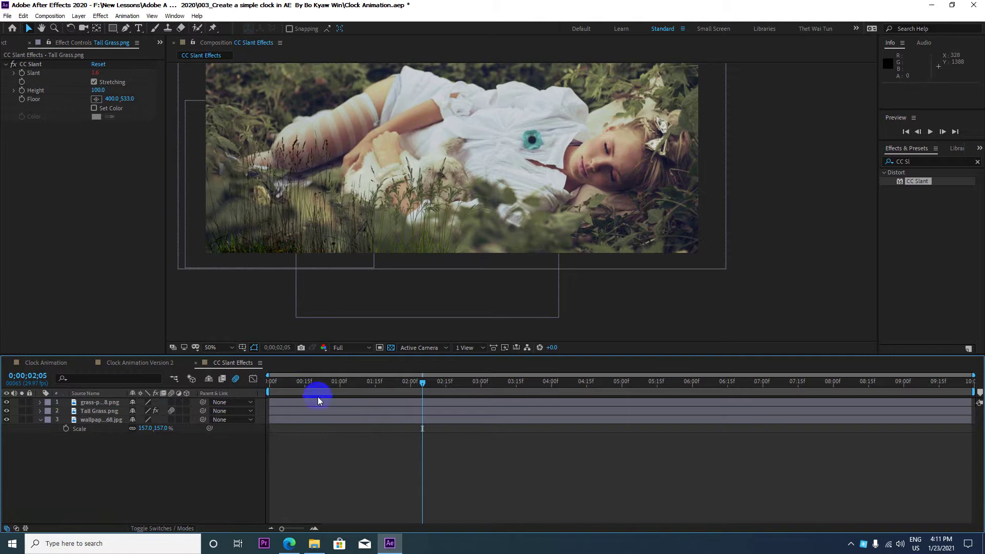
drag(421, 383, 236, 378)
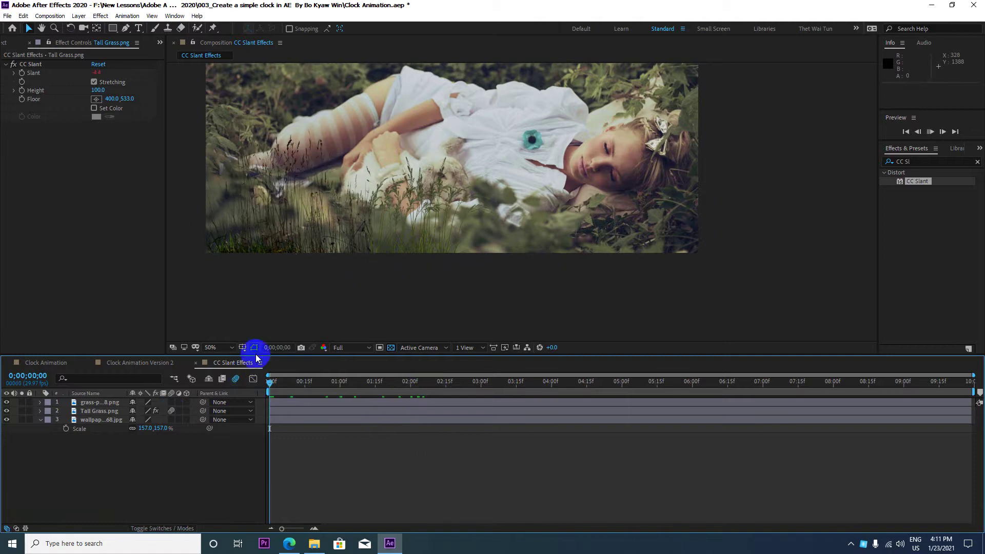
key(space)
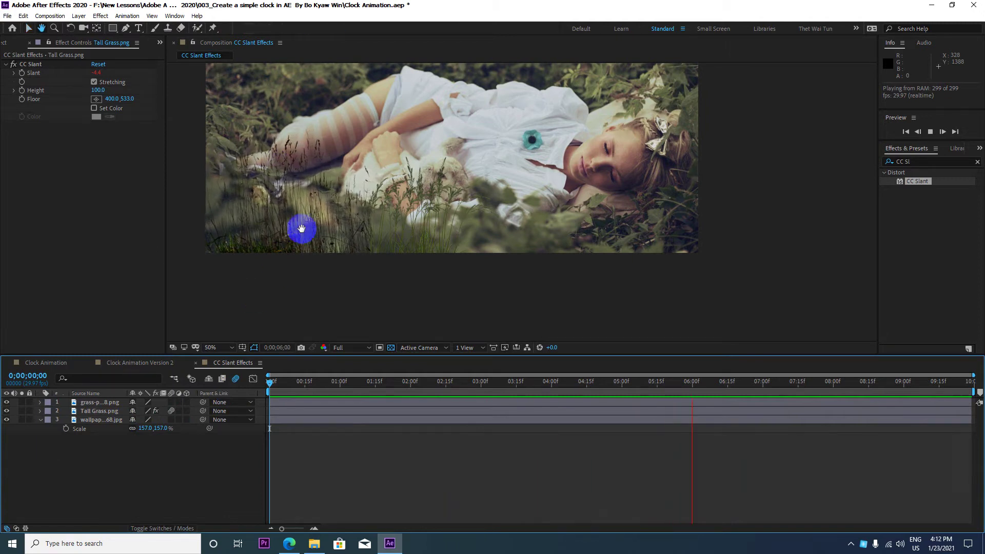
scroll(303, 217, down, 4)
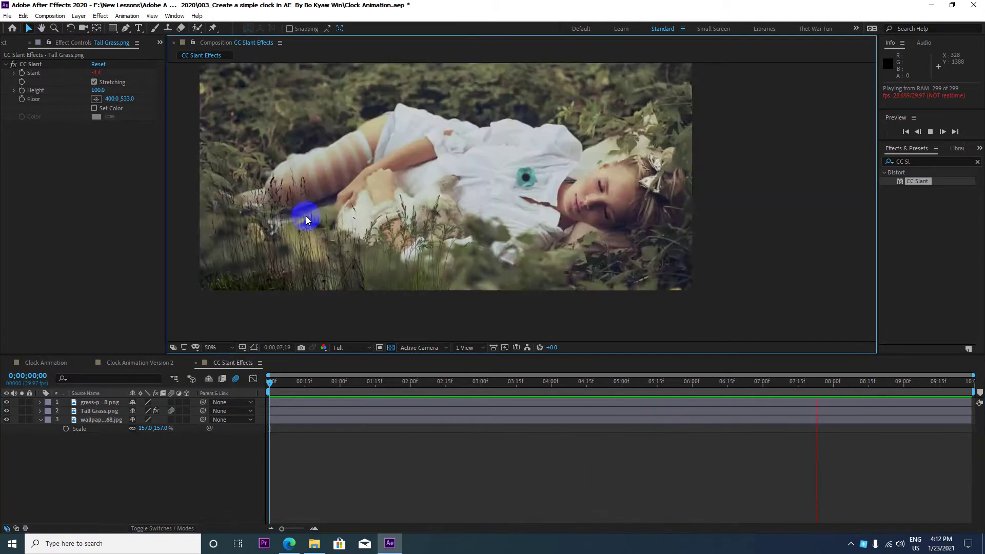
Select the Tall Grass layer and search 'Gau' in Effects & Presets for Gaussian Blur
drag(303, 382, 268, 382)
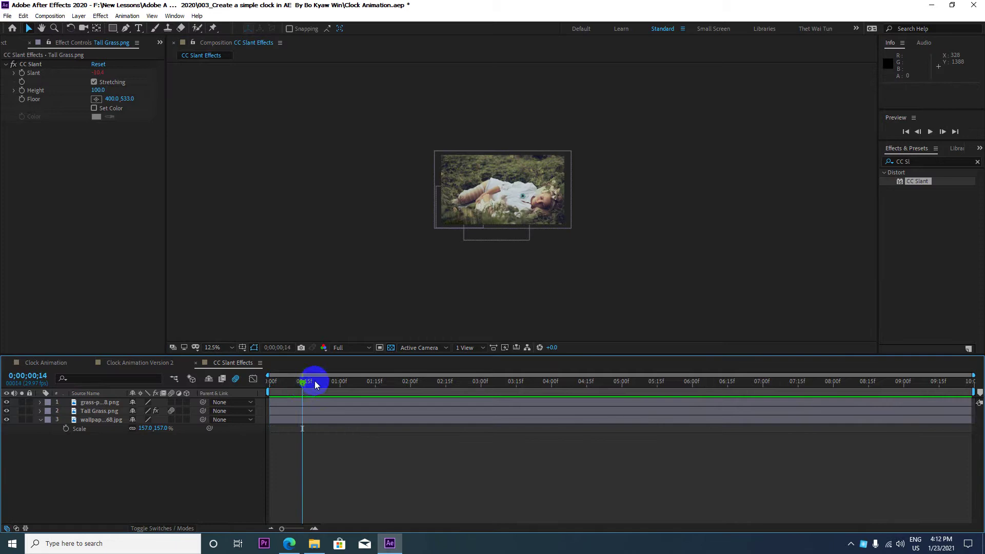
scroll(464, 209, up, 2)
scroll(464, 209, up, 2)
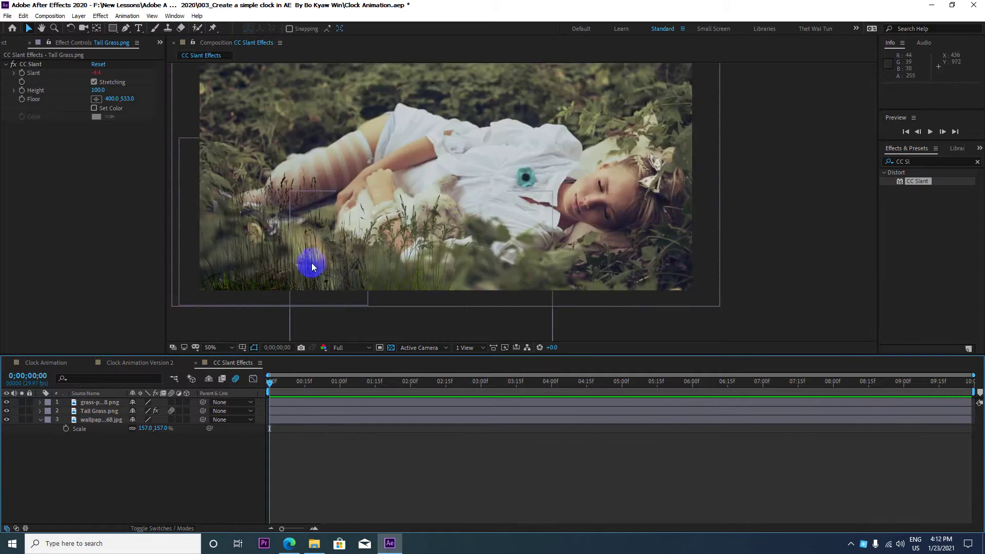
drag(270, 390, 283, 385)
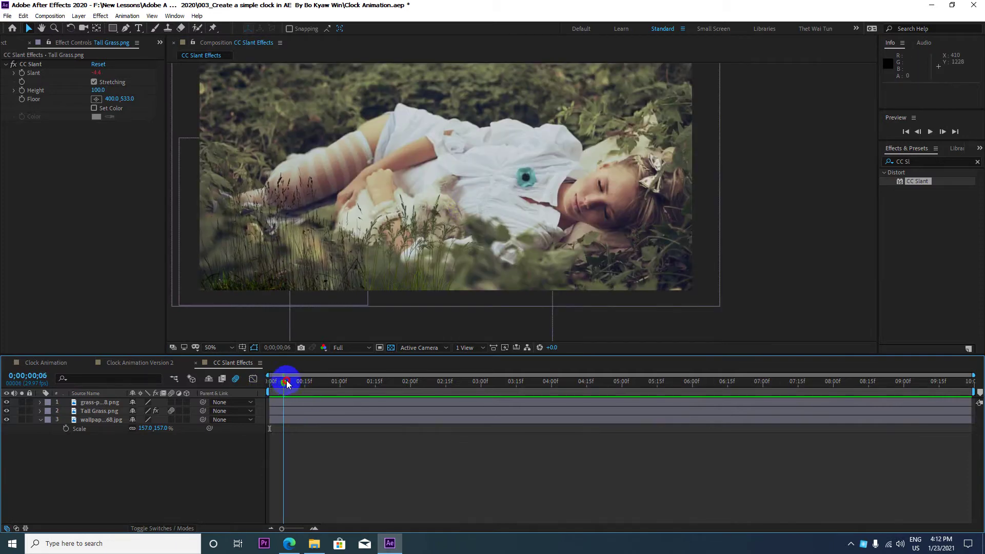
click(104, 412)
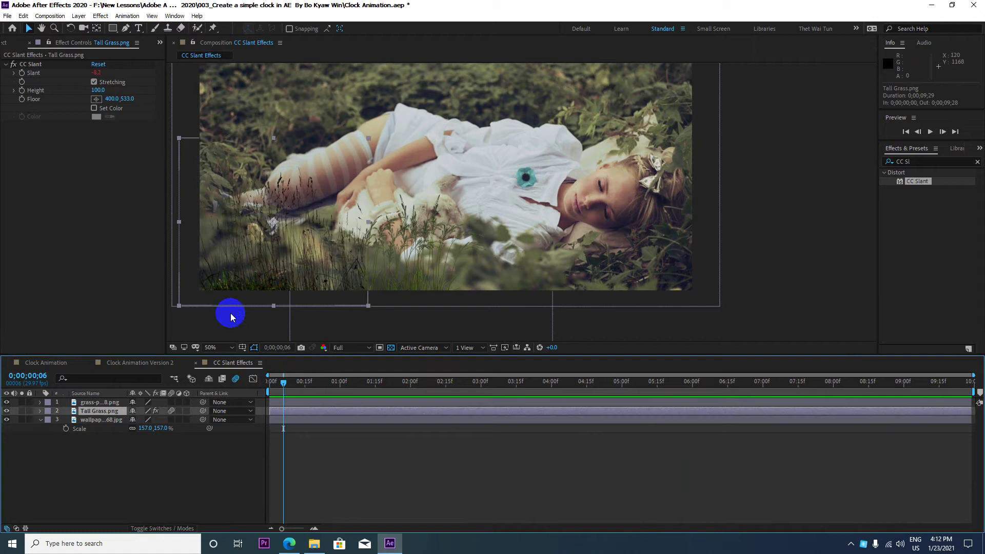
click(913, 161)
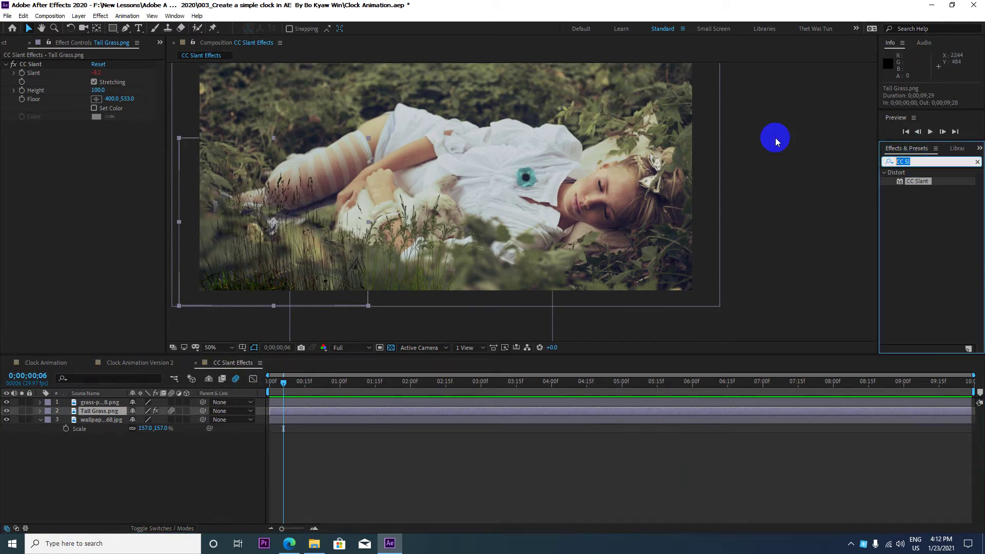
text(G)
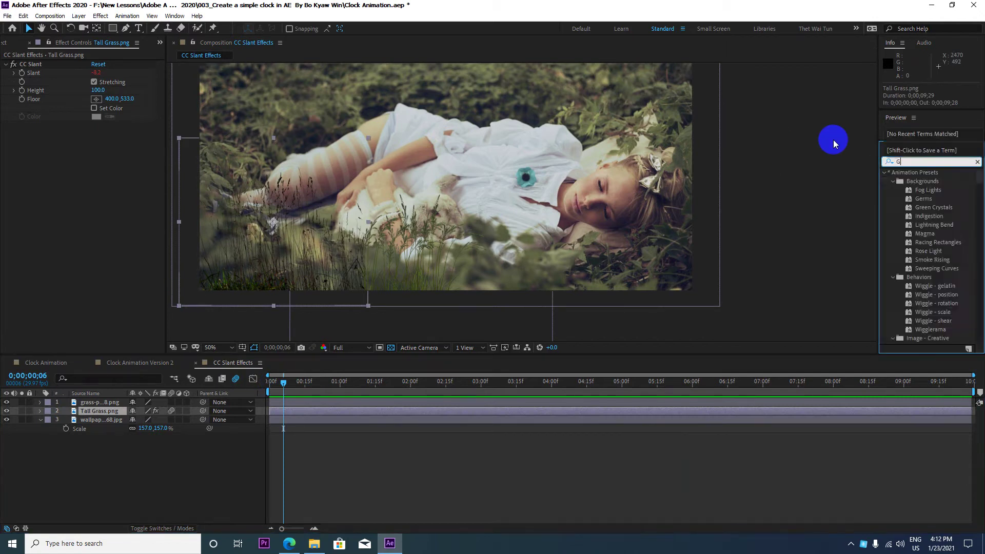
text(au)
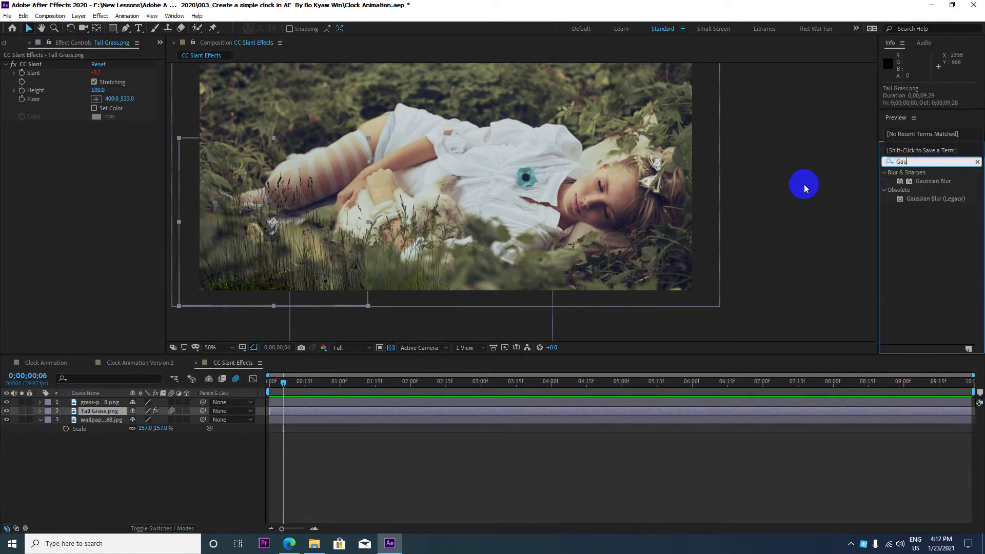
click(936, 186)
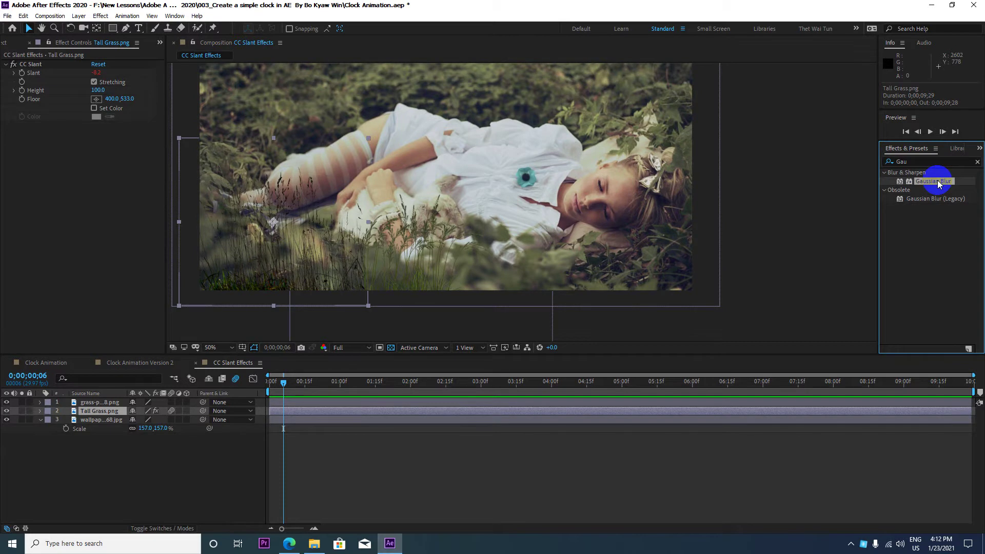
mouse_move(937, 183)
mouse_down()
mouse_move(100, 424)
mouse_move(921, 157)
mouse_up()
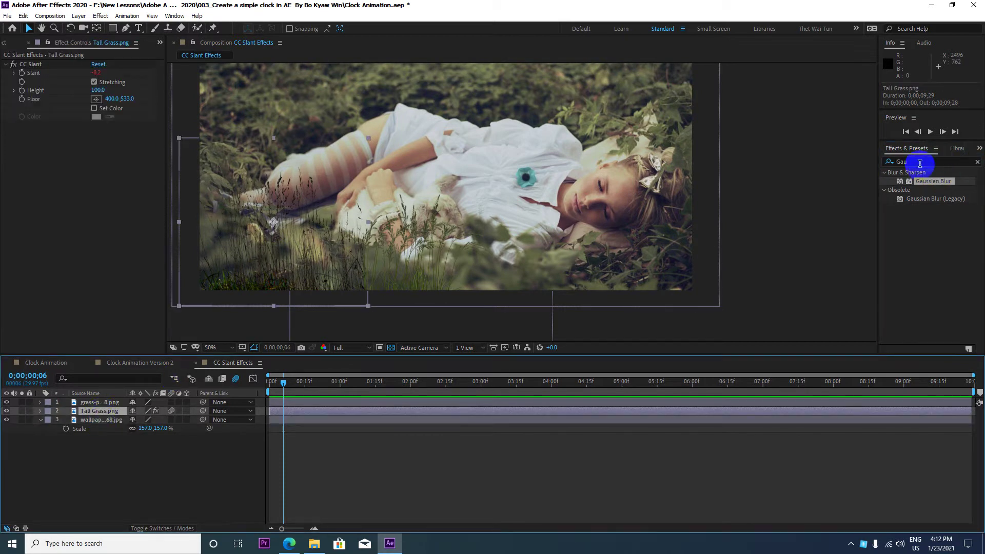
Apply Gaussian Blur to Tall Grass via Effect > Blur & Sharpen > Gaussian Blur
click(101, 16)
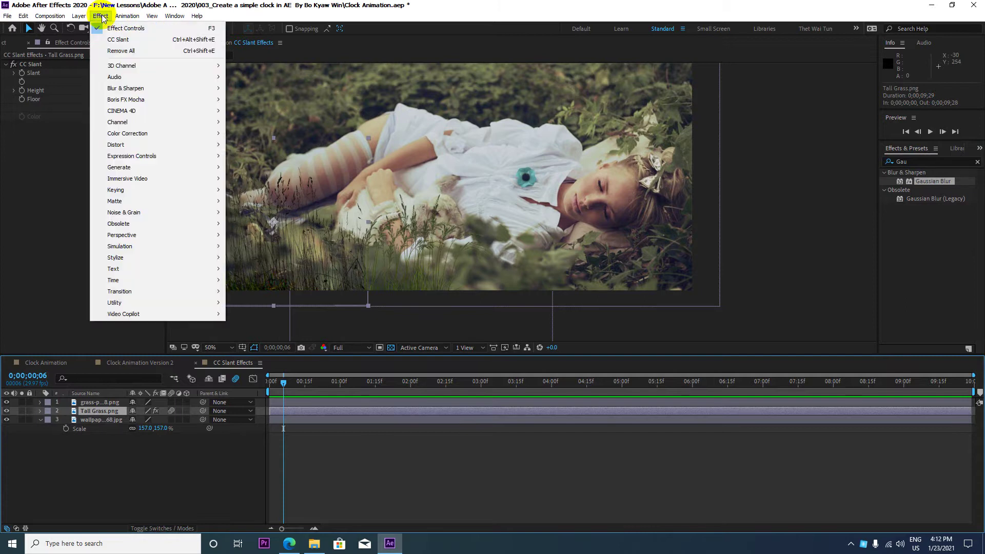
mouse_move(154, 282)
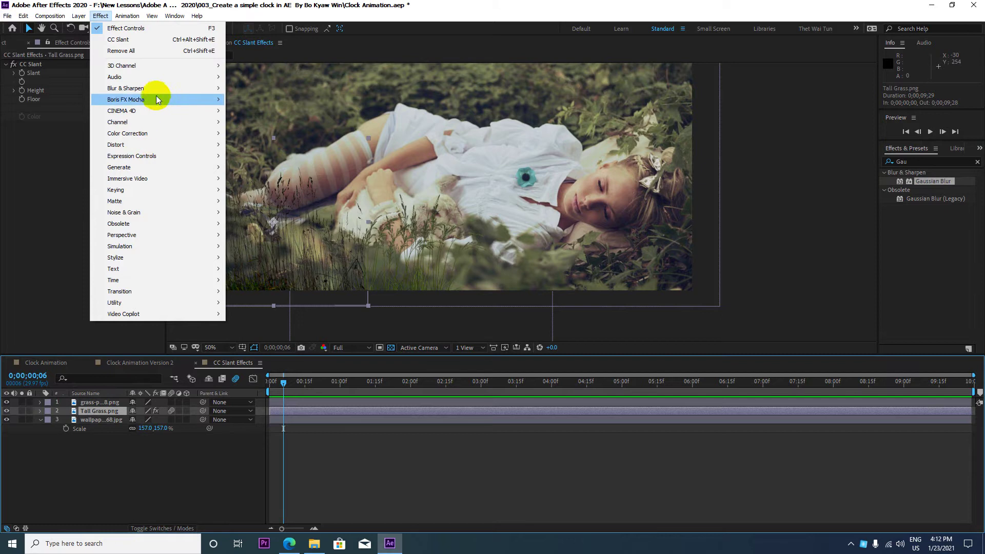
mouse_move(187, 88)
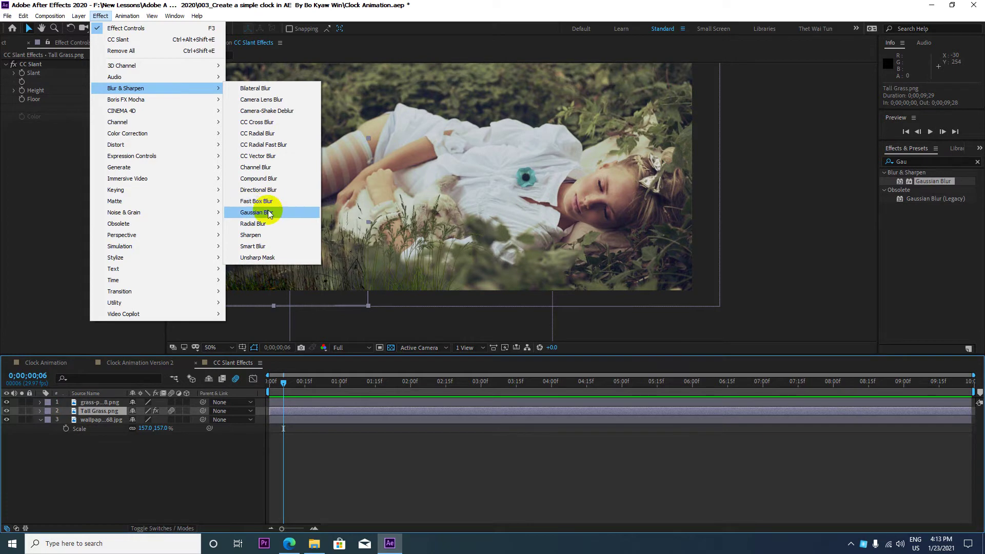
click(268, 212)
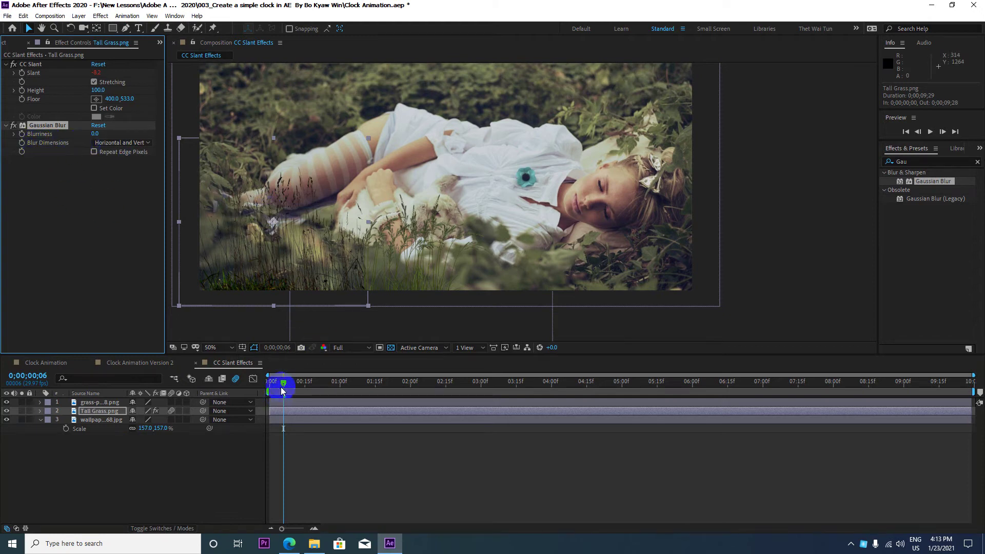
Raise Tall Grass's Gaussian Blur Blurriness to 12.0 and preview the blurred grass from the start
mouse_move(283, 381)
mouse_down()
mouse_move(262, 386)
mouse_move(307, 382)
mouse_up()
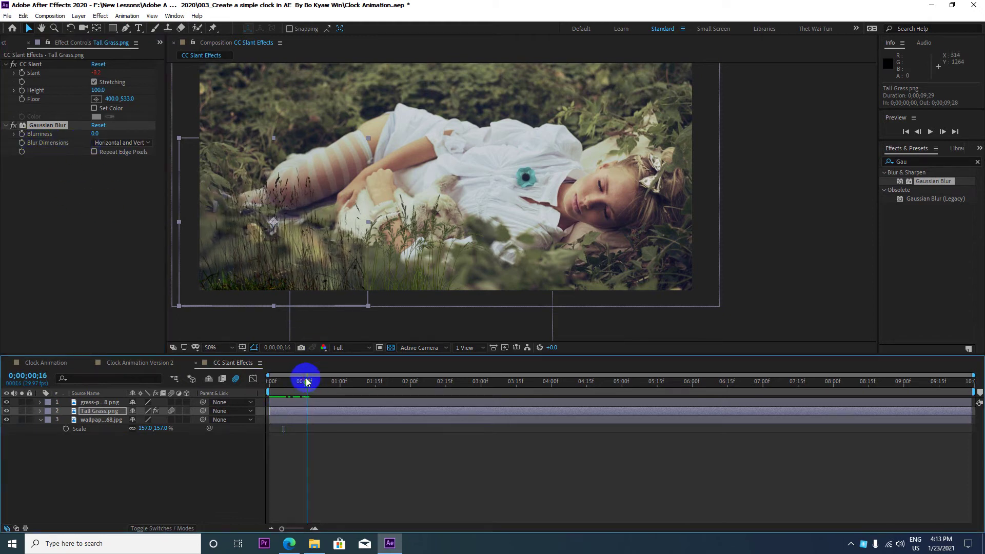
drag(96, 138, 109, 136)
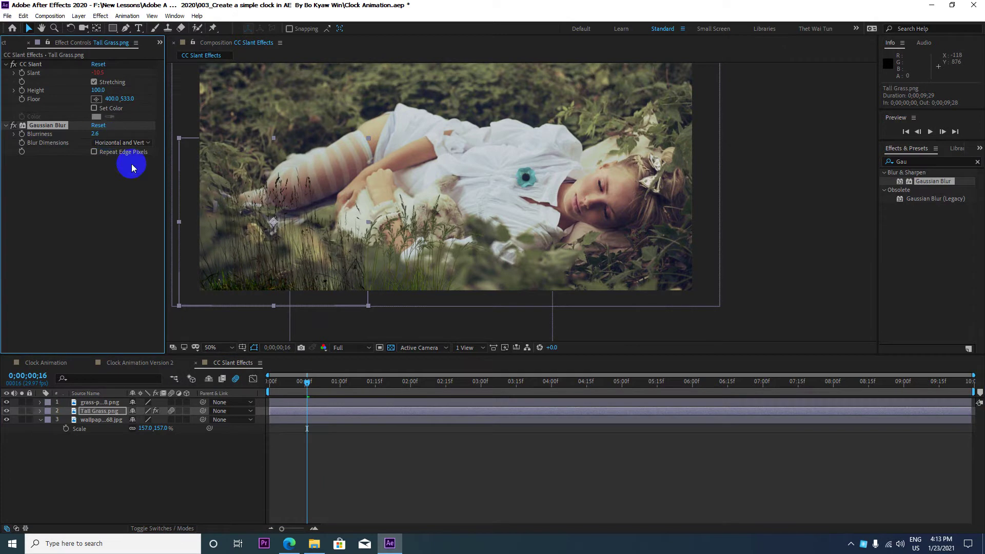
mouse_move(307, 381)
mouse_down()
mouse_move(253, 386)
mouse_move(317, 382)
mouse_up()
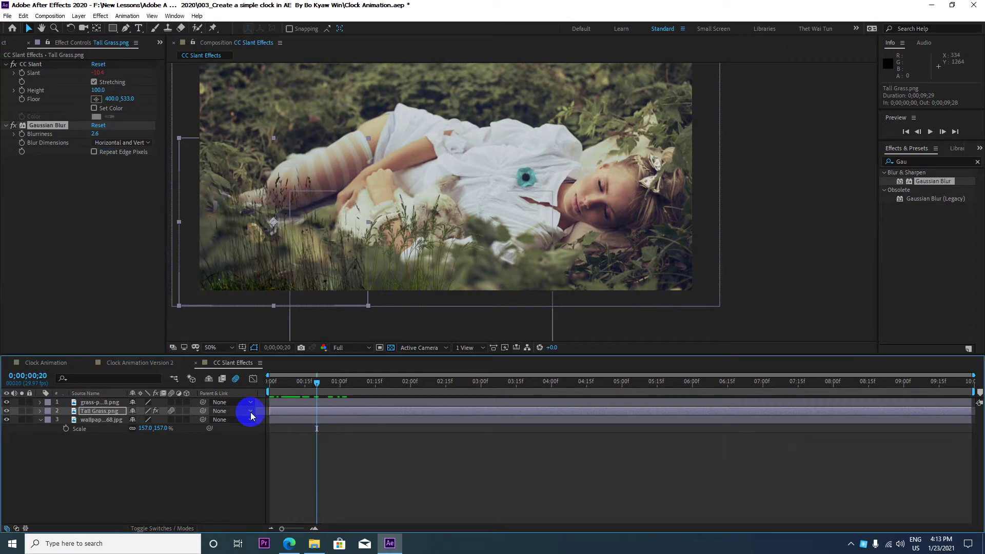
click(115, 413)
drag(94, 136, 144, 136)
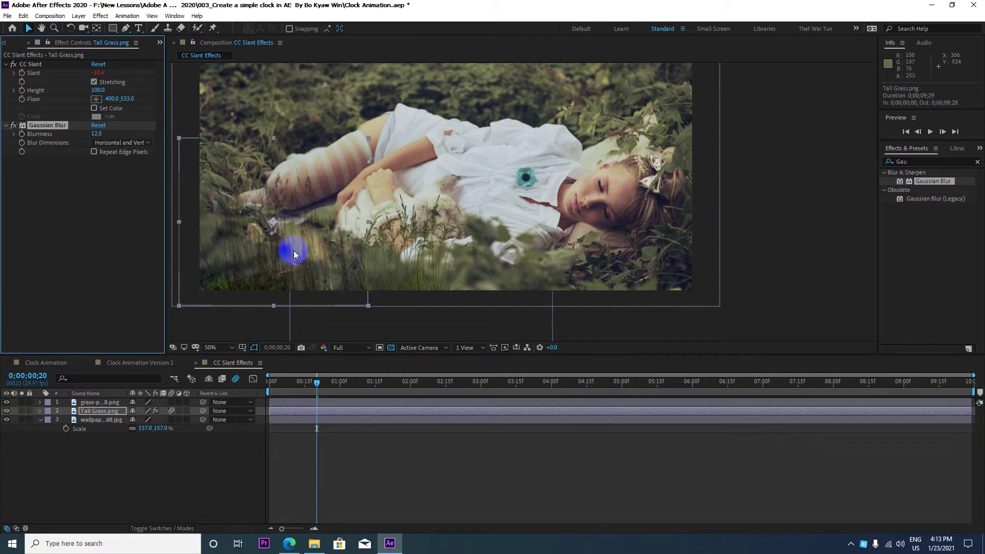
drag(315, 387, 265, 384)
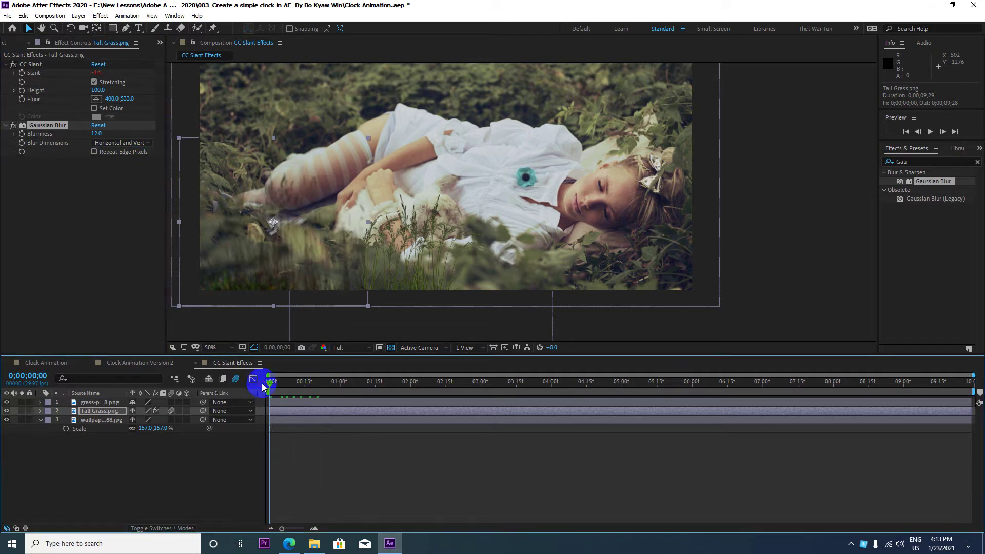
key(space)
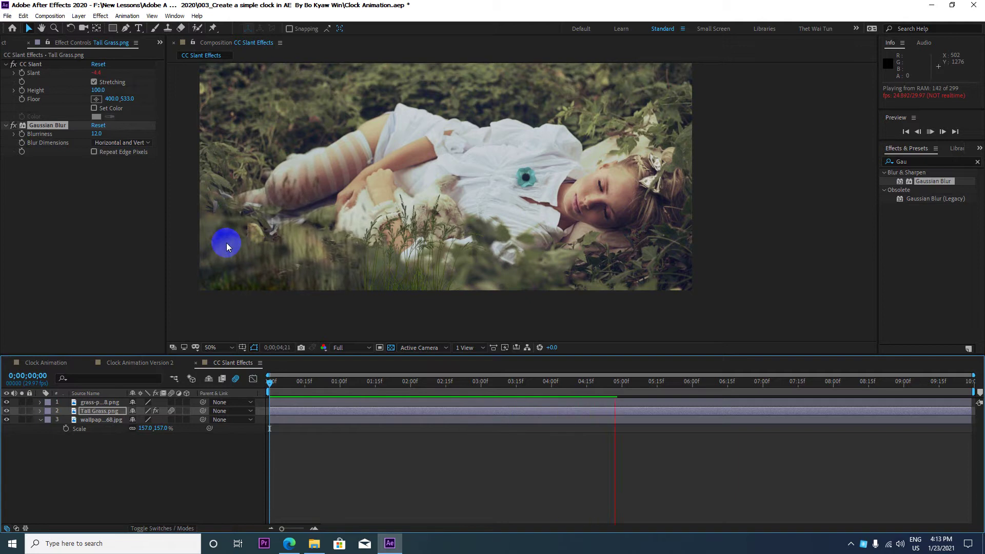
key(space)
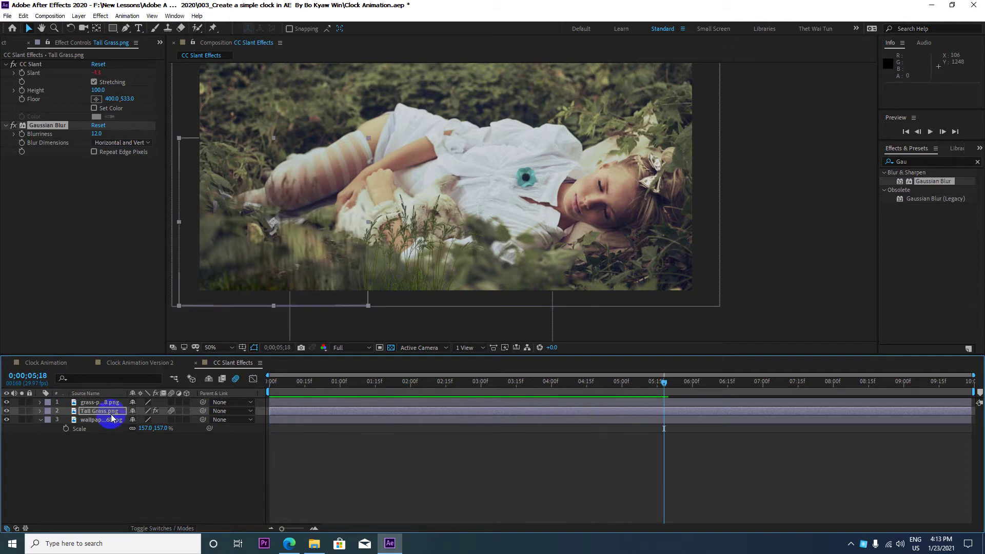
Set Tall Grass's Gaussian Blur Blurriness to 8, leaving the blur direction unchanged
click(111, 415)
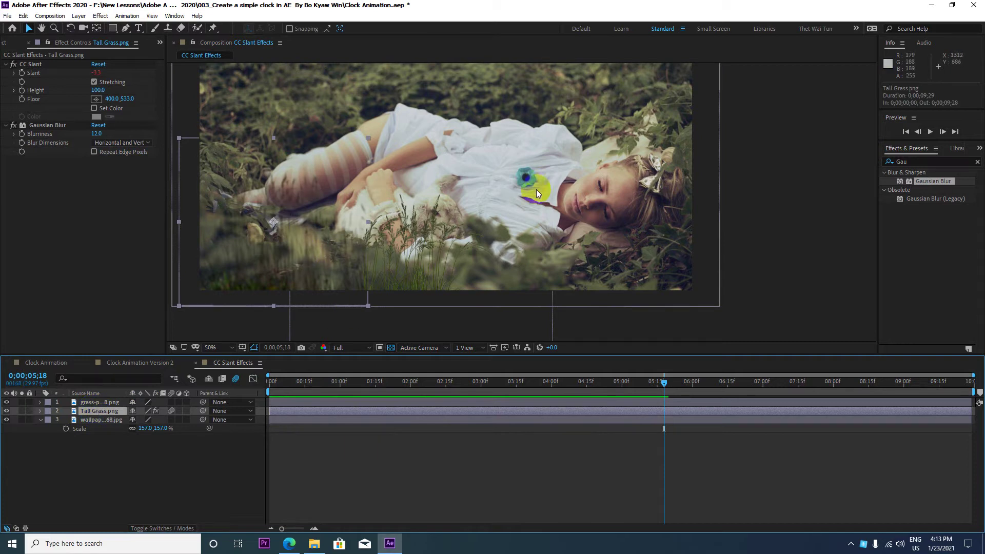
click(292, 274)
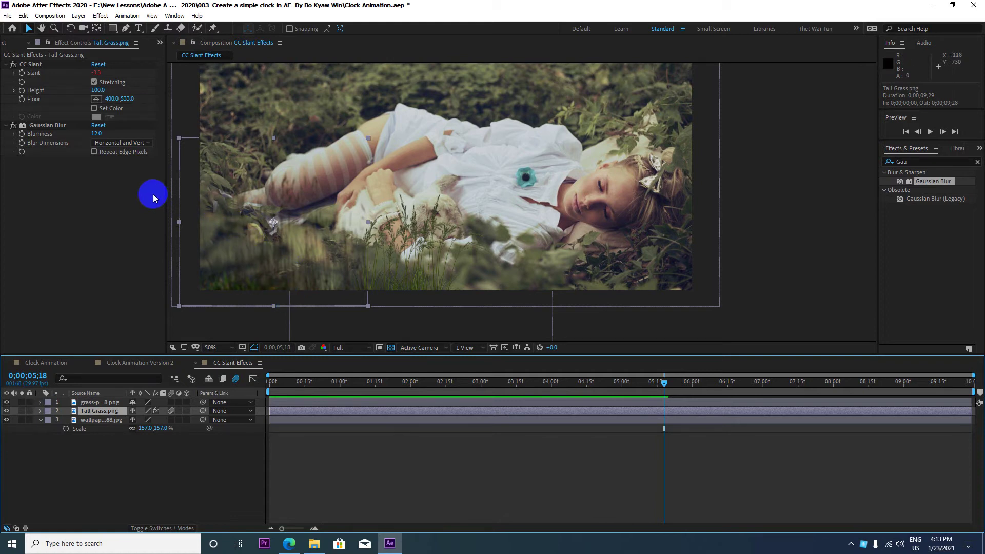
click(144, 143)
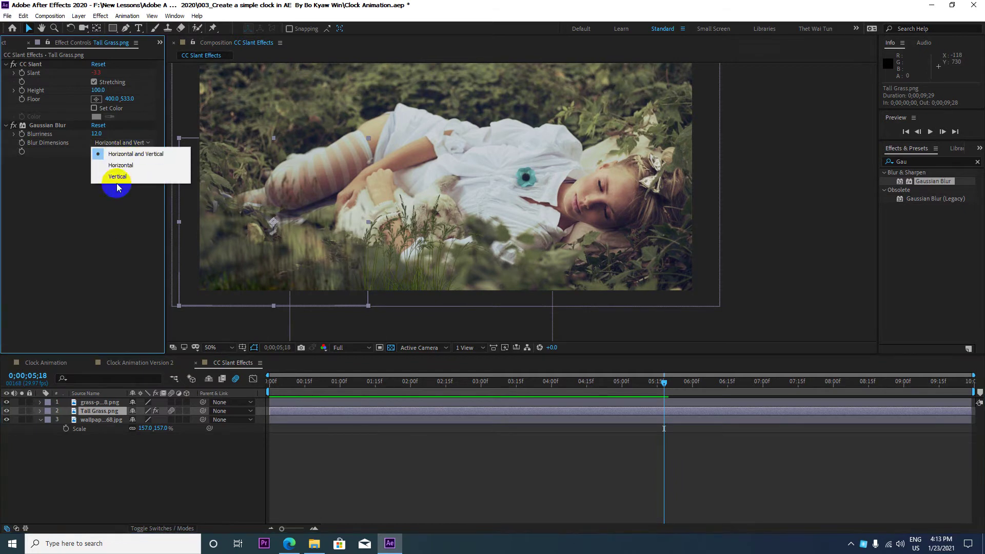
click(46, 125)
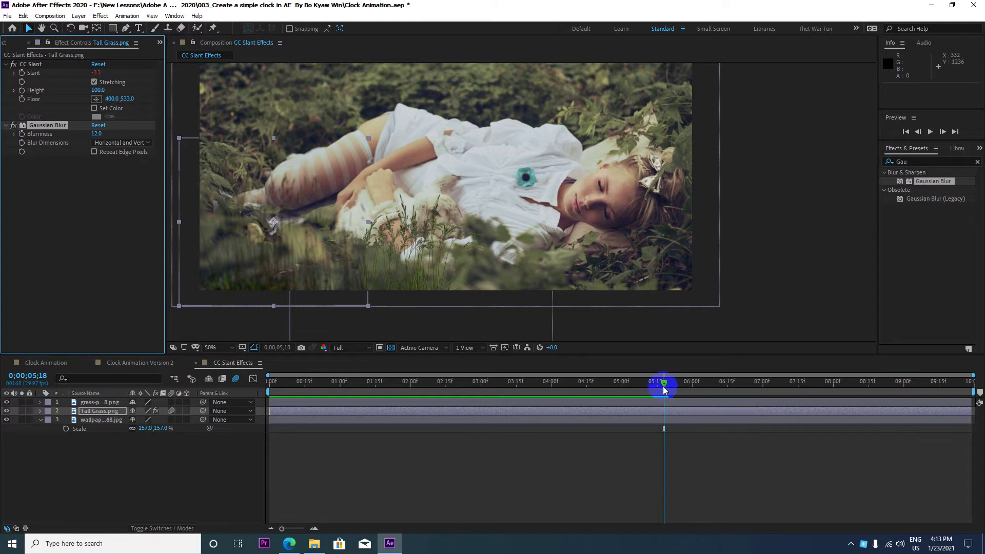
drag(663, 385, 342, 358)
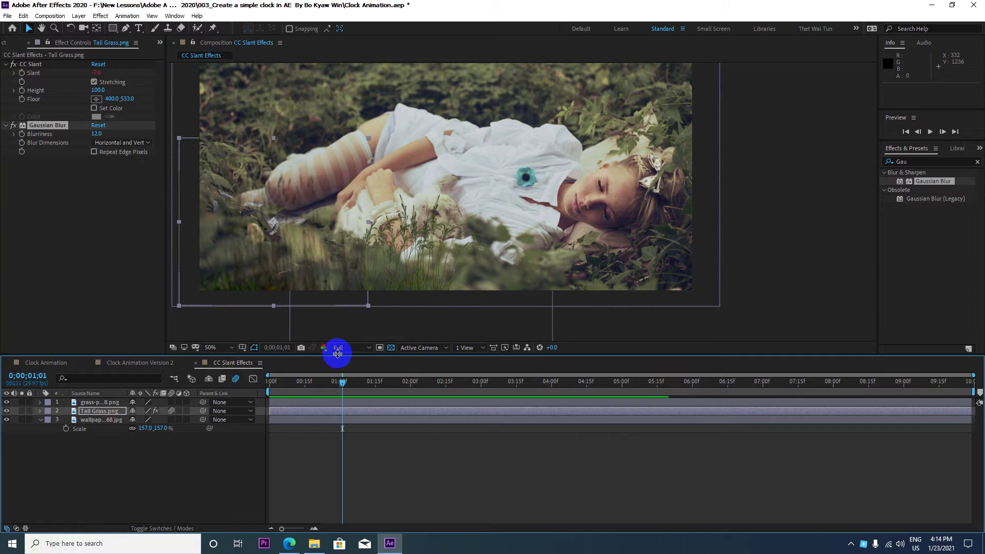
click(99, 411)
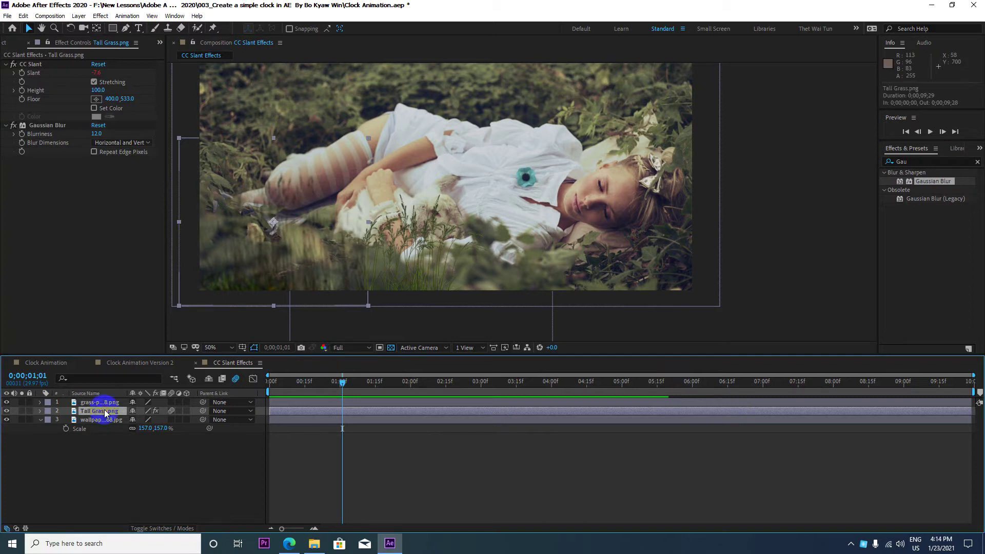
click(96, 134)
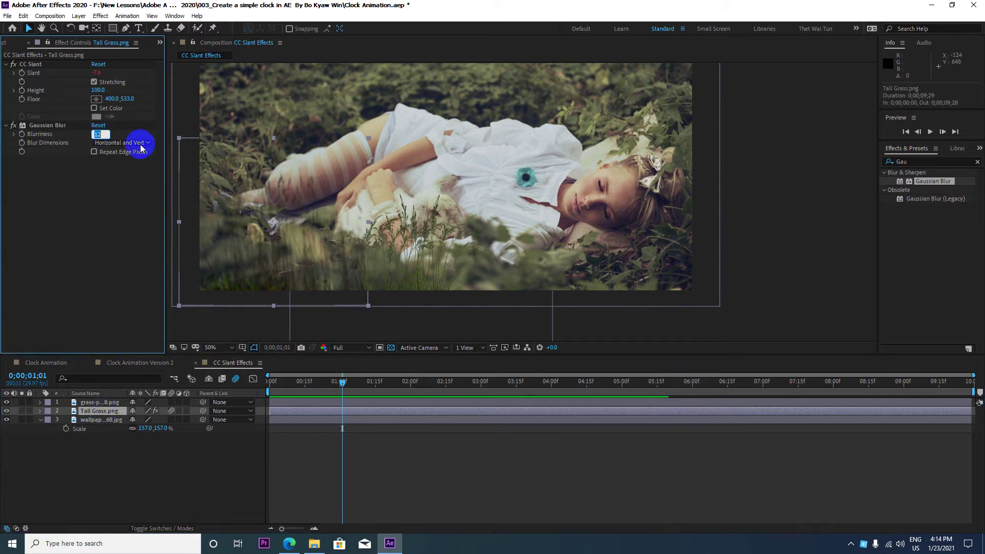
text(8)
key(Return)
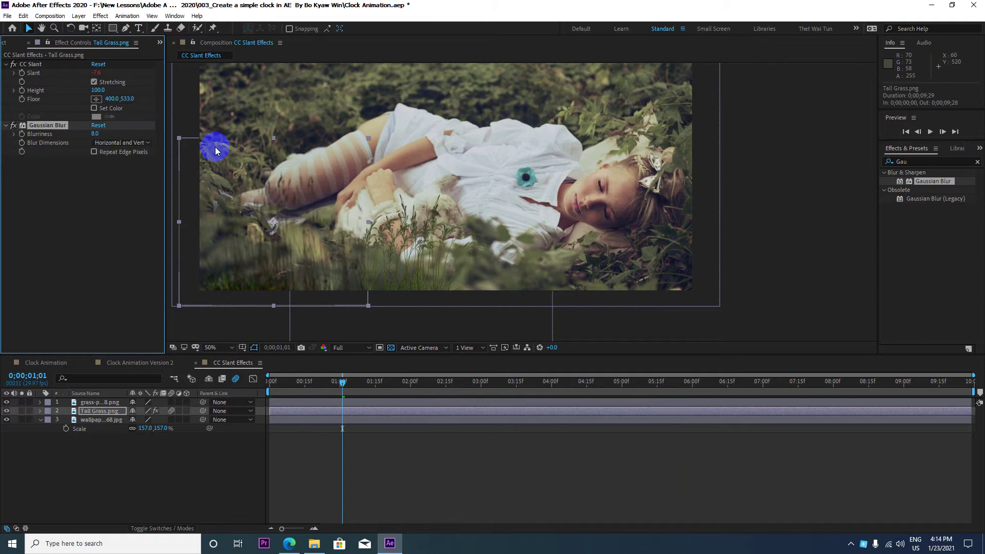
drag(341, 381, 268, 380)
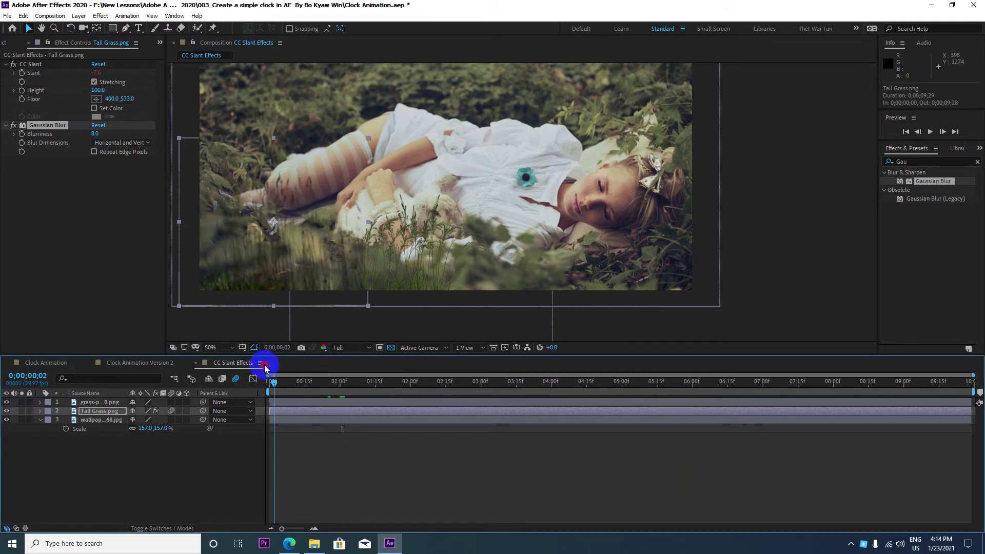
key(space)
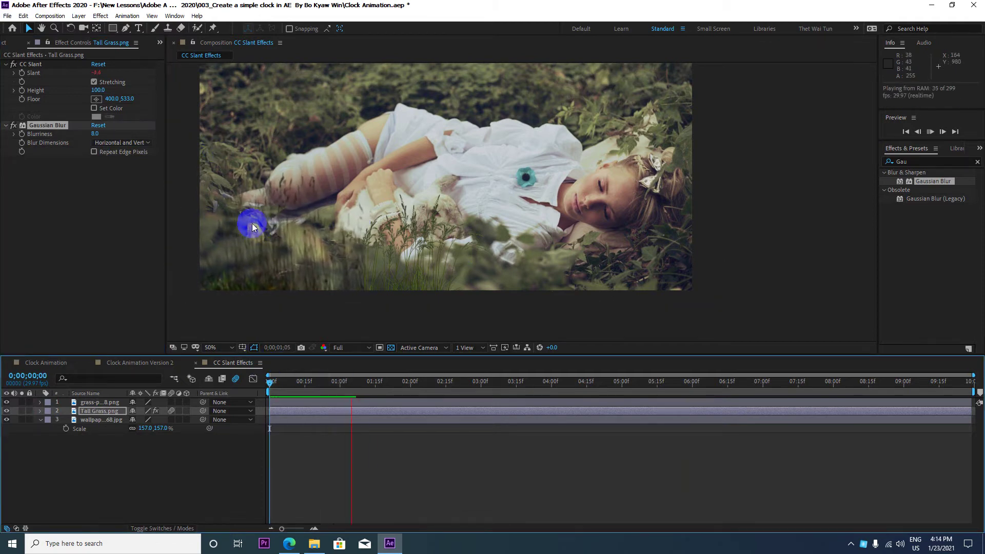
key(comma)
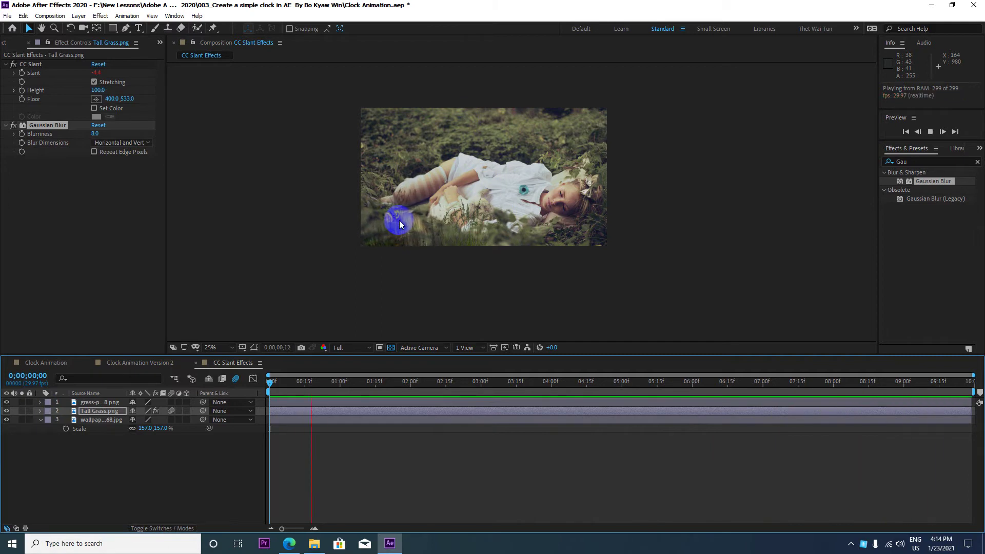
key(space)
key(period)
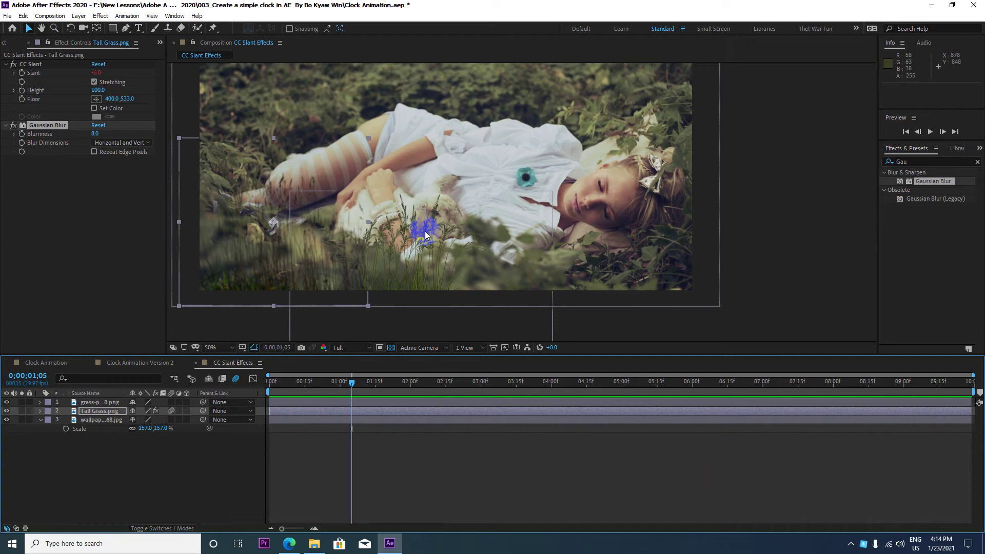
click(416, 241)
Copy the CC Slant and Gaussian Blur effects from Tall Grass and paste them onto grass-png-18
click(172, 348)
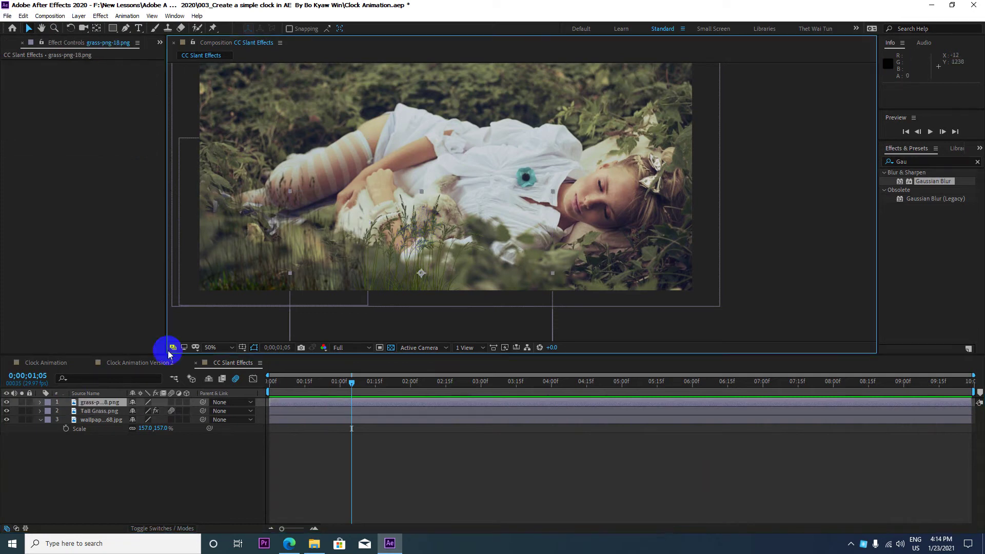
click(103, 411)
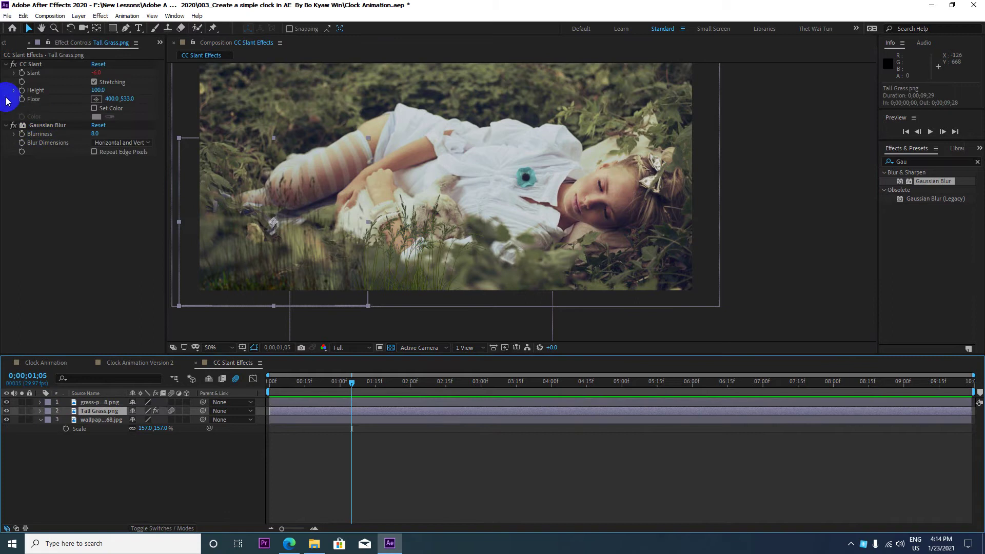
click(6, 65)
click(6, 74)
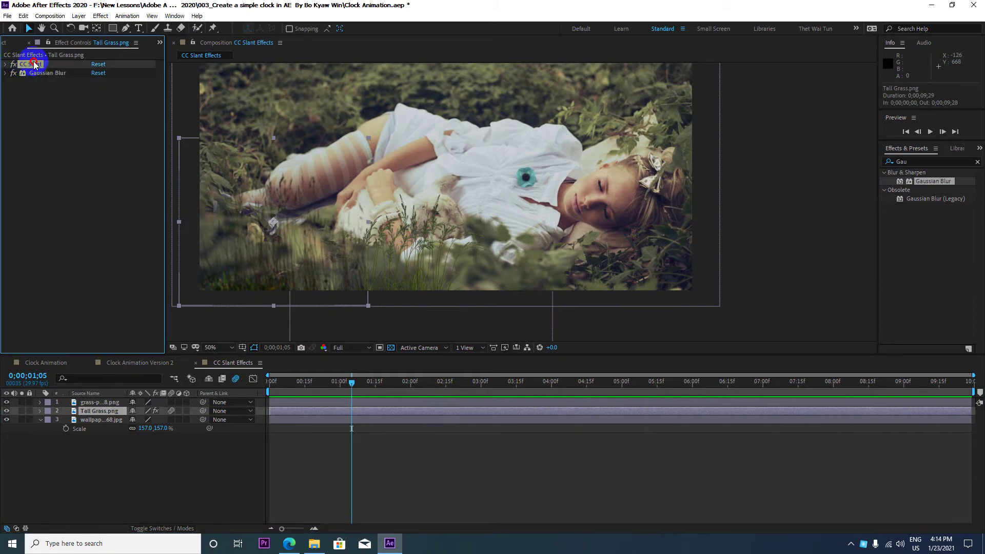
click(39, 66)
ctrl+click(43, 75)
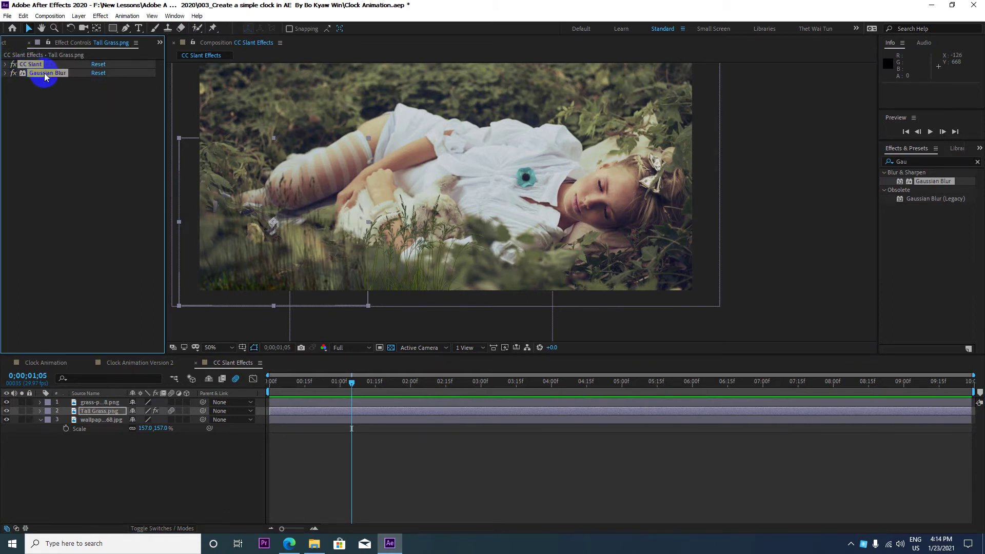
click(99, 402)
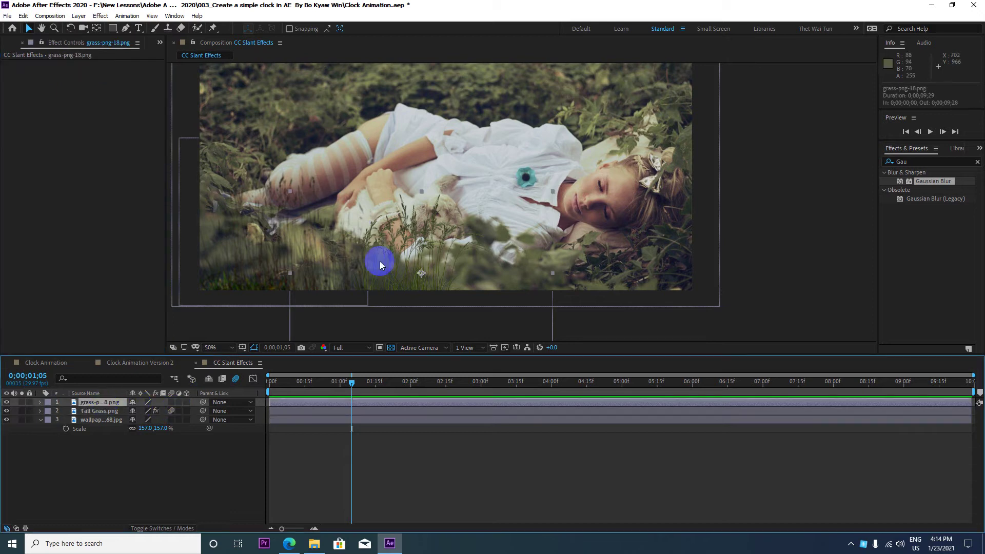
key(ctrl+v)
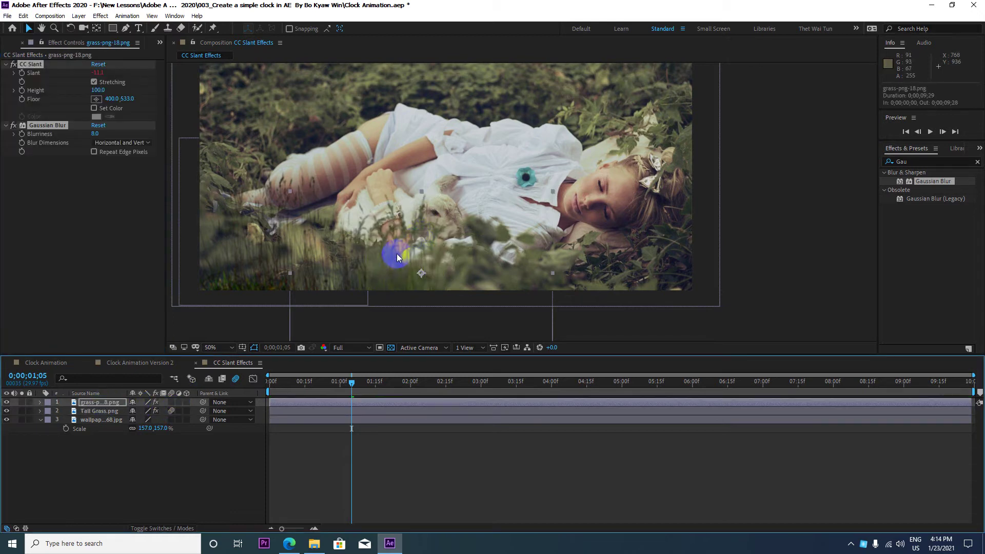
Nudge the grass layer slightly right, then select both grass-png-18 and Tall Grass layers
ctrl+click(100, 411)
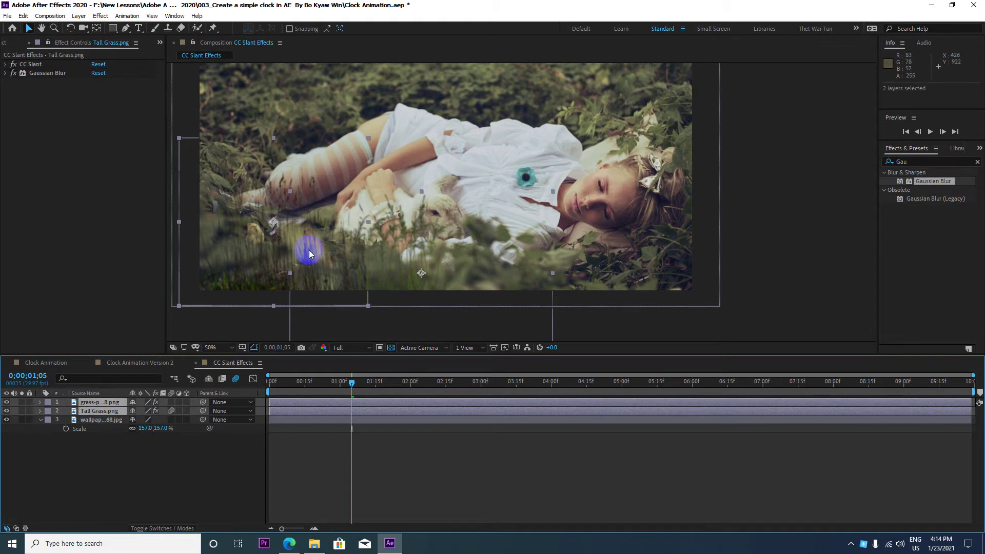
drag(309, 250, 529, 246)
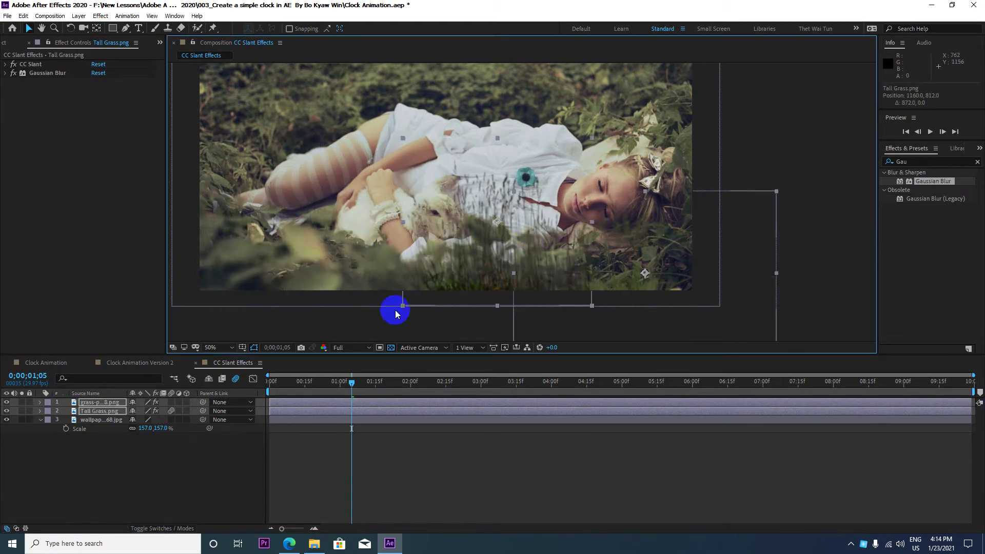
key(ctrl+z)
click(130, 463)
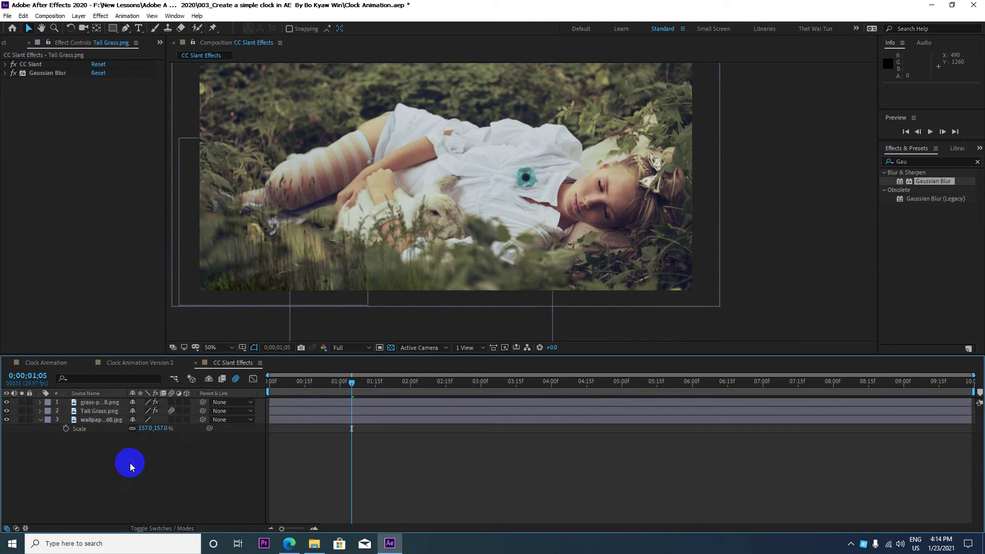
click(102, 402)
drag(276, 276, 359, 276)
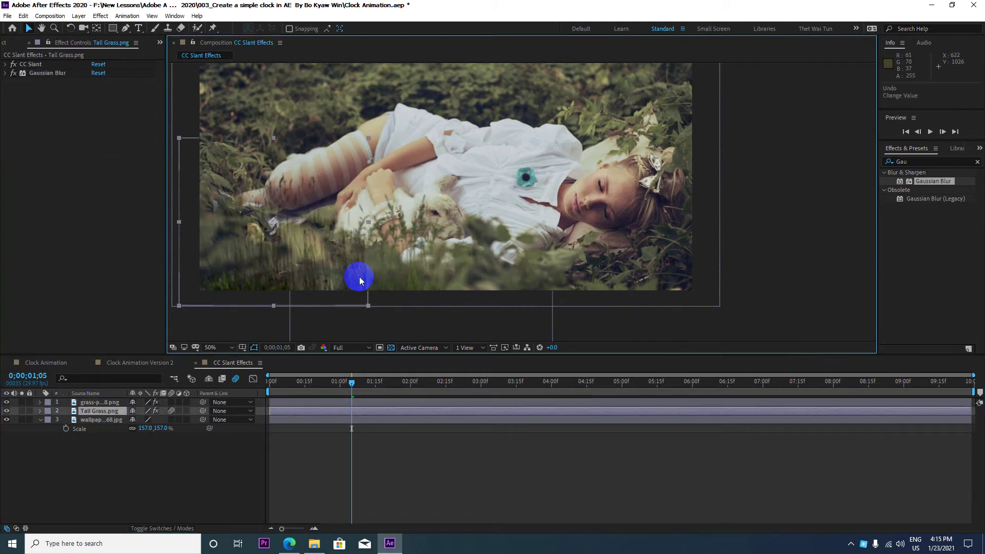
click(103, 402)
ctrl+click(108, 413)
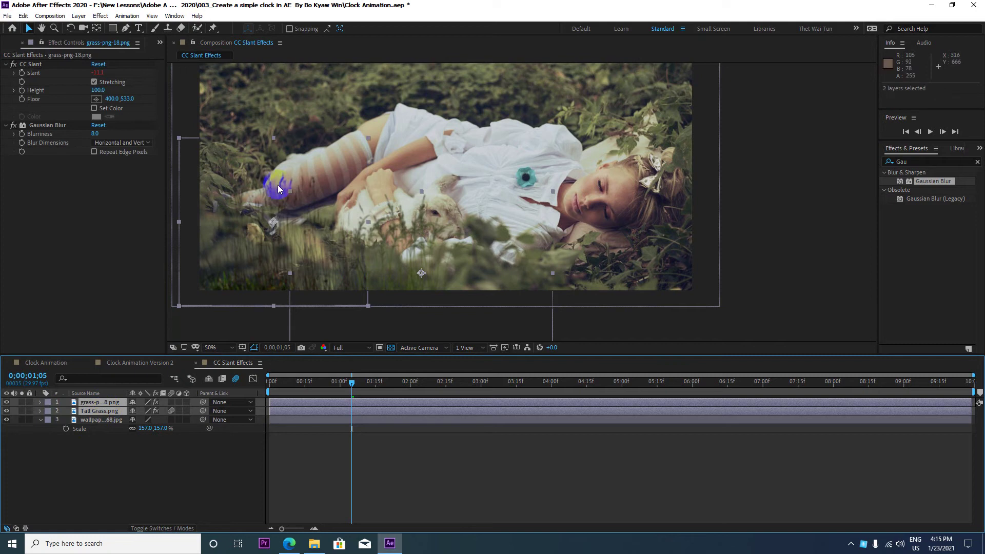
click(23, 16)
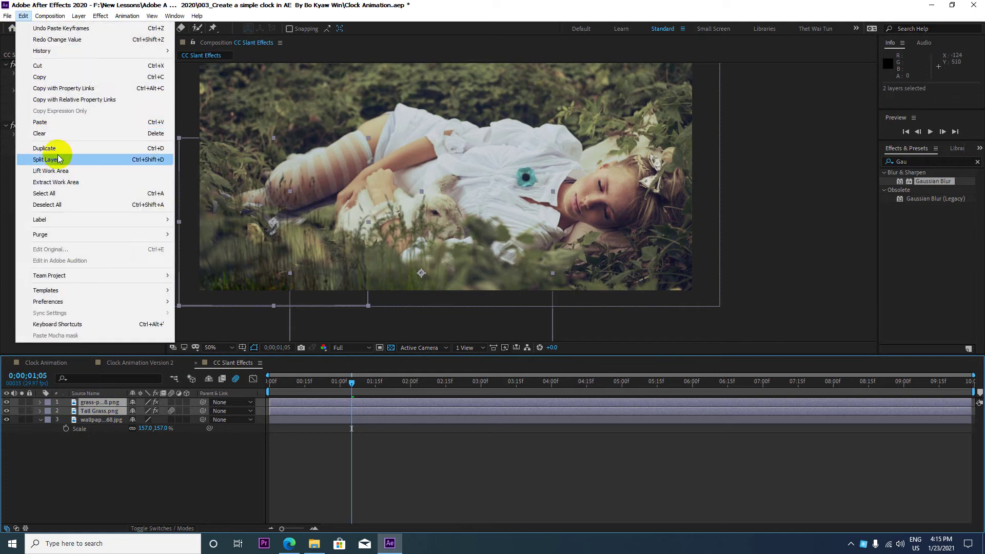
Duplicate both grass layers, move the copies into the right foreground, and narrow one to 78% width
click(96, 148)
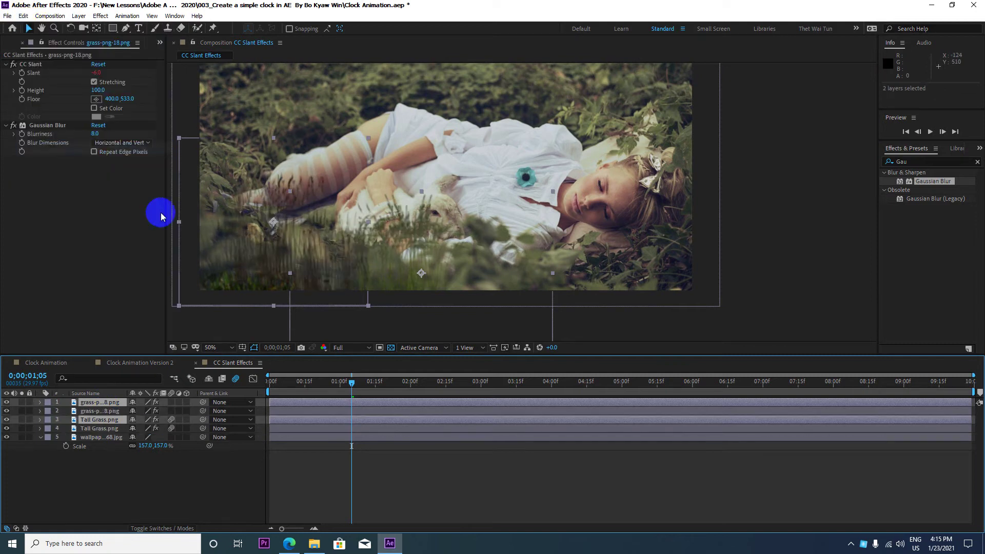
mouse_move(264, 292)
mouse_down()
mouse_move(299, 265)
mouse_move(563, 241)
mouse_up()
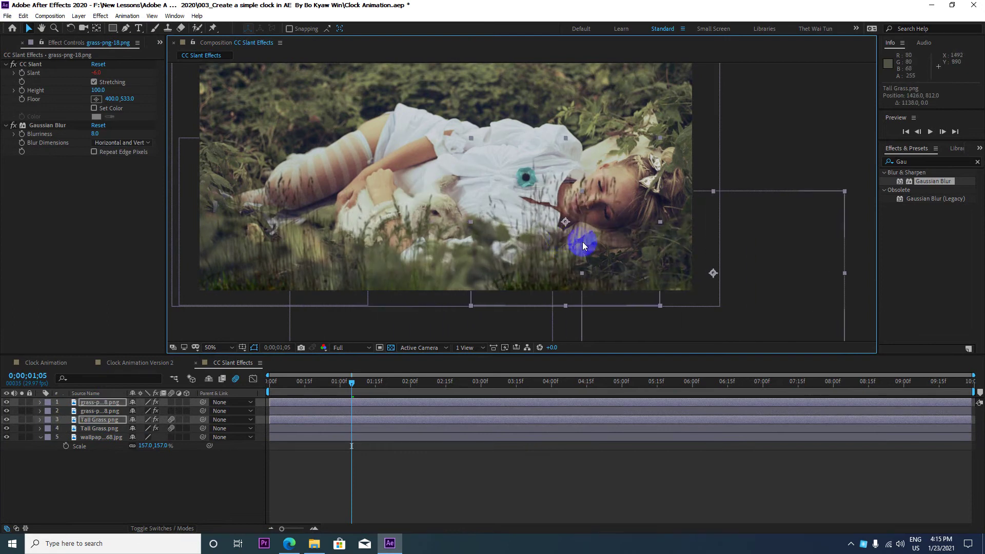
mouse_move(540, 254)
mouse_down()
mouse_move(532, 252)
mouse_move(555, 237)
mouse_up()
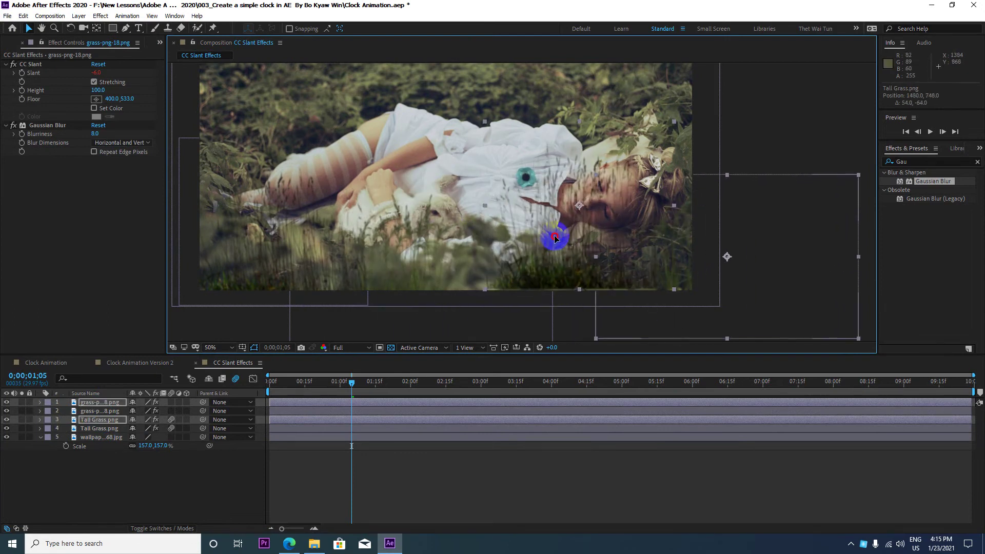
drag(858, 256, 804, 263)
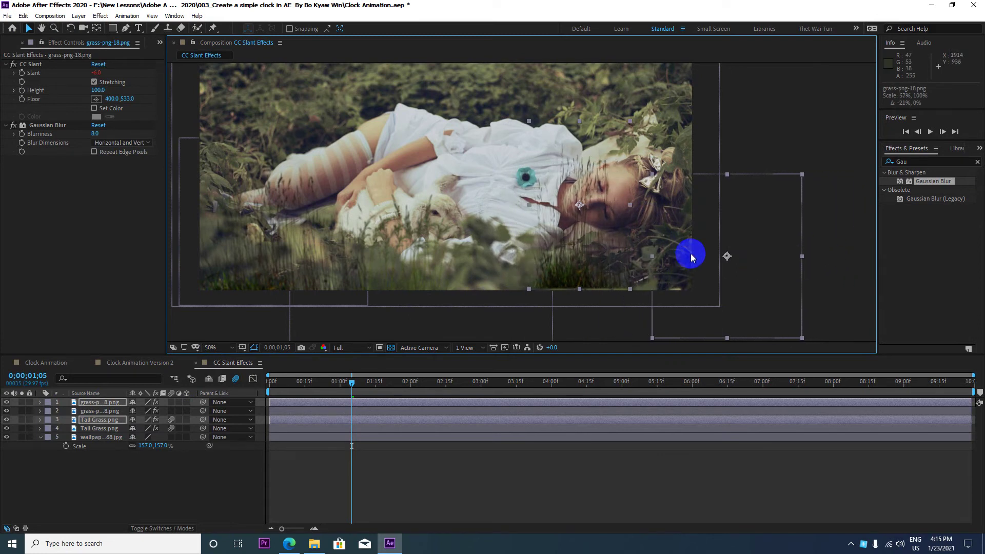
drag(690, 254, 592, 258)
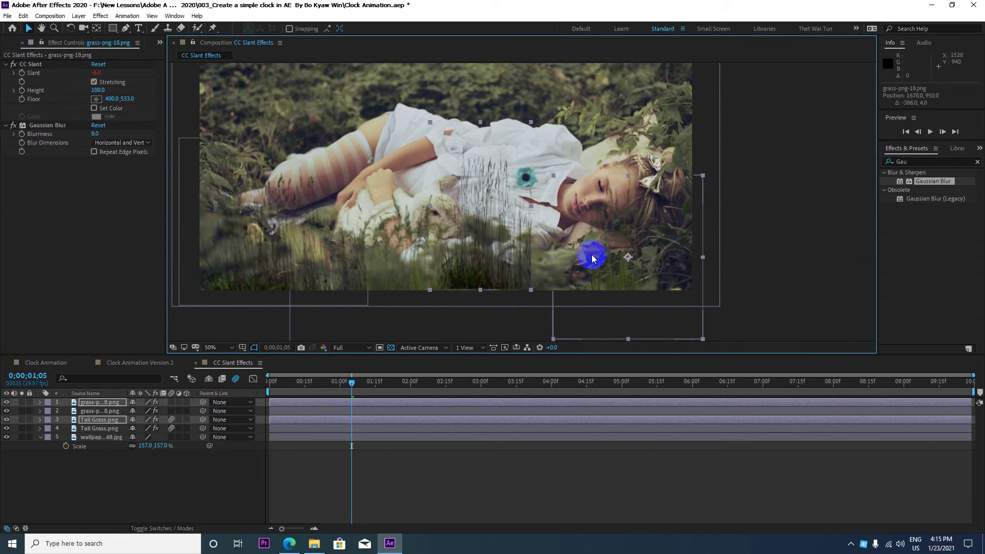
scroll(523, 155, down, 4)
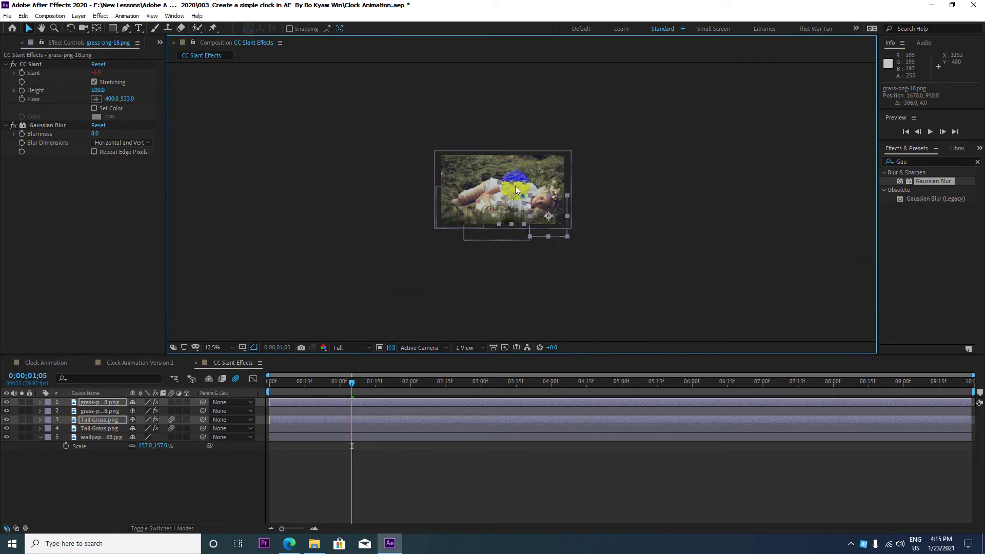
Stretch the Tall Grass layer taller and view the composition at full size
drag(512, 184, 537, 222)
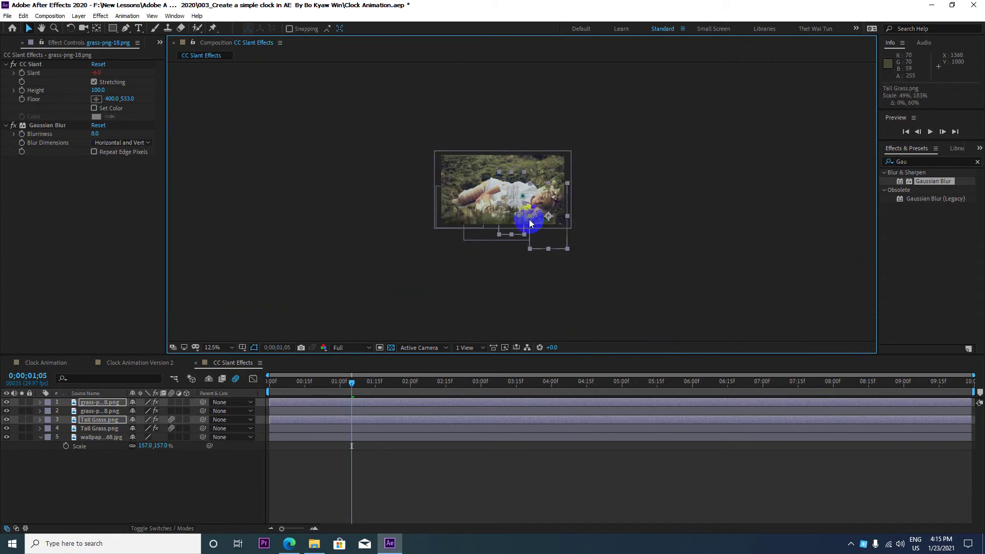
double_click(546, 236)
click(226, 44)
key(slash)
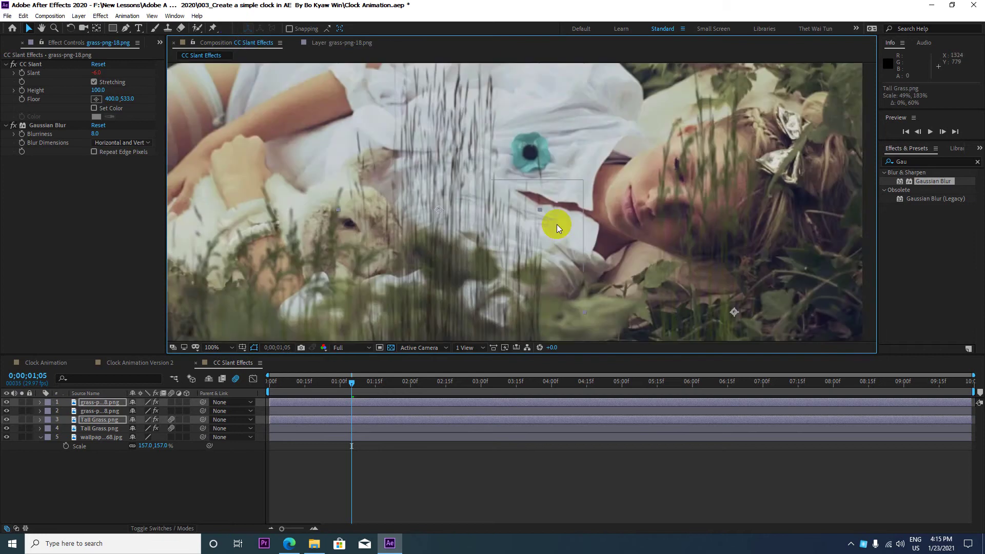
scroll(556, 223, down, 2)
scroll(560, 221, down, 1)
scroll(584, 223, up, 3)
scroll(584, 223, down, 1)
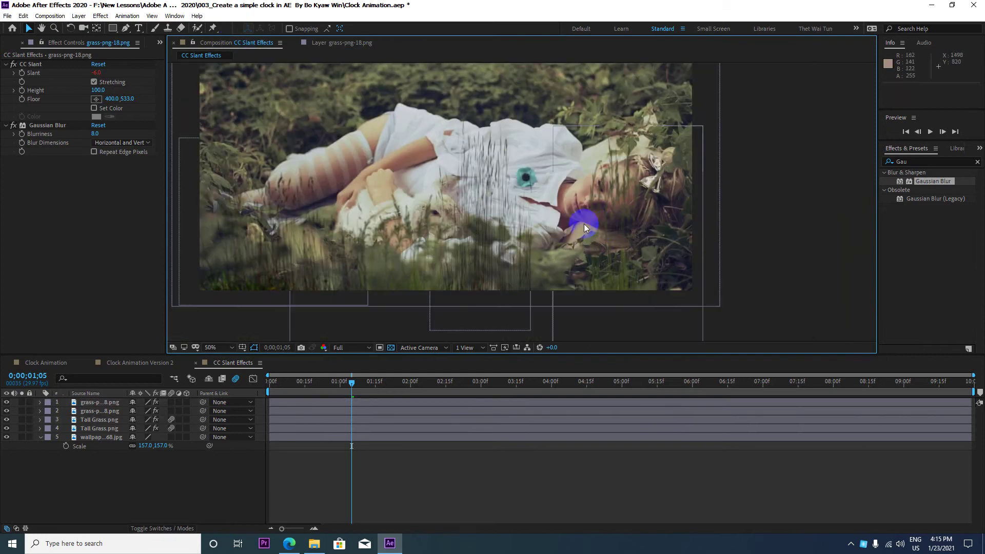
Move the top grass-png-18 copy up and left to 1380, 660, then scrub to check the slant
mouse_move(609, 224)
mouse_down()
mouse_move(540, 210)
mouse_move(534, 153)
mouse_up()
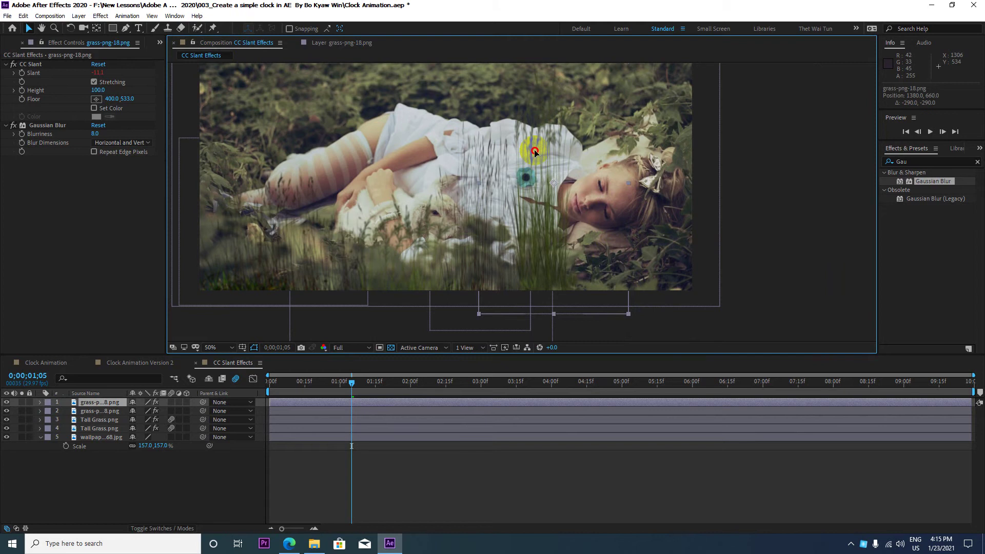
scroll(546, 256, down, 2)
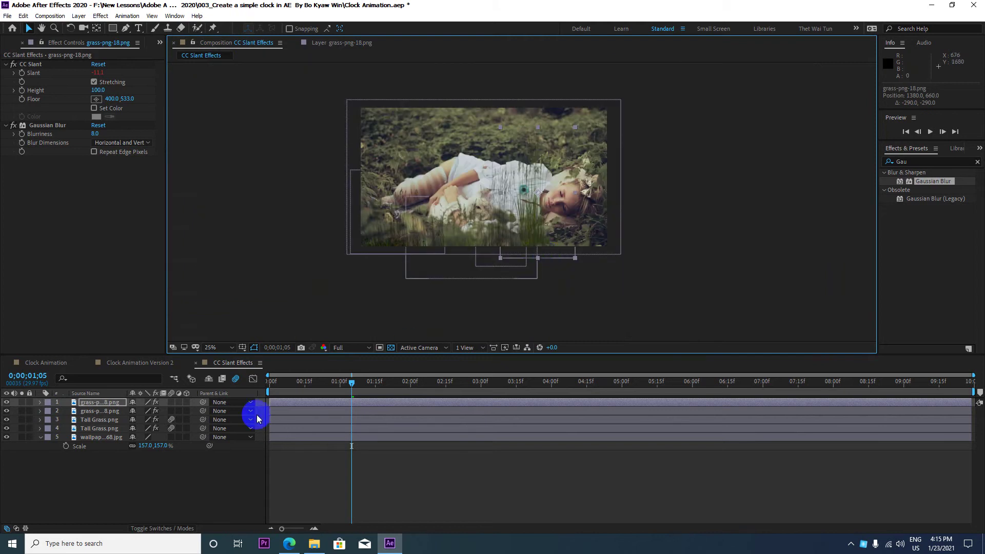
click(101, 405)
click(103, 411)
click(103, 419)
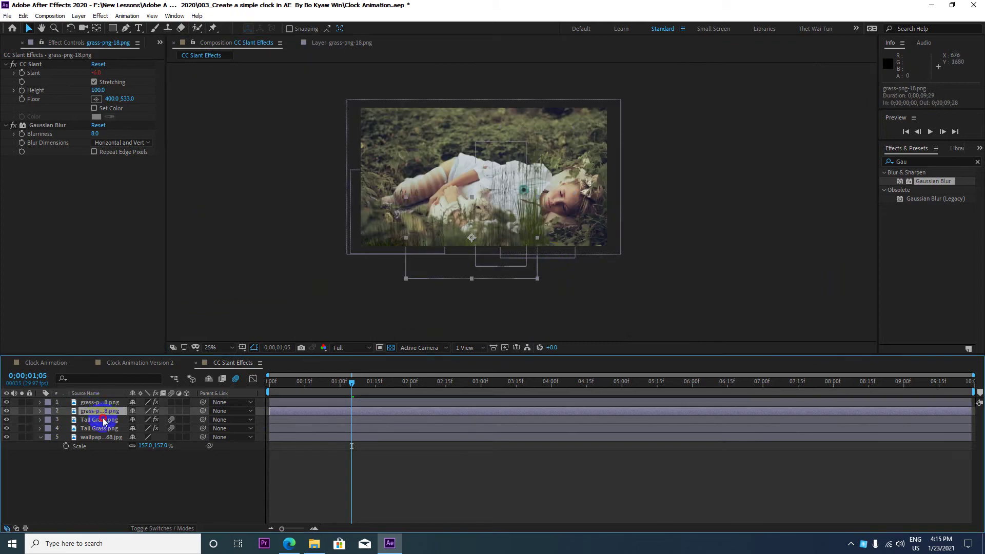
click(106, 411)
click(107, 403)
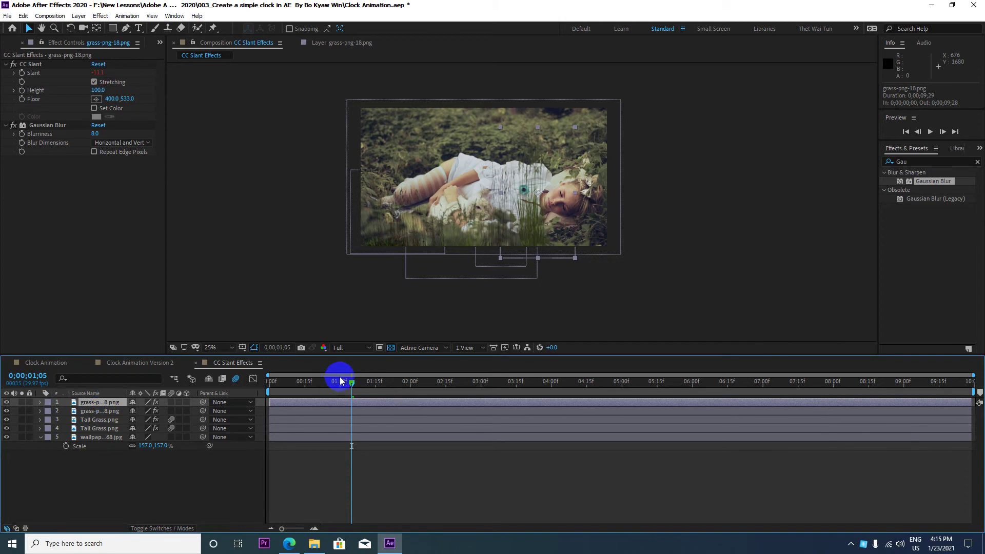
mouse_move(341, 380)
mouse_down()
mouse_move(279, 384)
mouse_move(359, 384)
mouse_up()
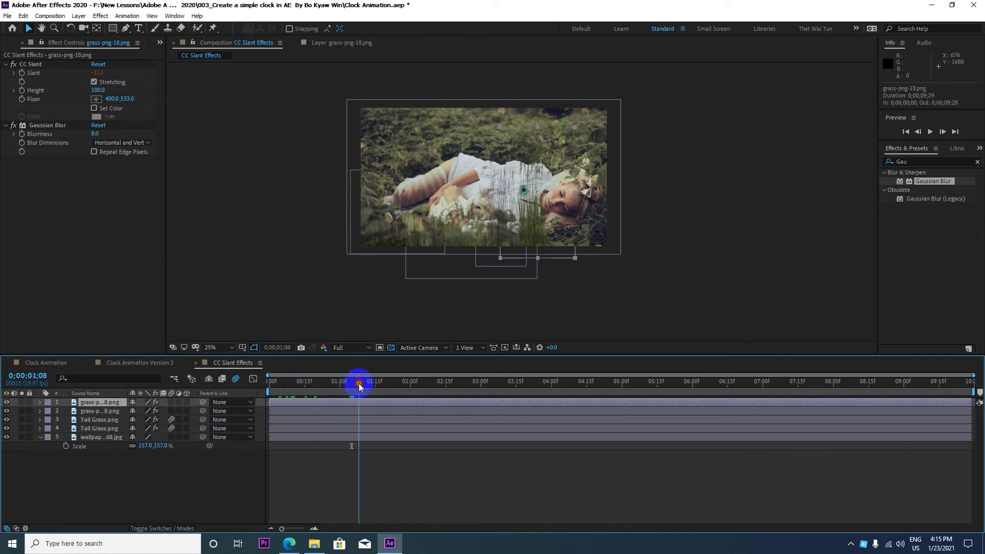
scroll(517, 197, up, 4)
scroll(528, 193, down, 2)
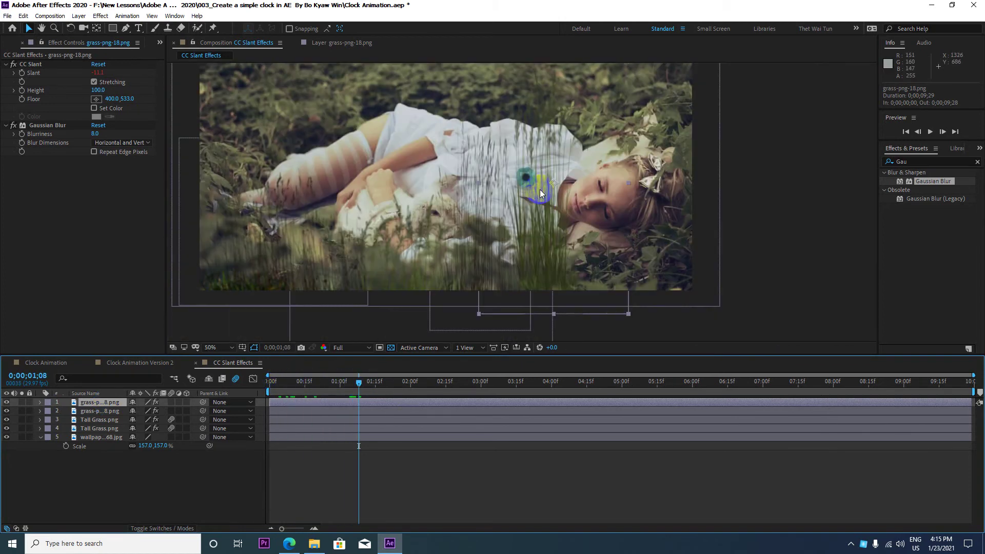
scroll(541, 195, down, 2)
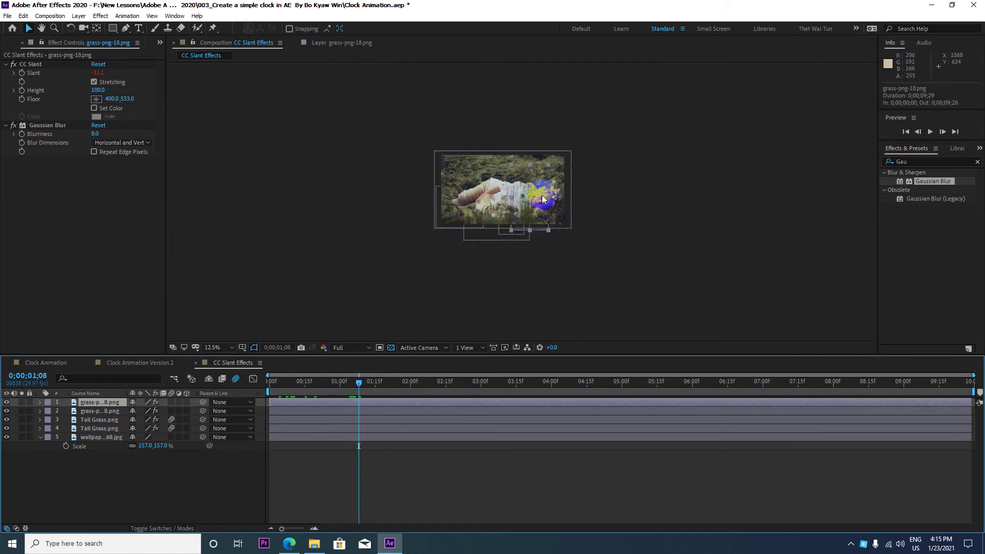
scroll(538, 204, up, 2)
scroll(503, 237, down, 2)
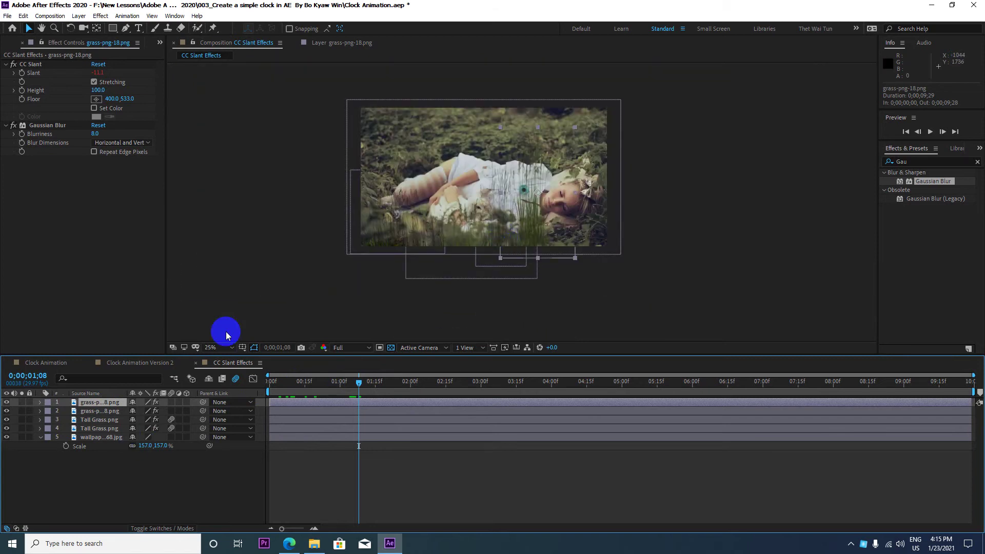
click(96, 441)
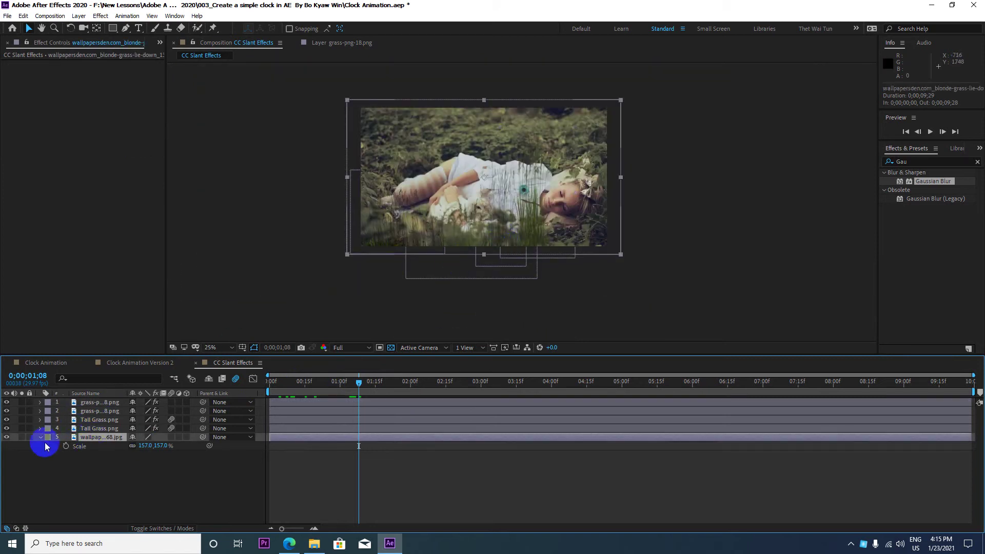
click(7, 437)
click(7, 437)
click(7, 437)
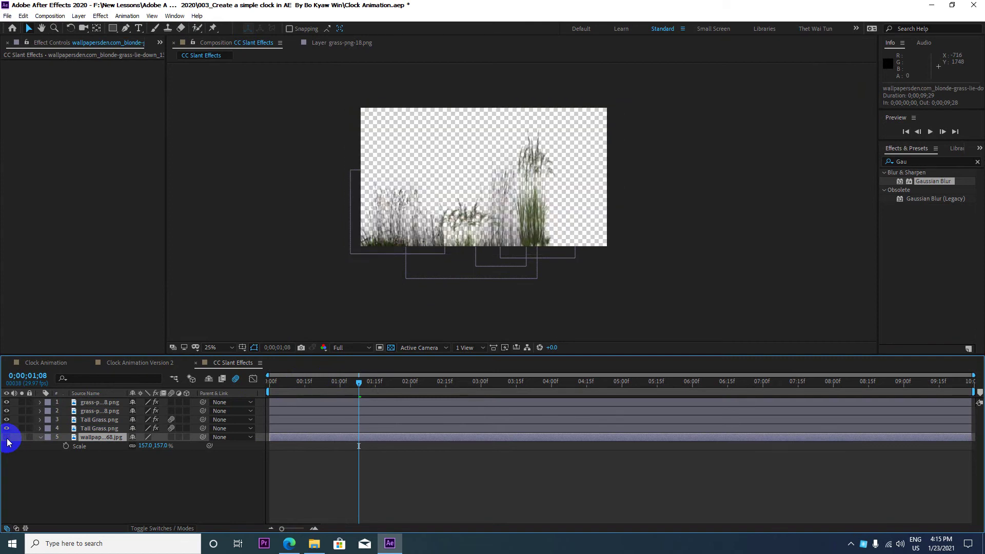
click(7, 437)
click(99, 419)
ctrl+click(94, 430)
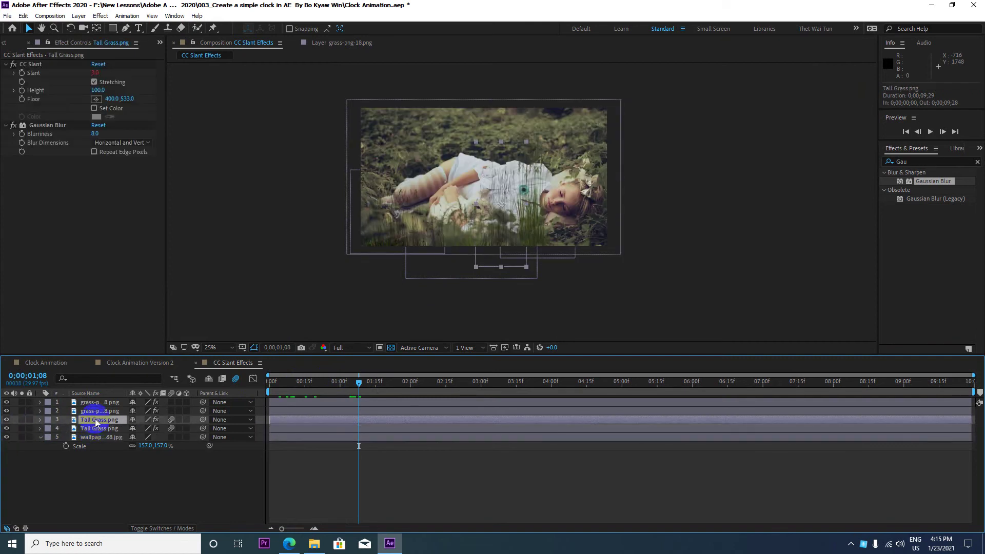
ctrl+click(99, 411)
ctrl+click(99, 403)
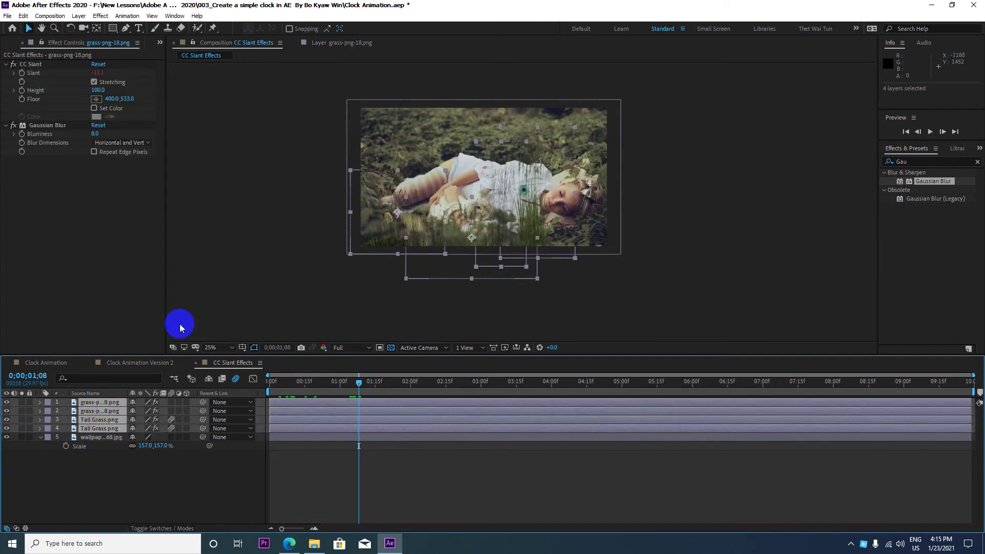
key(period)
key(comma)
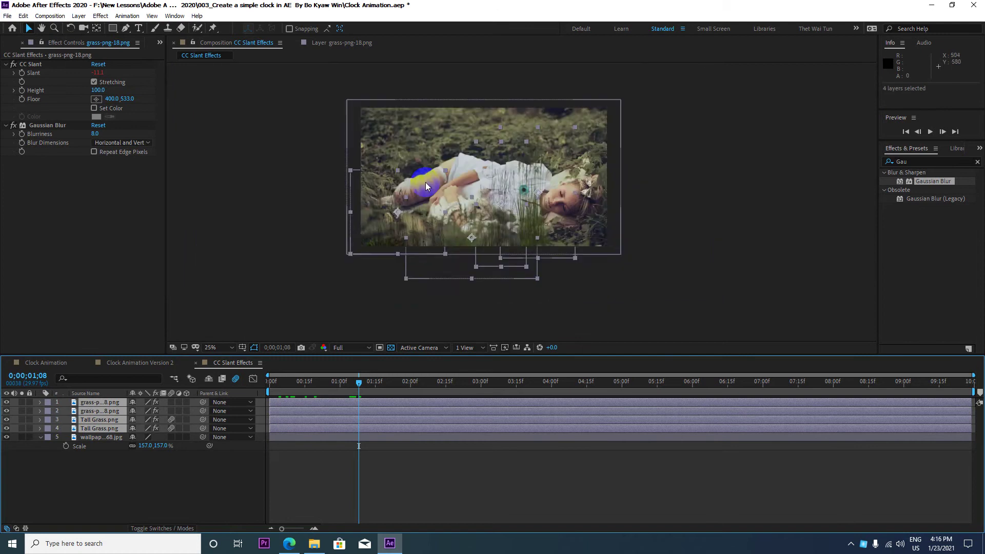
key(comma)
drag(359, 384, 116, 394)
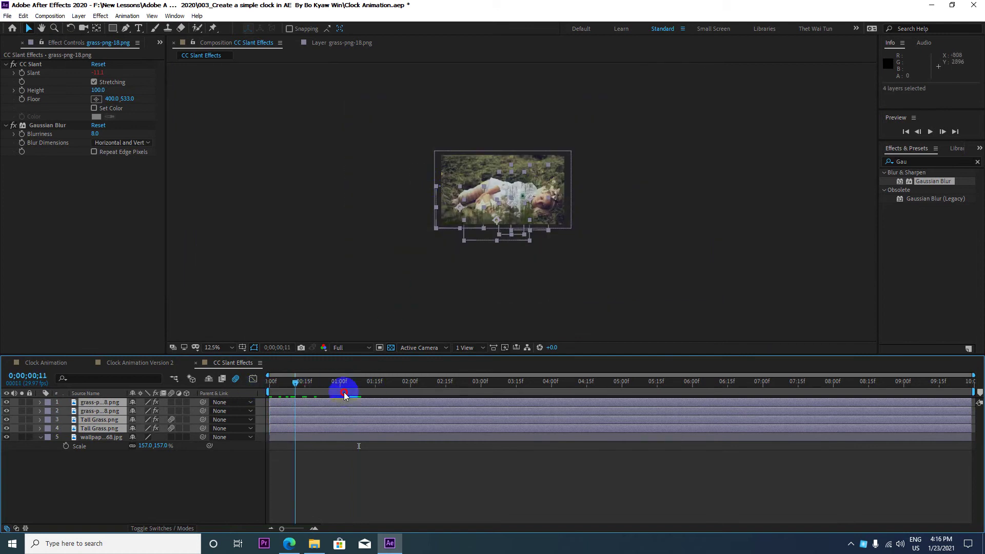
click(220, 348)
click(231, 176)
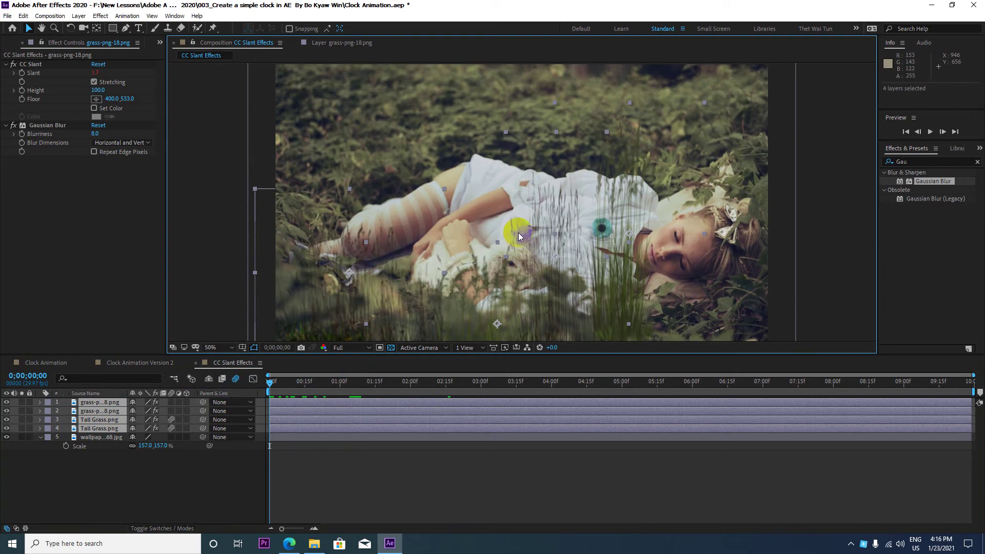
scroll(515, 236, down, 4)
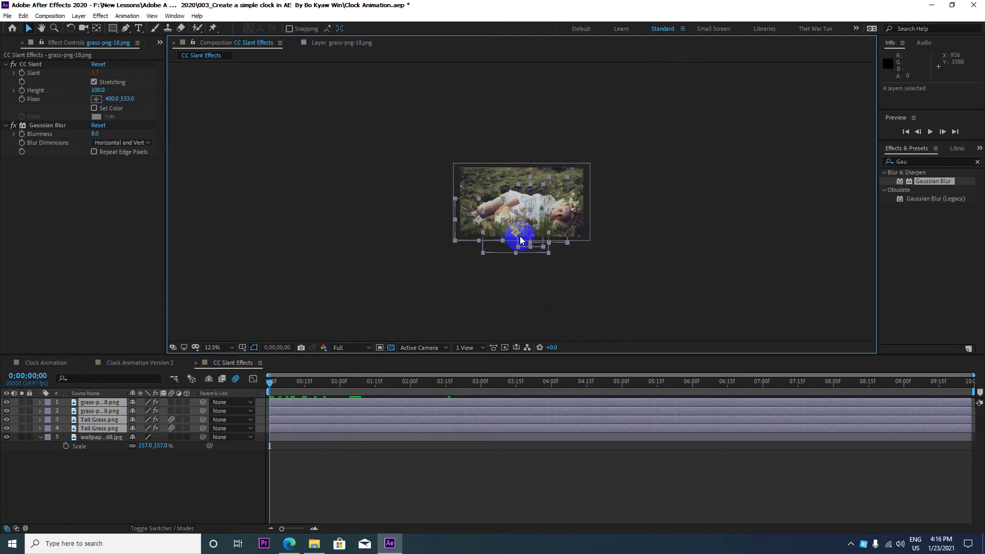
drag(269, 385, 305, 383)
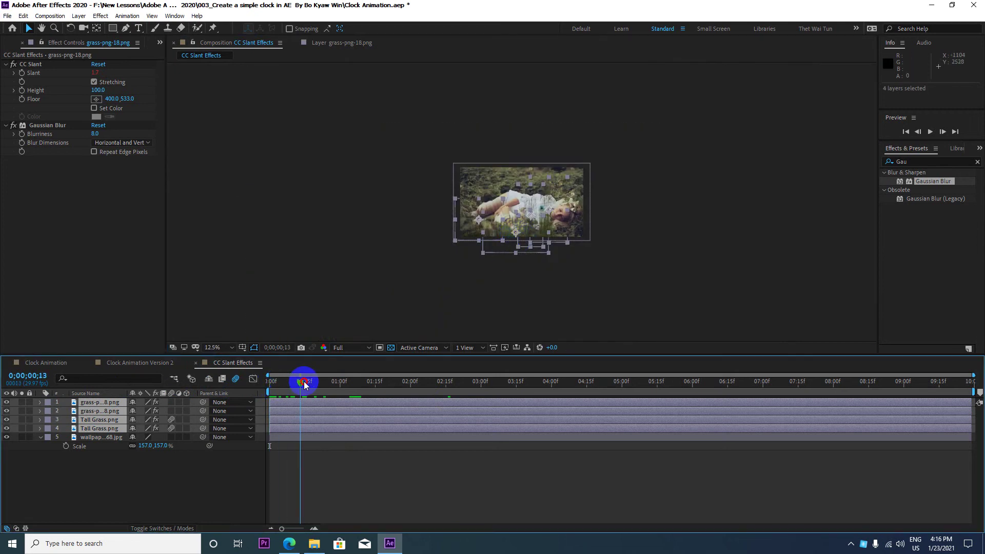
click(291, 543)
click(70, 8)
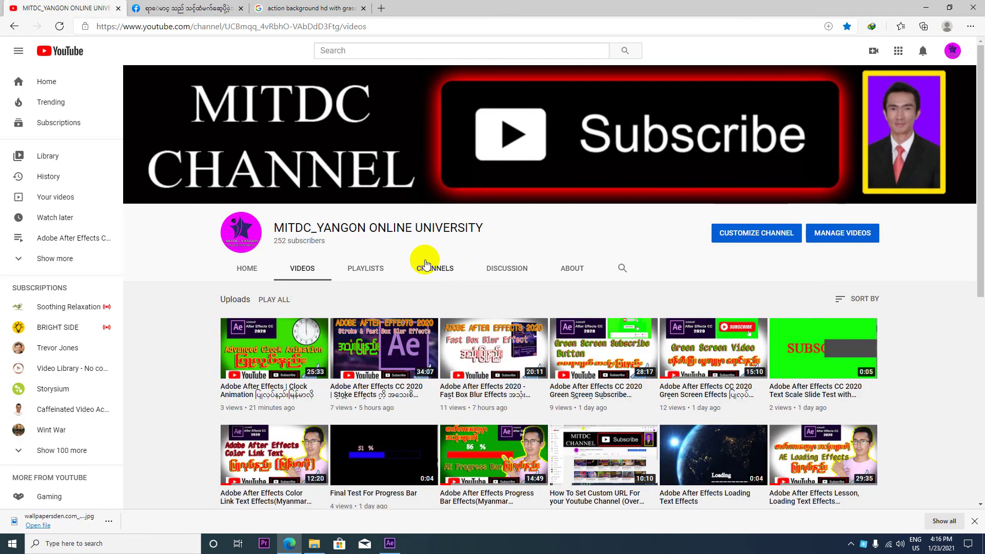
click(302, 7)
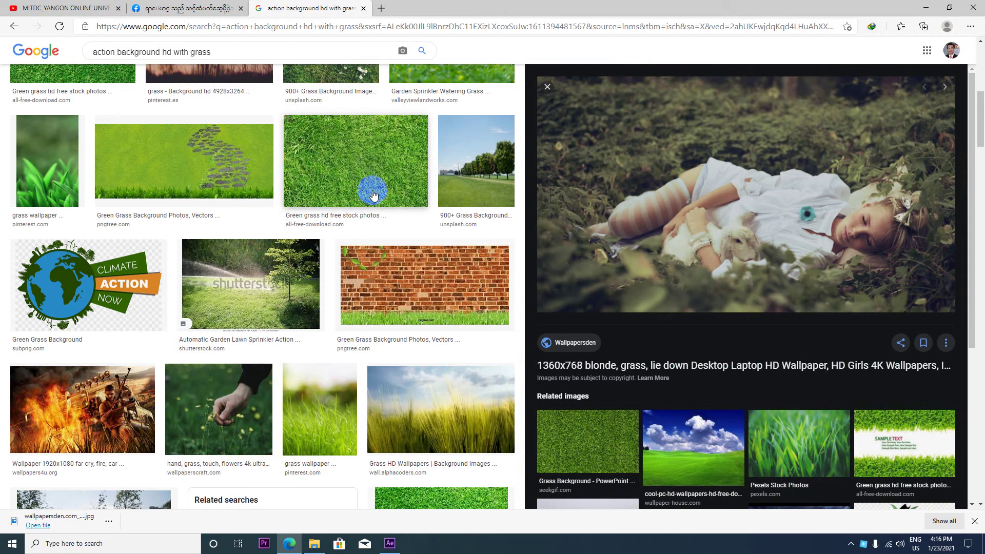
scroll(373, 195, up, 2)
scroll(390, 184, up, 5)
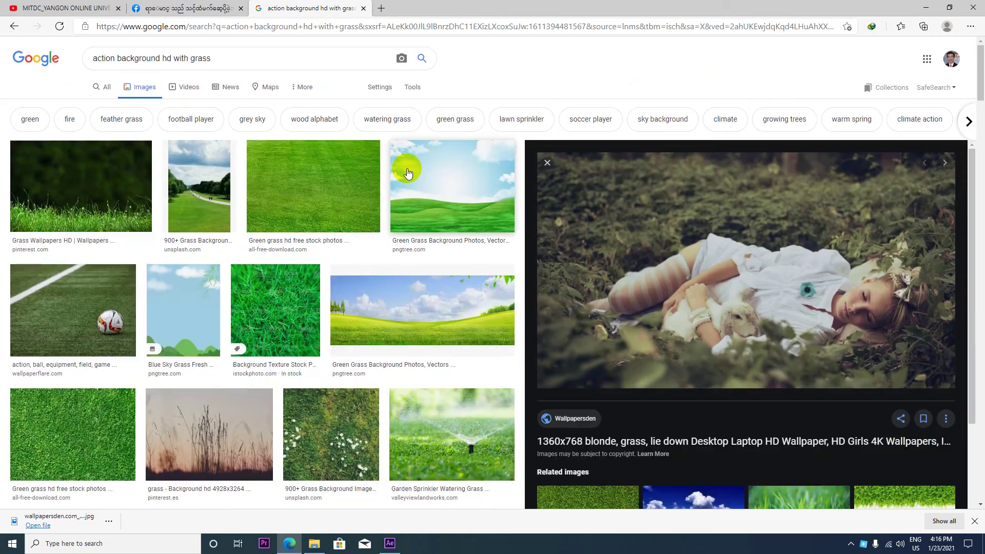
click(66, 7)
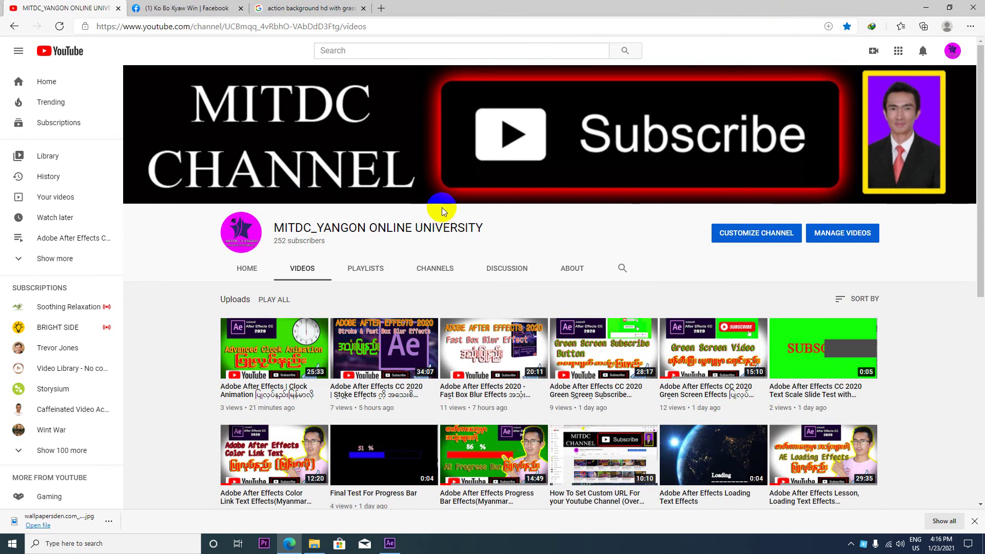
click(664, 161)
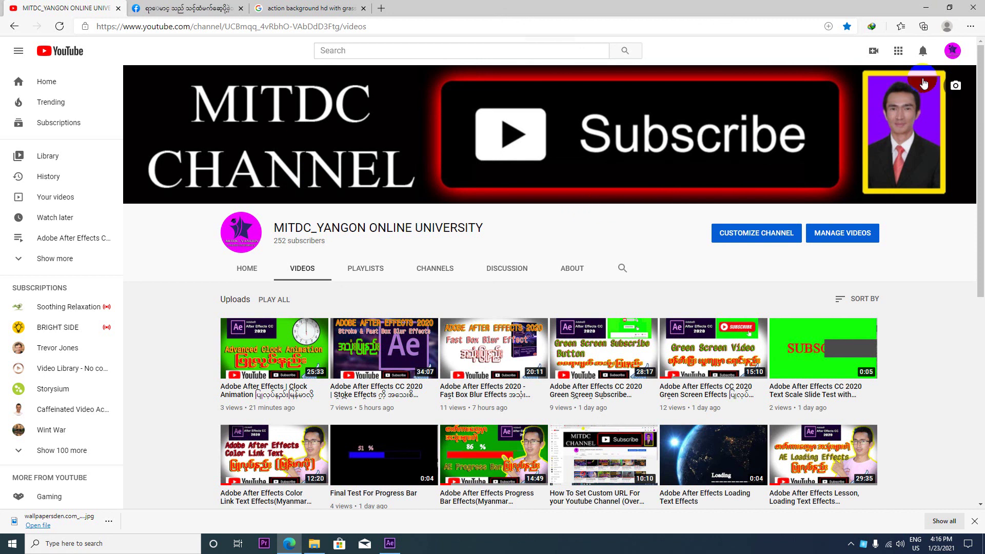
click(926, 8)
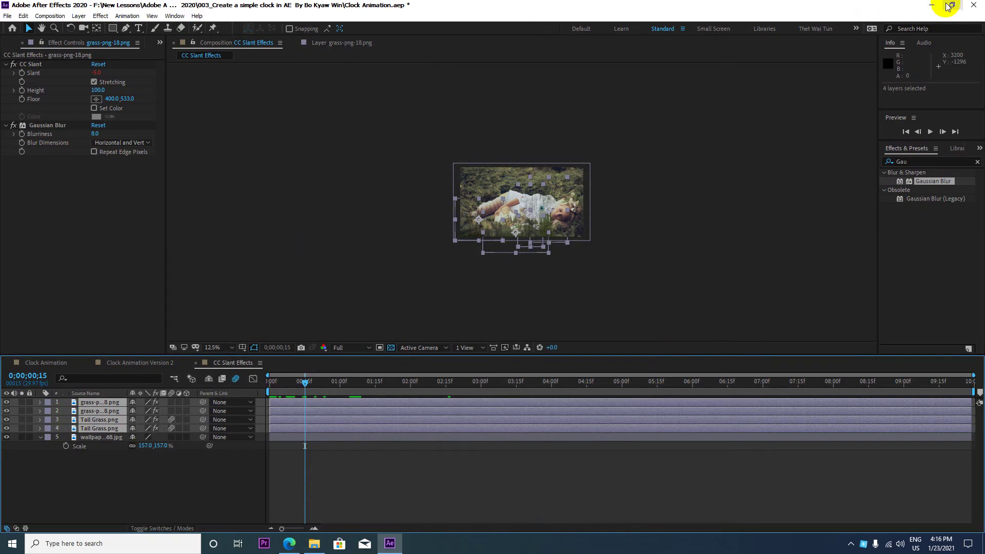